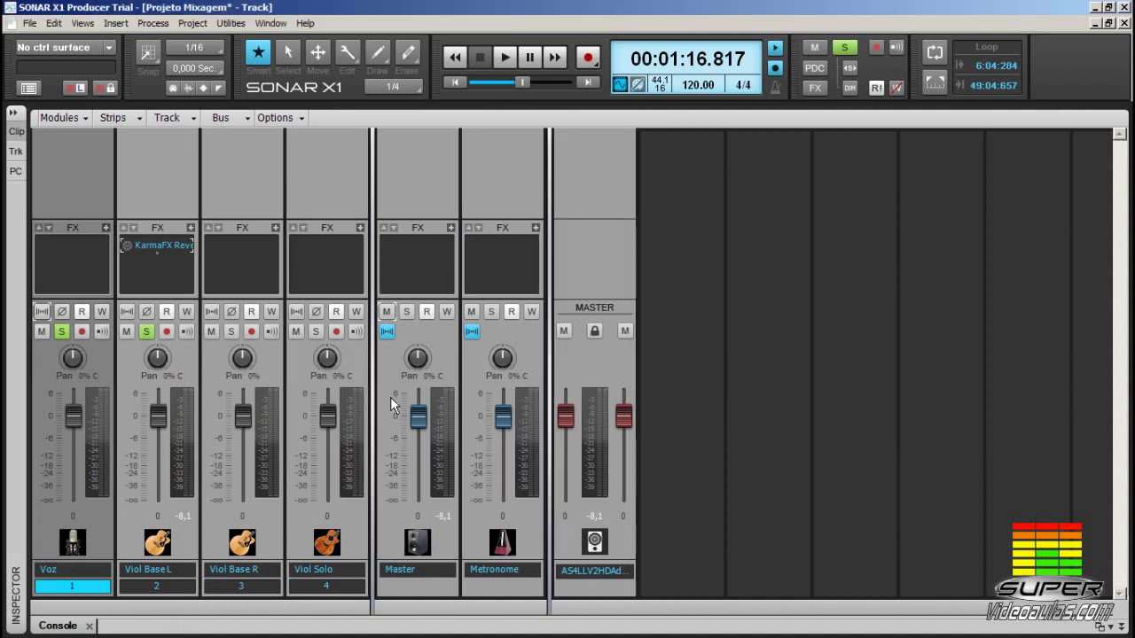
# Turn off solo on the Viol Base L track so only the Voz track is soloed.
pyautogui.click(146, 330)
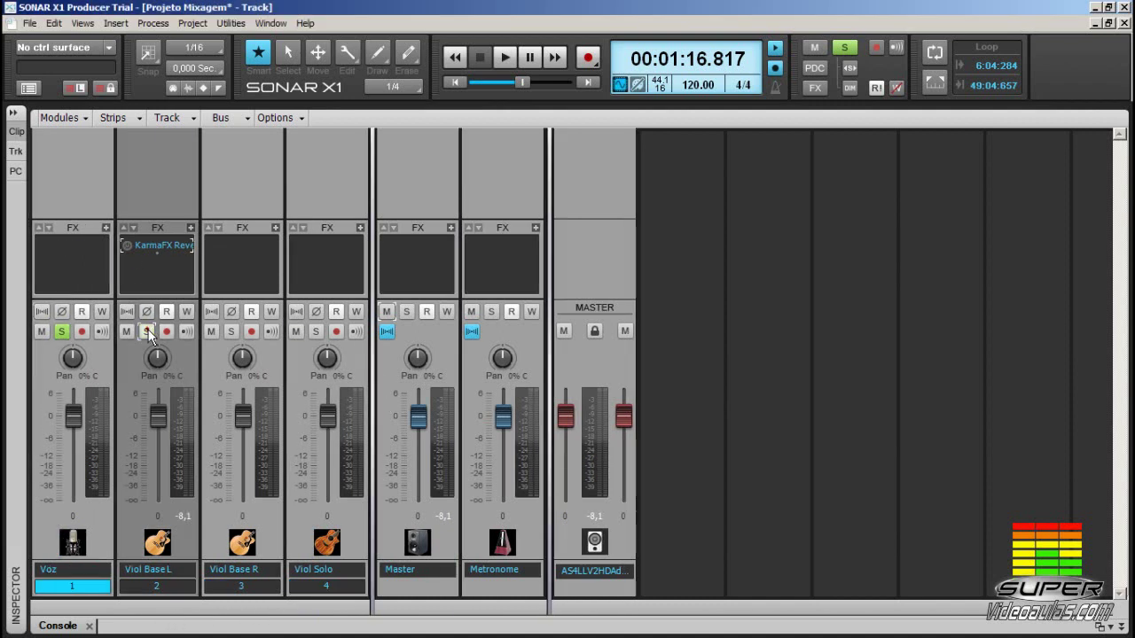
pyautogui.click(62, 333)
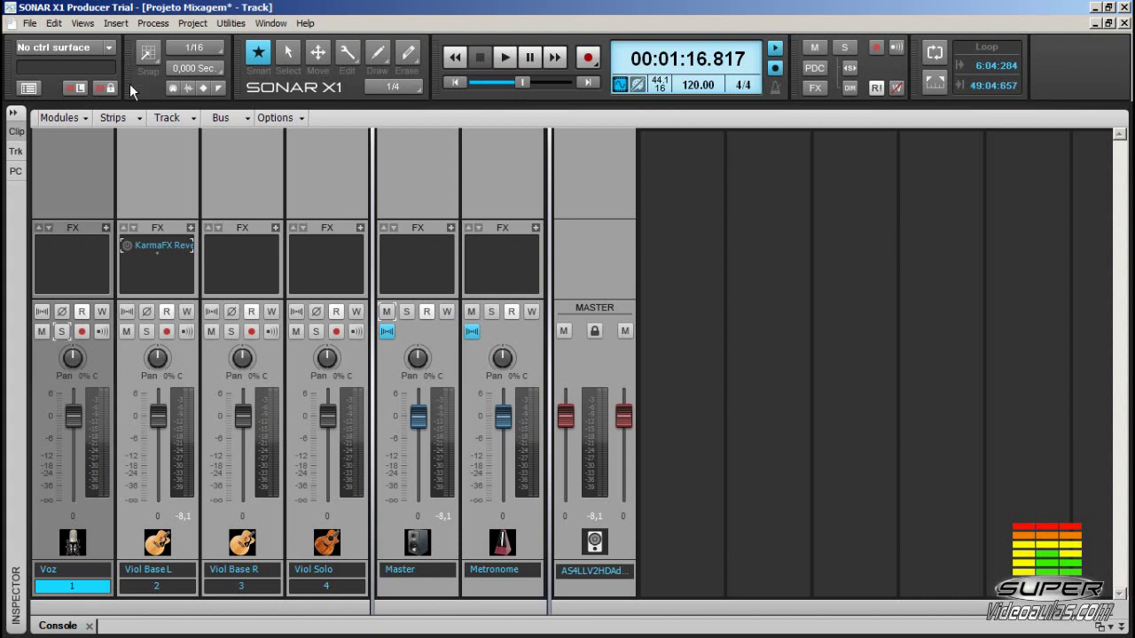
pyautogui.click(62, 332)
# Show the In/Out module on the console strips and check the output choices of the Voz track.
pyautogui.click(84, 120)
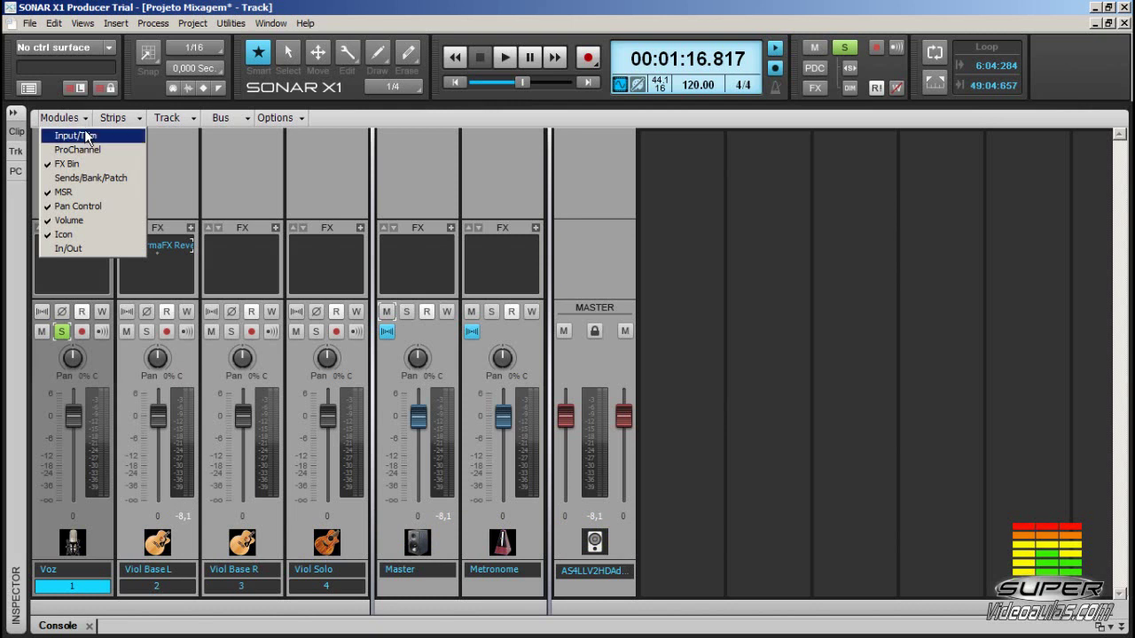
pyautogui.click(84, 248)
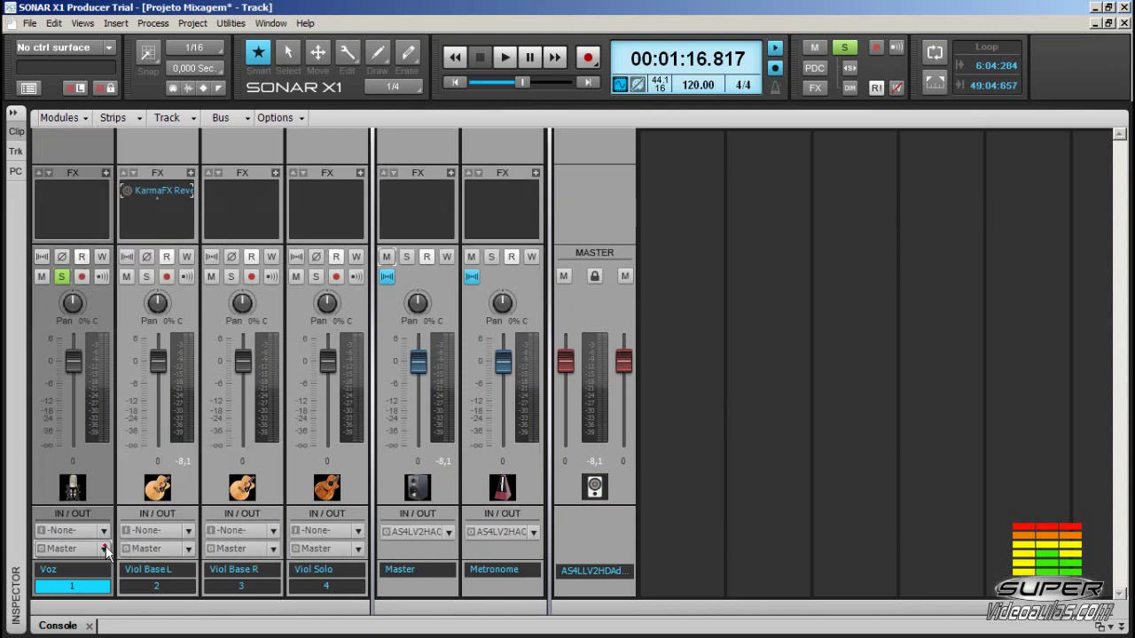
pyautogui.click(106, 548)
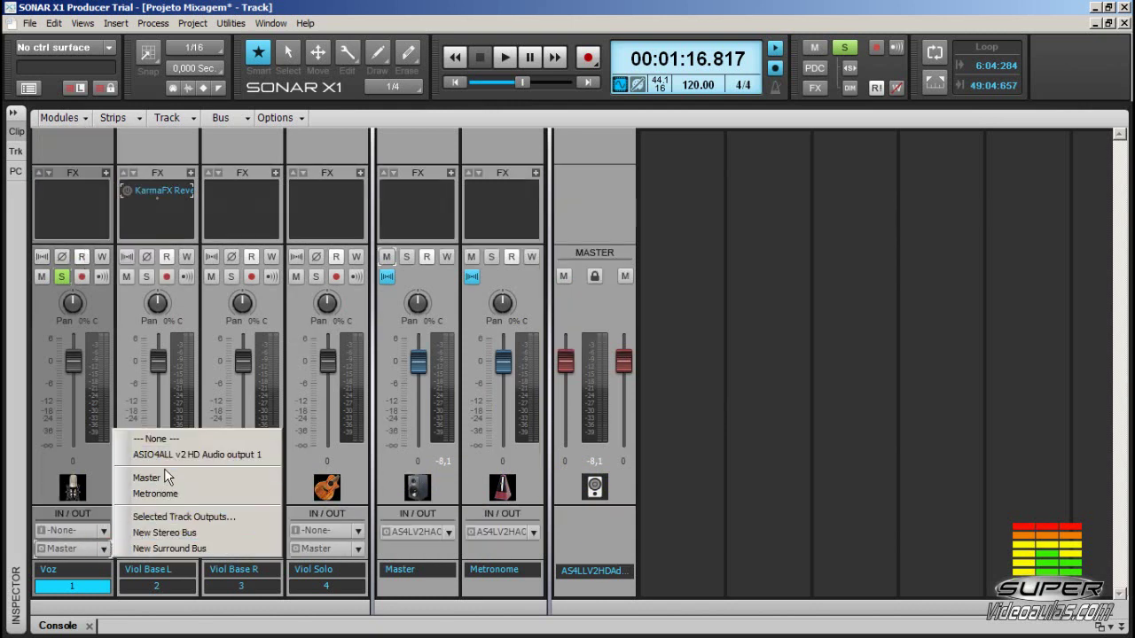
pyautogui.click(105, 550)
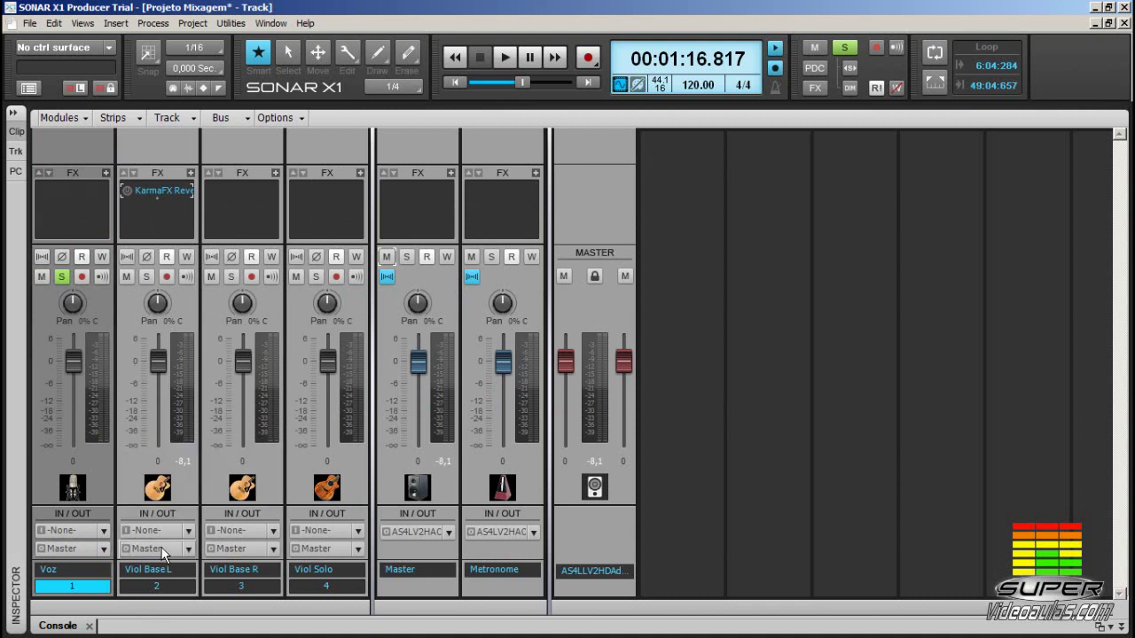
# Route the Master bus output to ASIO4ALL v2 HD Audio output 1.
pyautogui.click(448, 532)
pyautogui.click(450, 532)
pyautogui.click(450, 537)
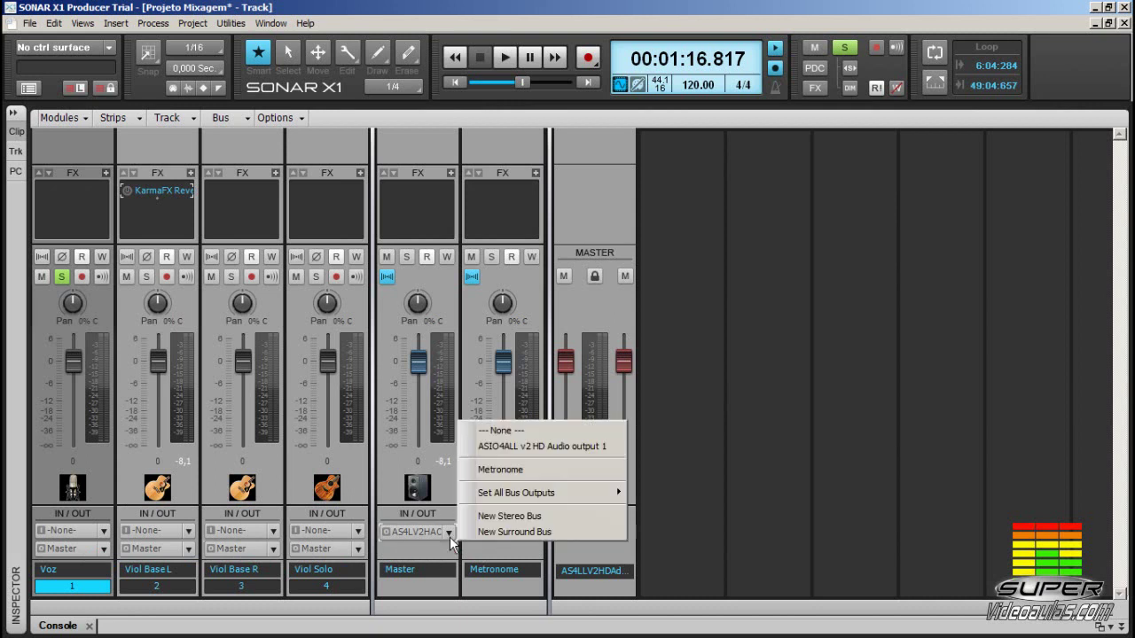
pyautogui.click(541, 447)
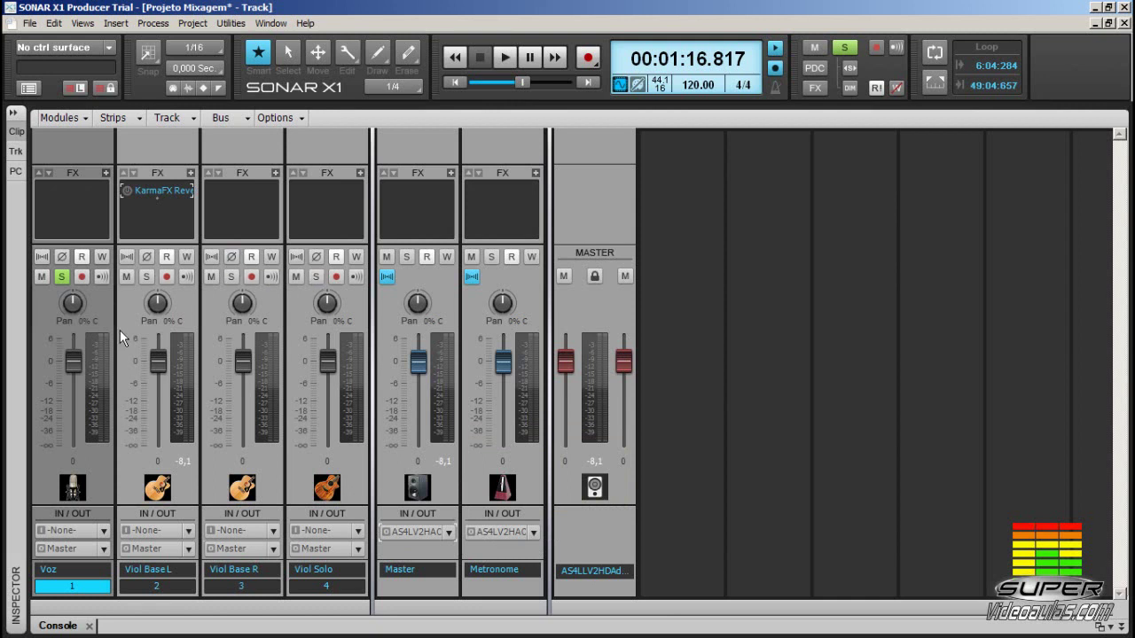
# Start playback and link the two MASTER output faders, trying their movement and resetting them to 0.
pyautogui.press('space')
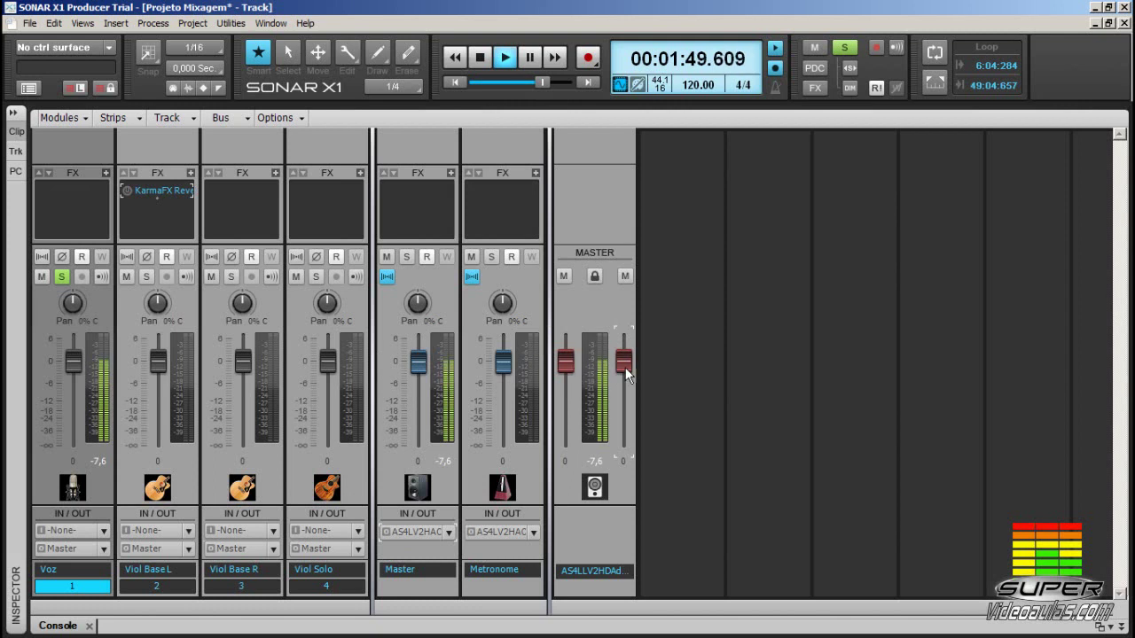
pyautogui.click(595, 276)
pyautogui.moveTo(625, 360)
pyautogui.mouseDown()
pyautogui.moveTo(625, 429)
pyautogui.moveTo(624, 352)
pyautogui.mouseUp()
pyautogui.click(595, 276)
pyautogui.click(595, 273)
pyautogui.moveTo(625, 357)
pyautogui.mouseDown()
pyautogui.moveTo(624, 437)
pyautogui.moveTo(626, 383)
pyautogui.mouseUp()
pyautogui.doubleClick(625, 379)
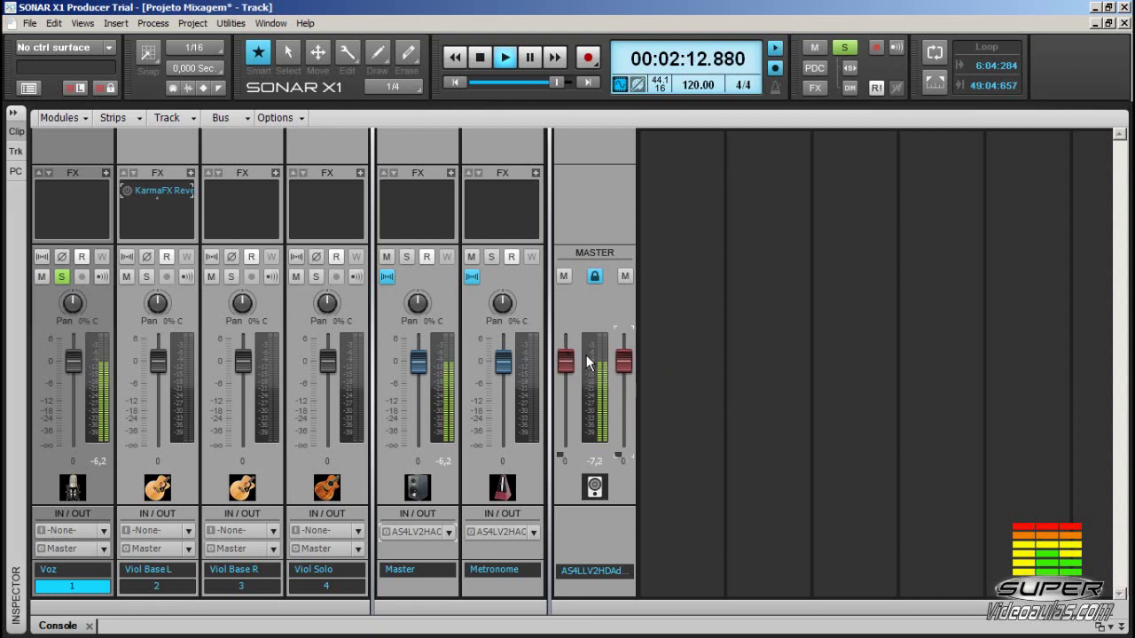
# Mute both channels of the linked MASTER output and unmute them again.
pyautogui.moveTo(626, 356)
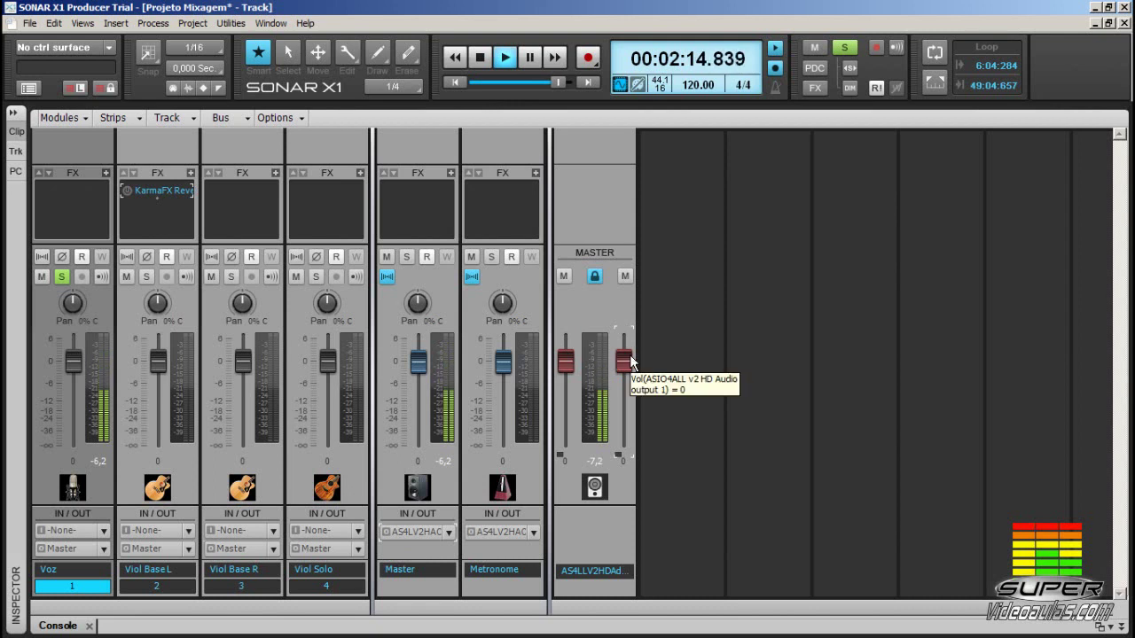
pyautogui.click(565, 276)
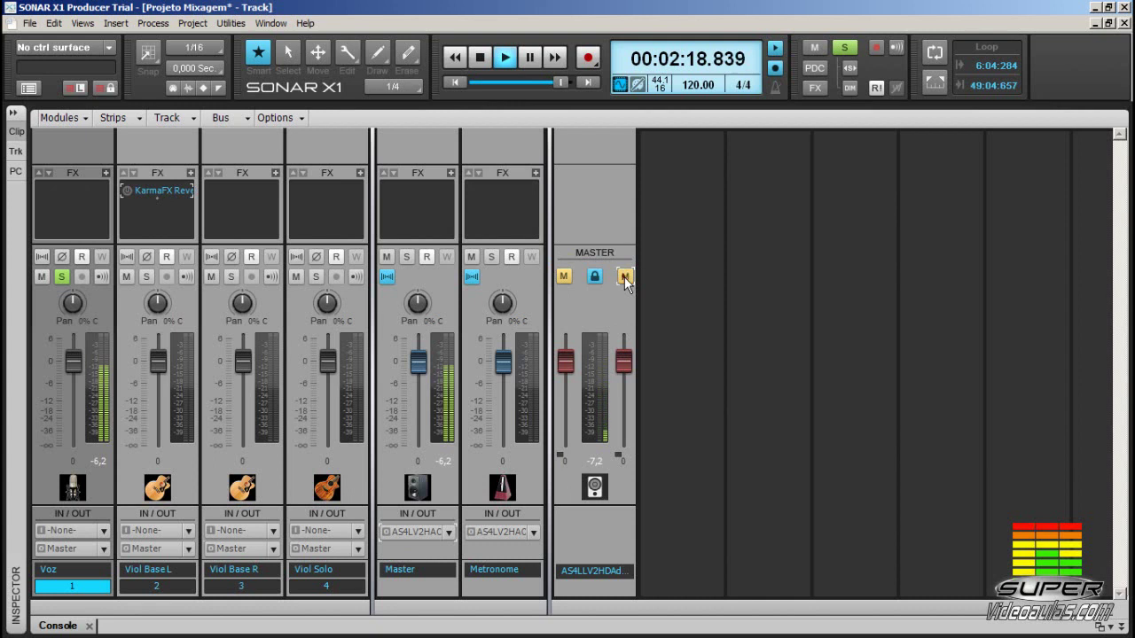
pyautogui.click(569, 276)
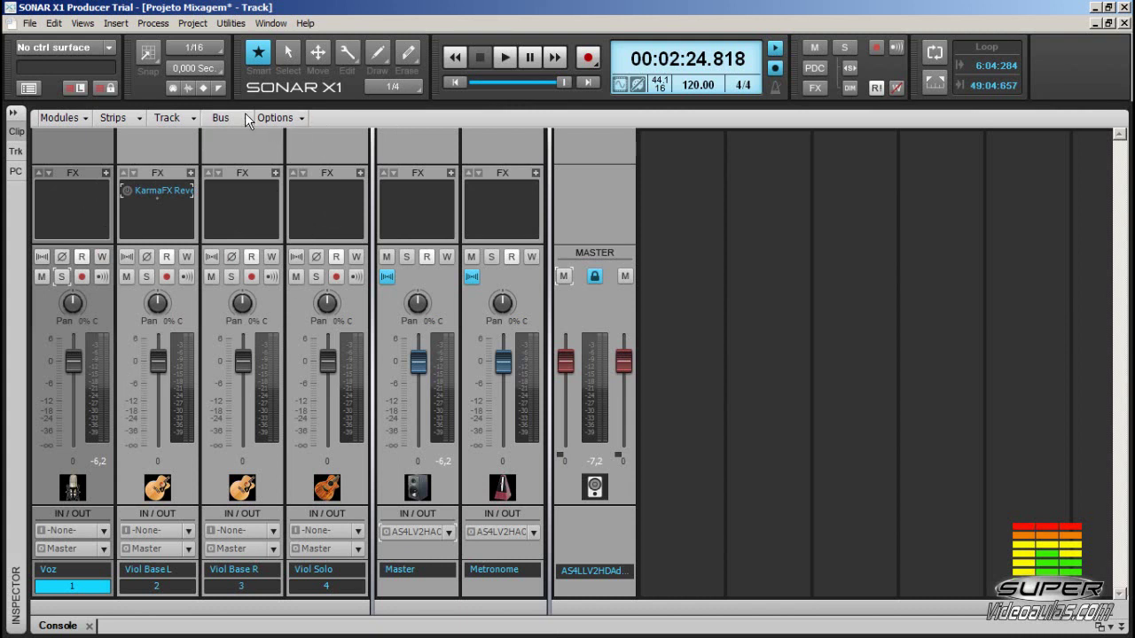
# Insert a stereo bus and widen the bus area of the console to fit its strip.
pyautogui.click(245, 112)
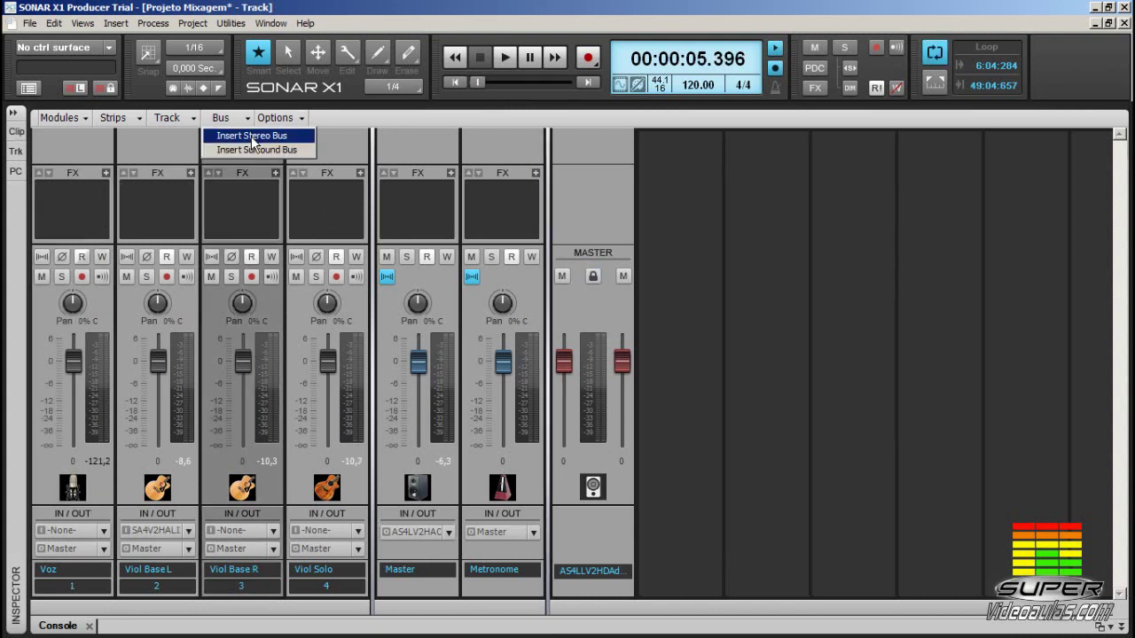
pyautogui.click(252, 137)
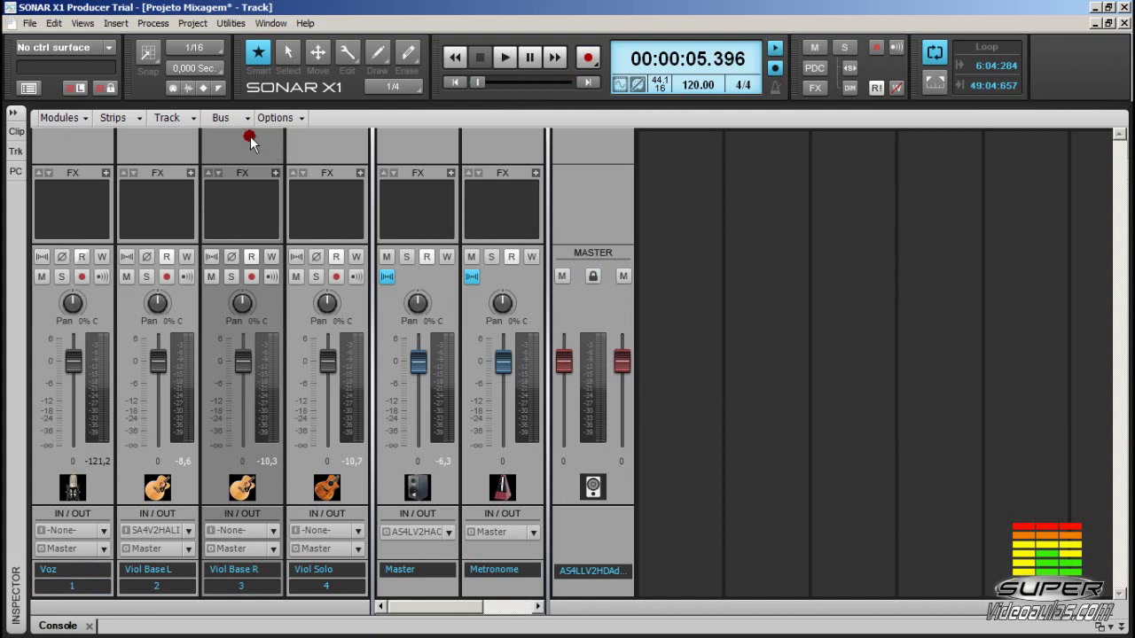
pyautogui.moveTo(547, 314); pyautogui.dragTo(747, 321)
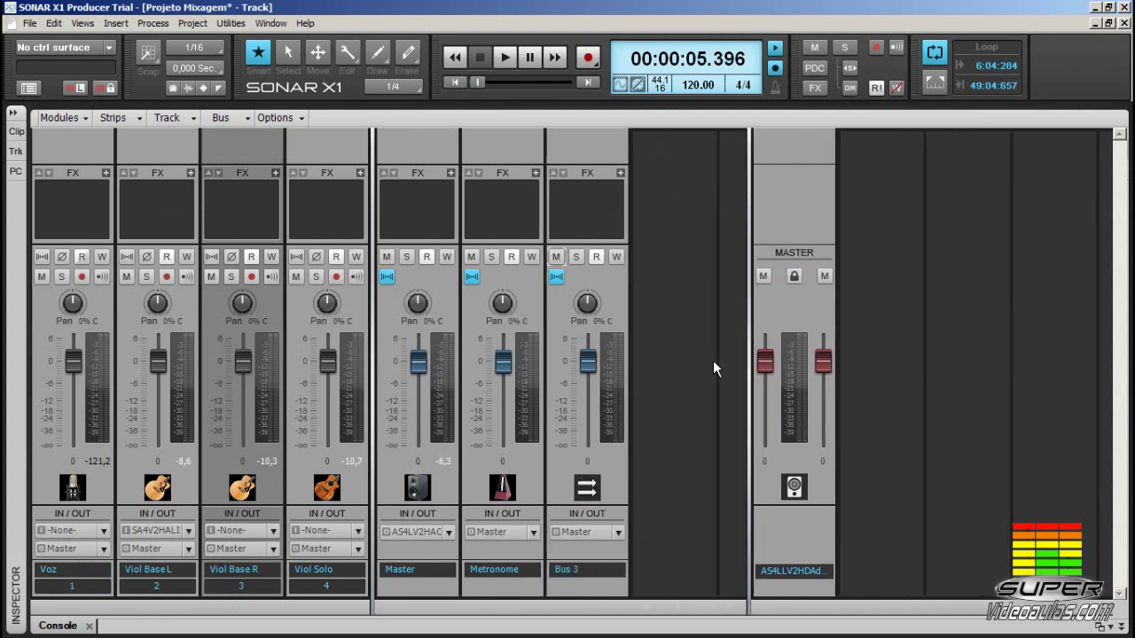
# Rename the new stereo bus as Reverb.
pyautogui.click(587, 577)
pyautogui.doubleClick(607, 564)
pyautogui.write('Reverb')
pyautogui.press('Return')
# Insert another stereo bus beside the Reverb bus and delete it.
pyautogui.rightClick(726, 364)
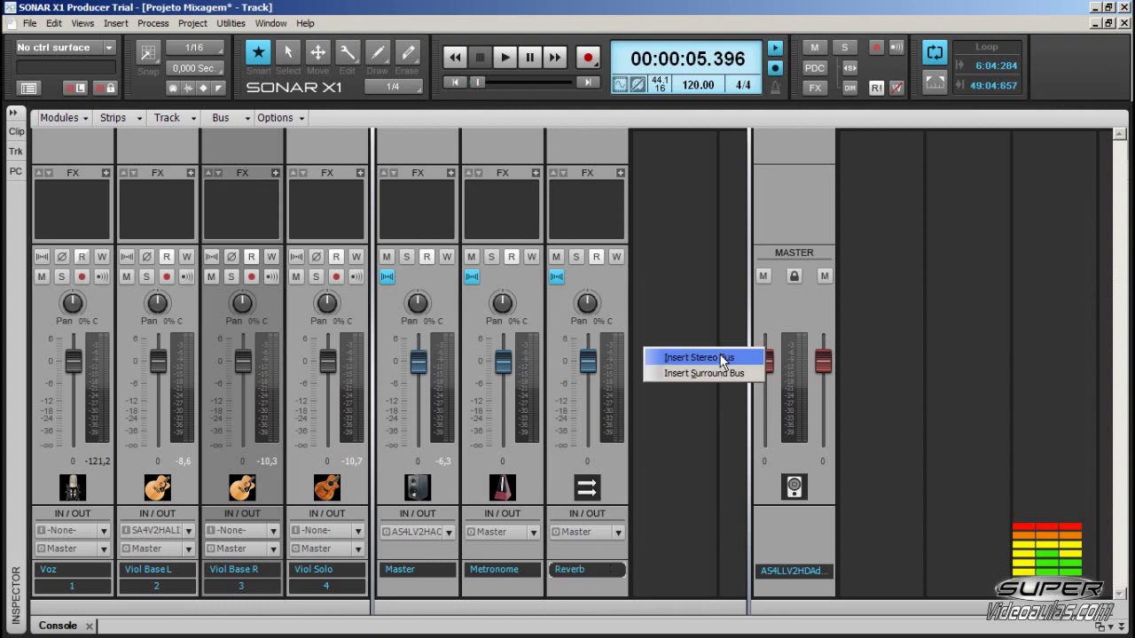
pyautogui.click(669, 264)
pyautogui.rightClick(668, 435)
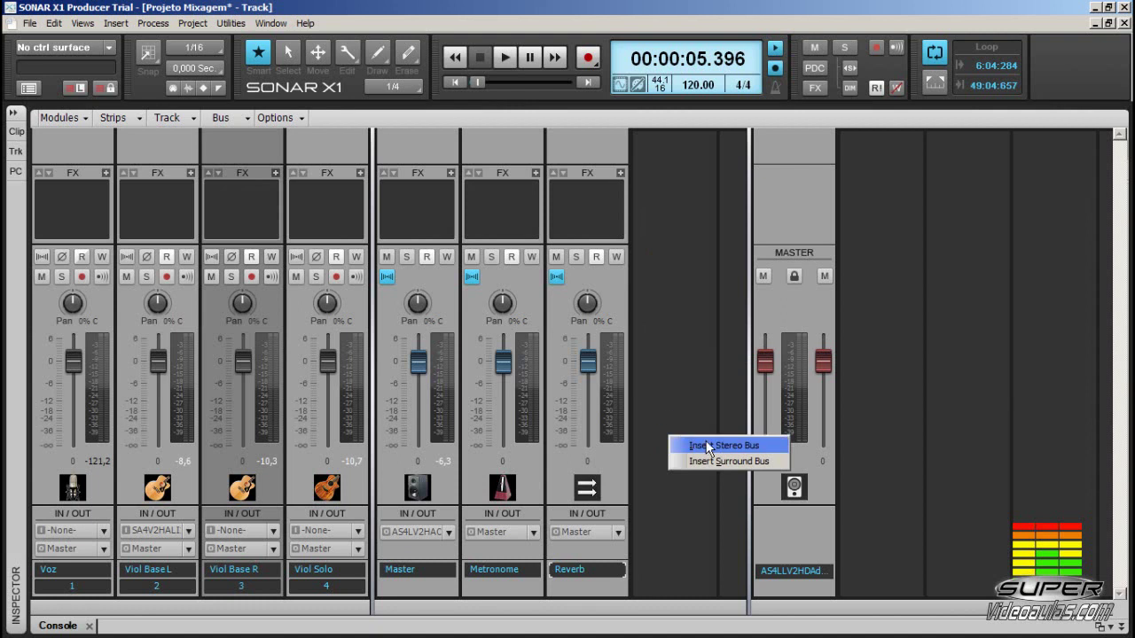
pyautogui.click(707, 446)
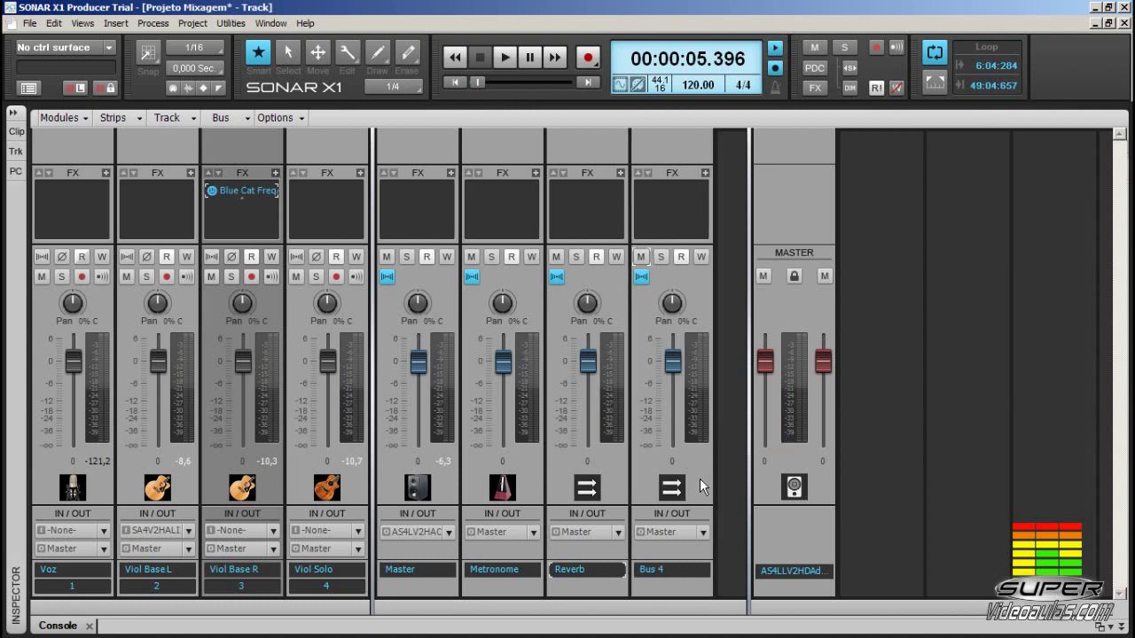
pyautogui.rightClick(679, 549)
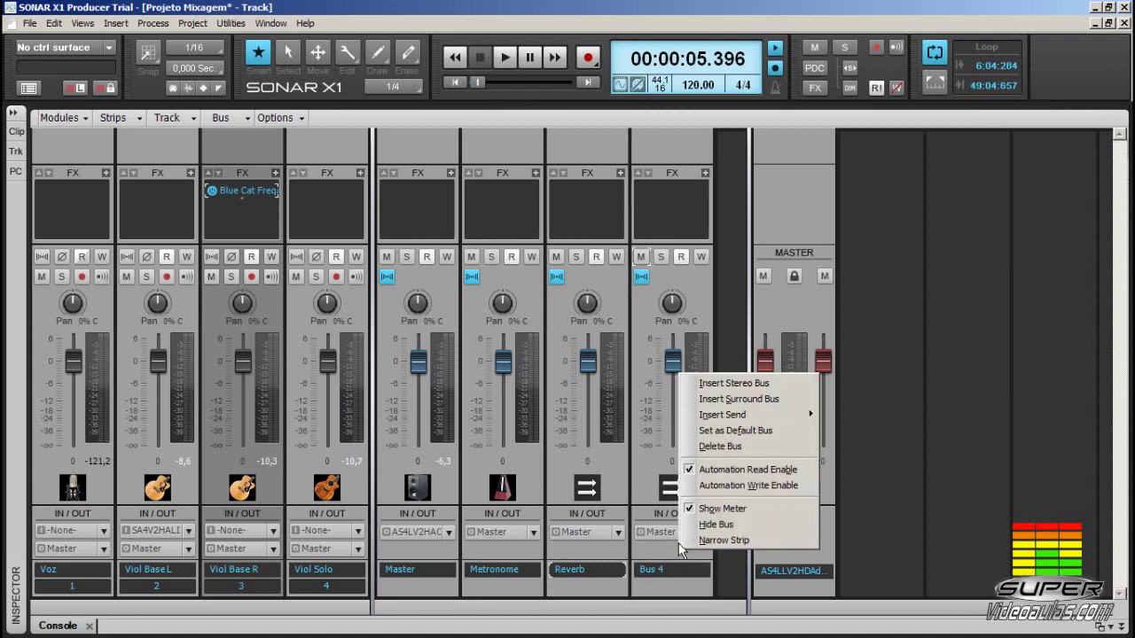
pyautogui.click(731, 446)
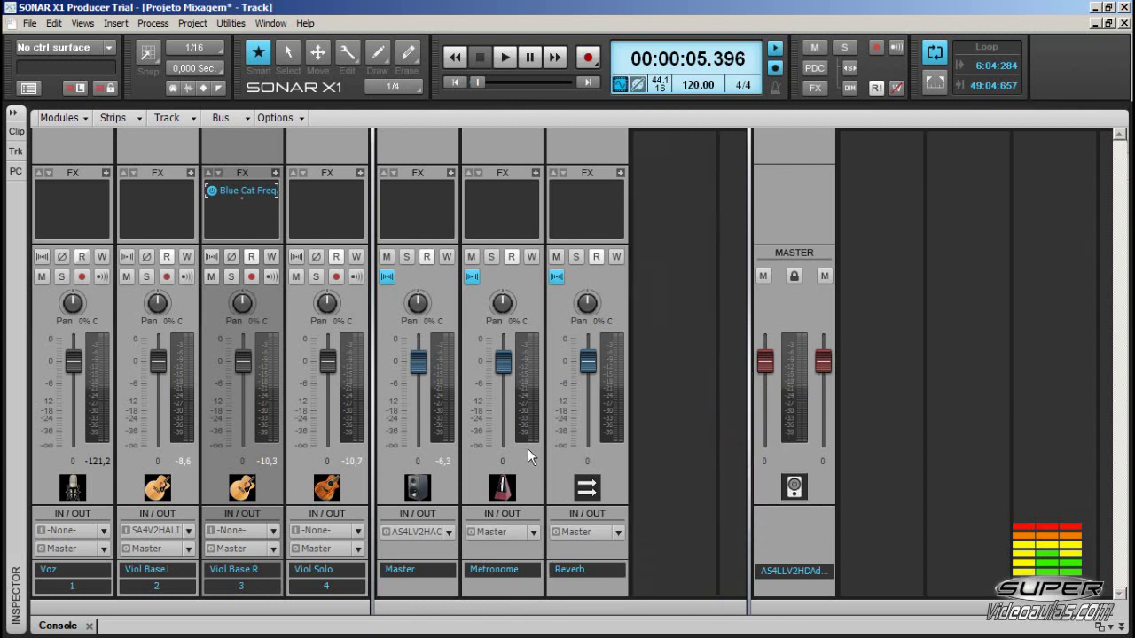
# Hide the Metronome bus and narrow the bus area to fit the Master and Reverb strips.
pyautogui.rightClick(510, 584)
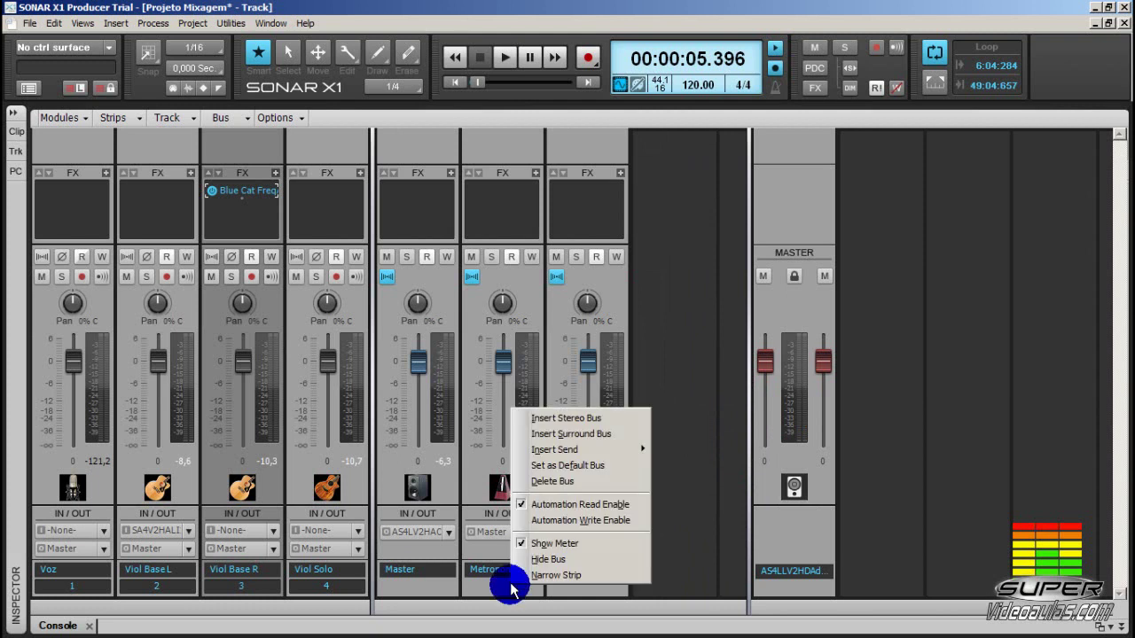
pyautogui.click(550, 559)
pyautogui.moveTo(750, 450); pyautogui.dragTo(548, 451)
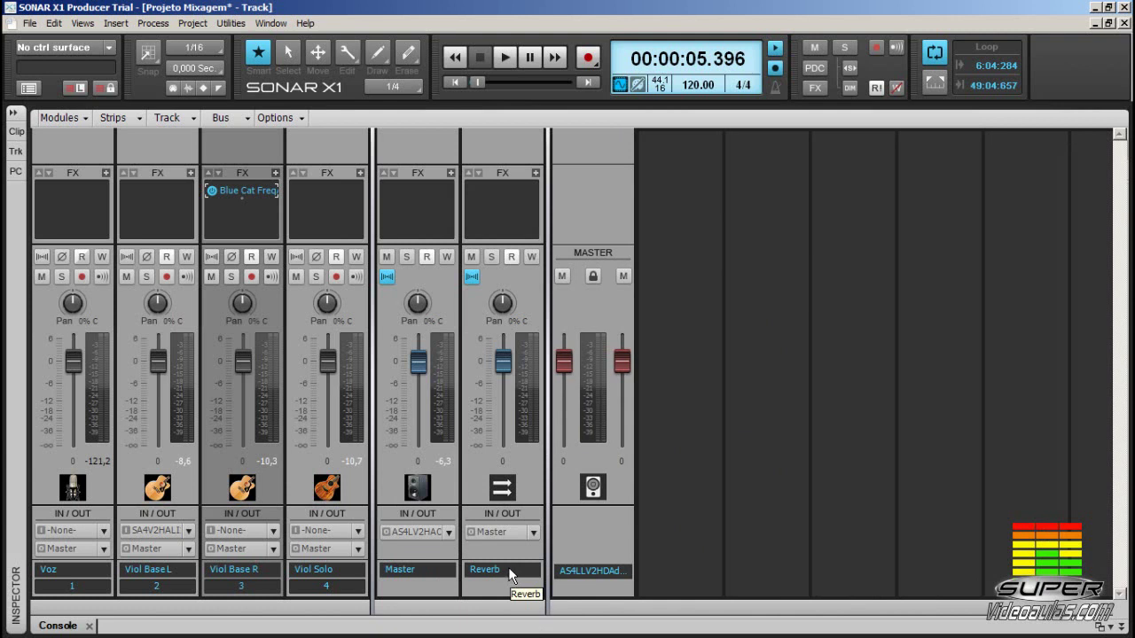
# Add the KarmaFX Reverb audio effect to the Reverb bus and shift its plug-in window slightly aside.
pyautogui.rightClick(491, 203)
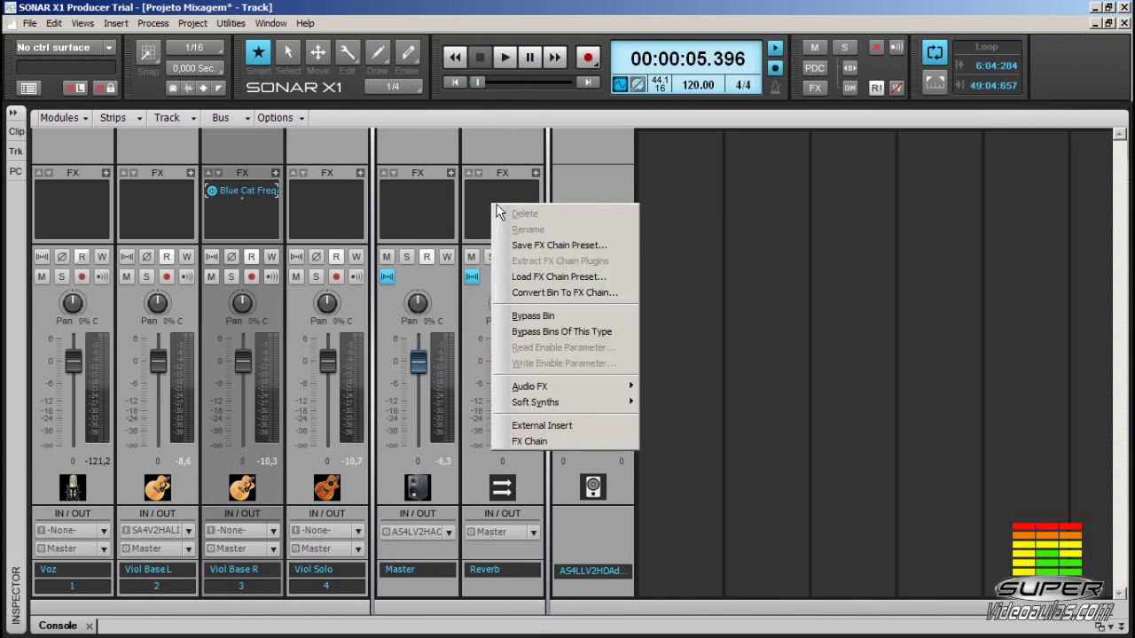
pyautogui.moveTo(572, 388)
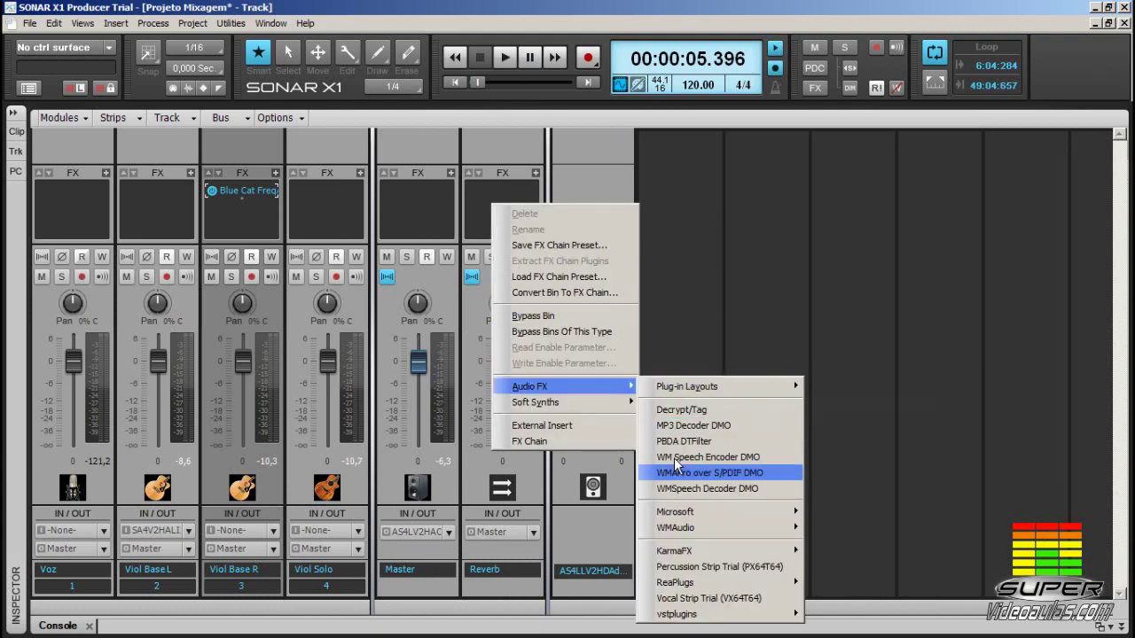
pyautogui.moveTo(723, 551)
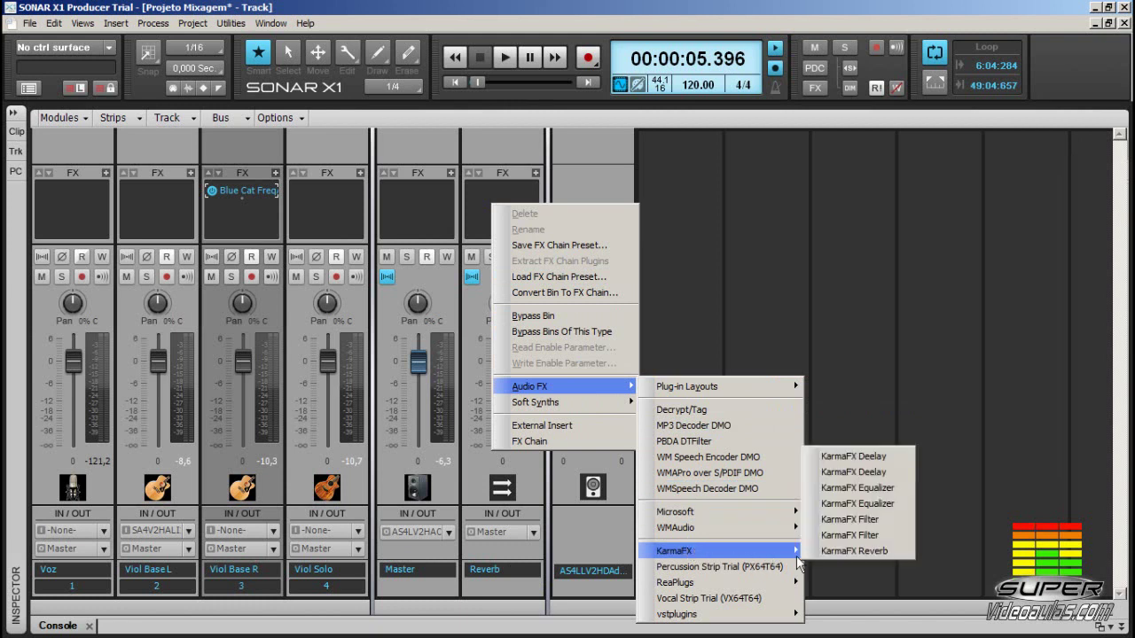
pyautogui.click(854, 551)
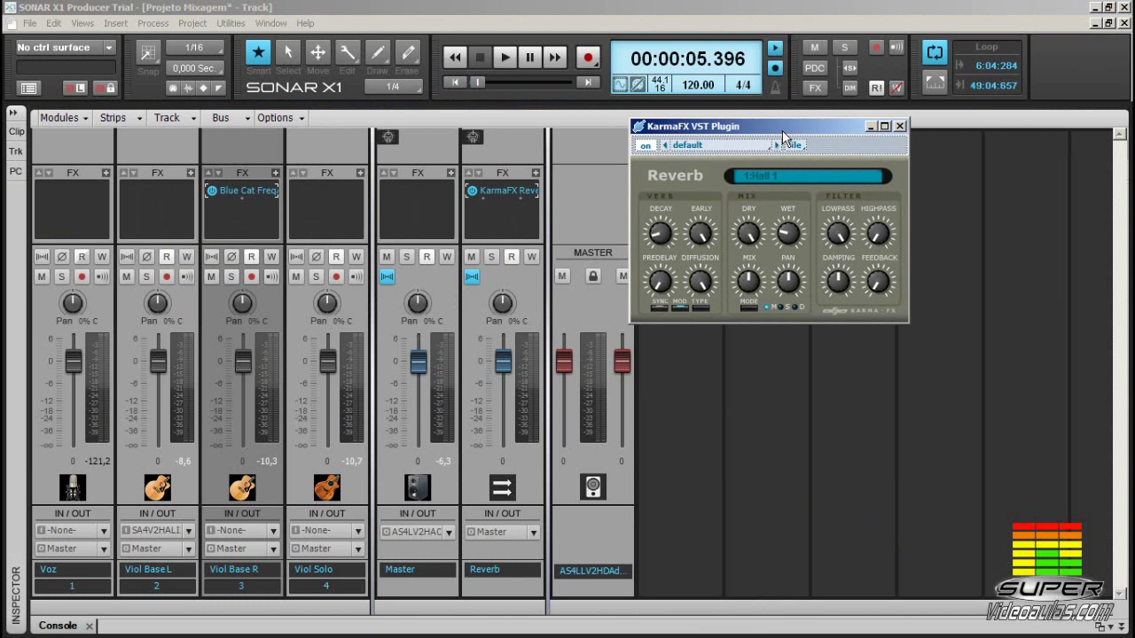
pyautogui.moveTo(770, 129); pyautogui.dragTo(781, 130)
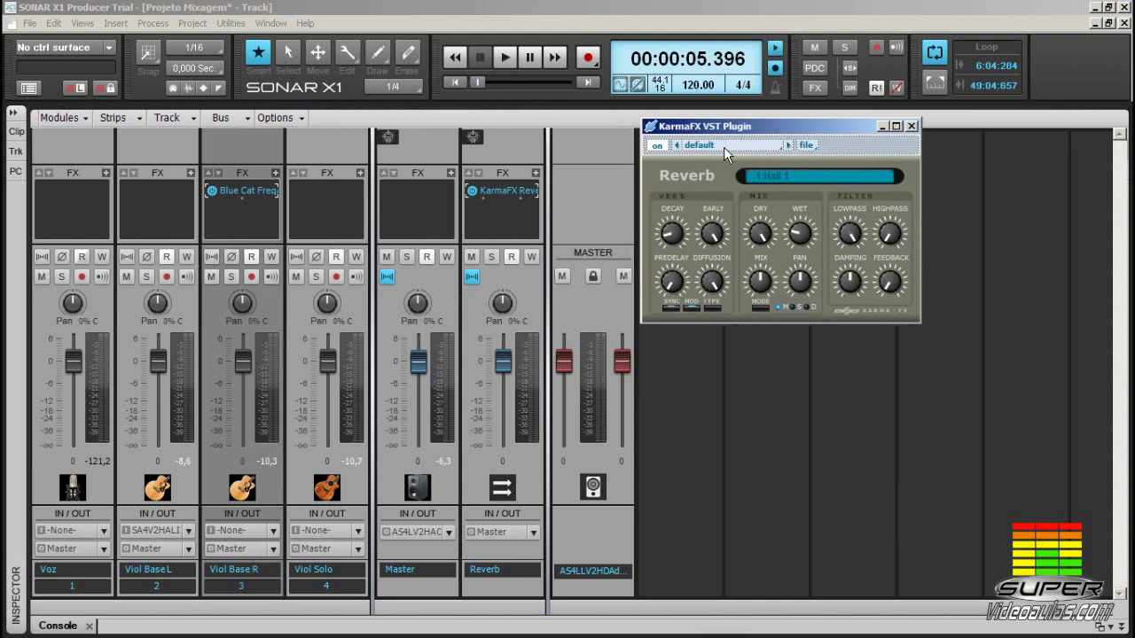
# Delete the Blue Cat Freq effect from the Viol Base R track and select the Voz track.
pyautogui.rightClick(248, 190)
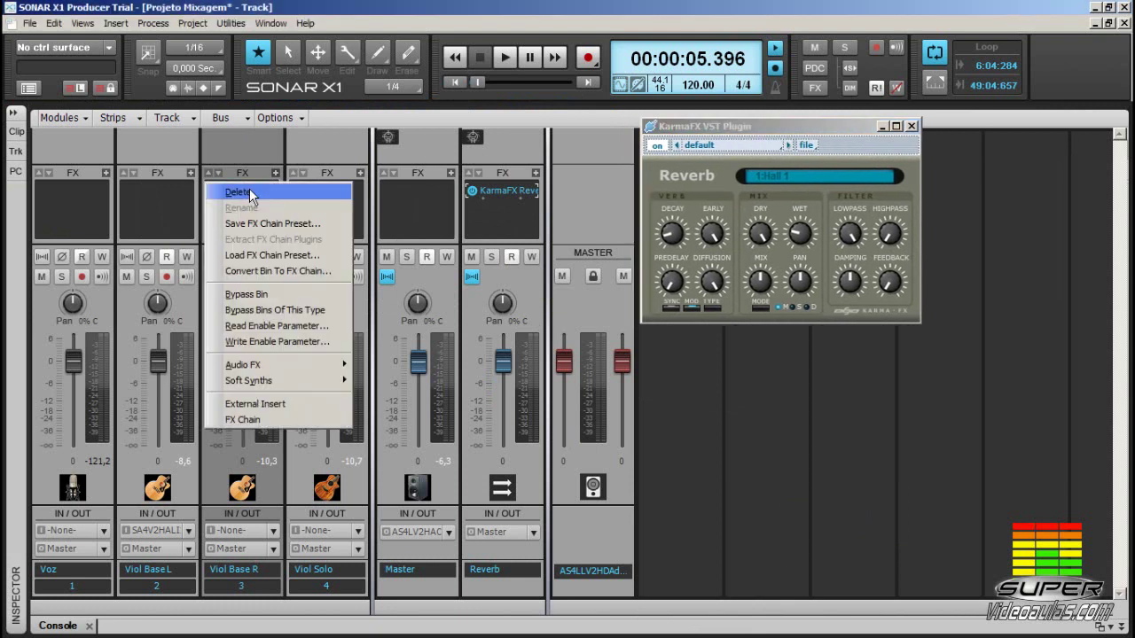
pyautogui.click(253, 193)
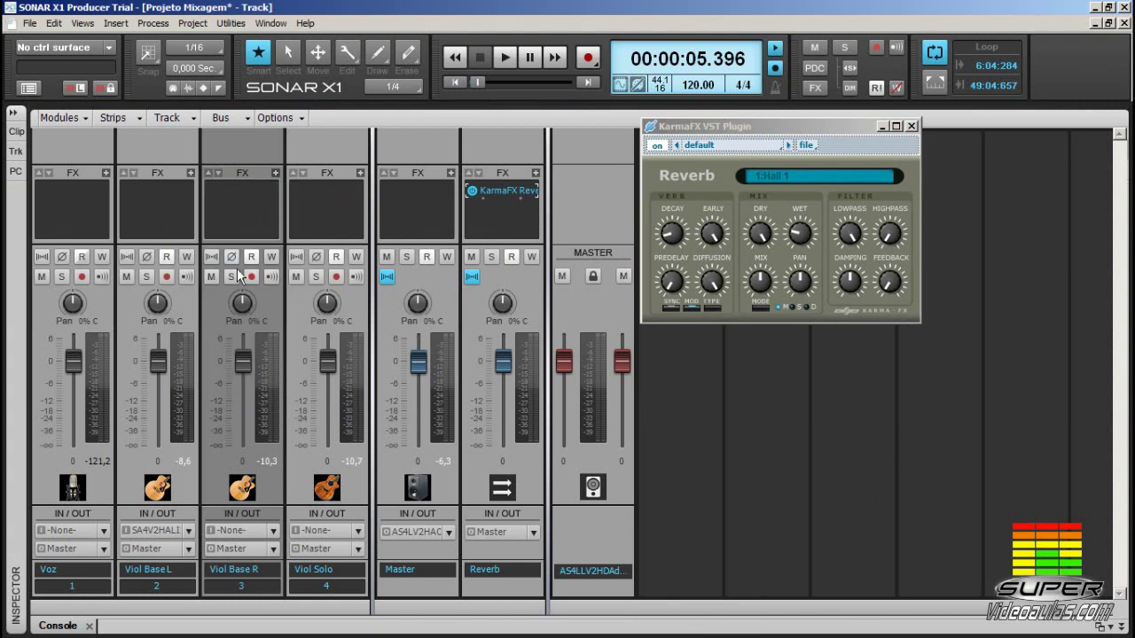
pyautogui.click(145, 202)
pyautogui.click(68, 217)
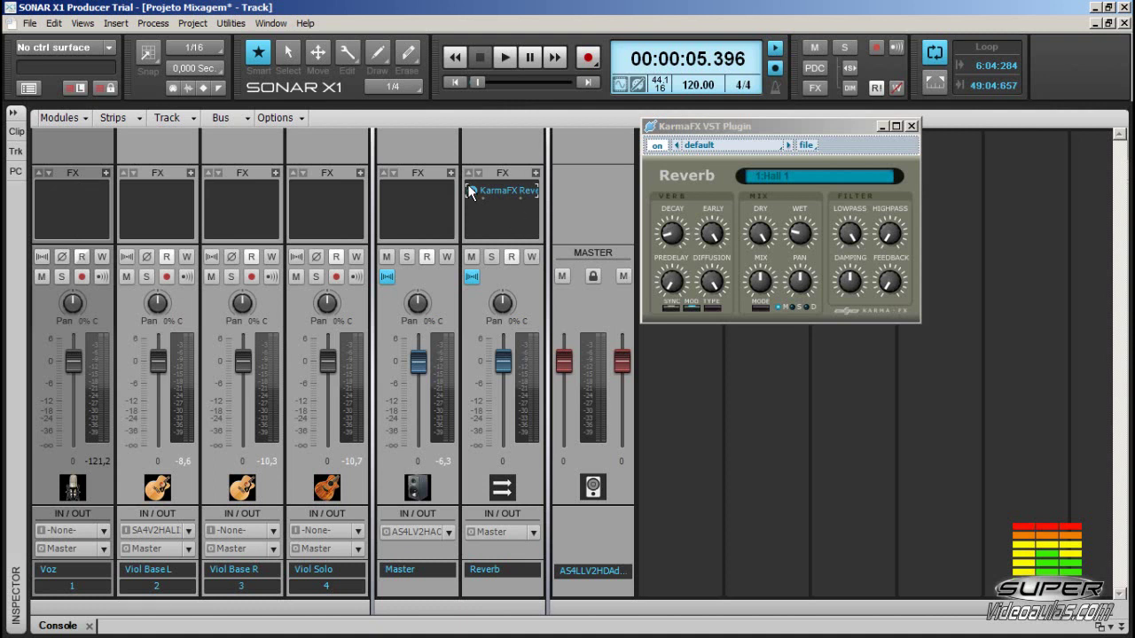
# Show the Sends/Bank/Patch module on the console strips and add a send from the Voz track to the Reverb bus.
pyautogui.click(59, 117)
pyautogui.click(49, 176)
pyautogui.click(87, 119)
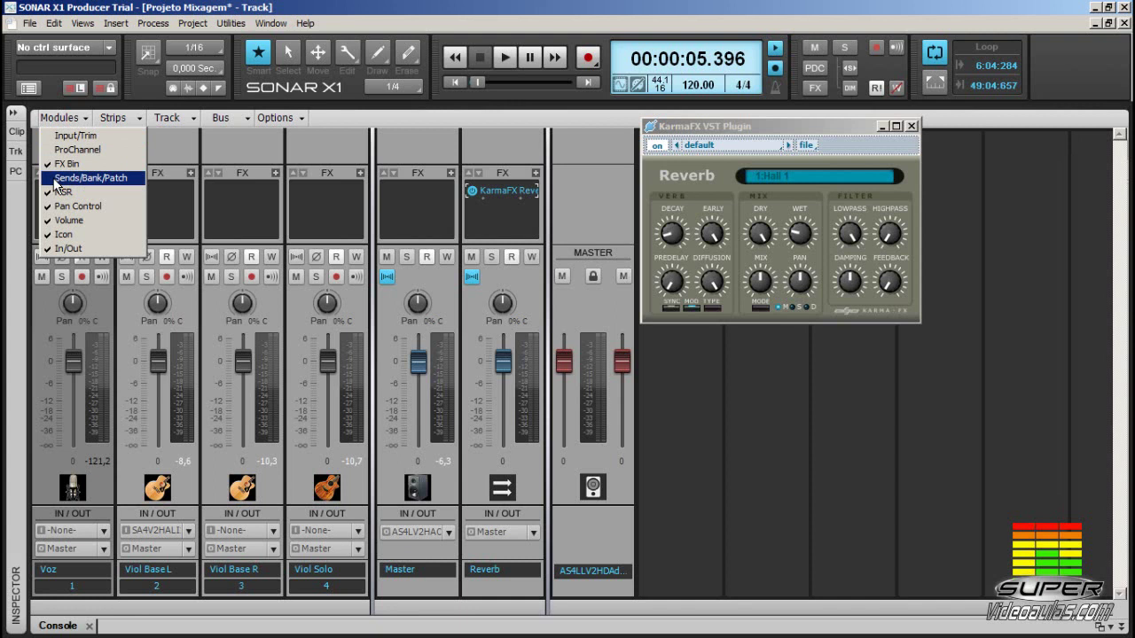
pyautogui.click(88, 178)
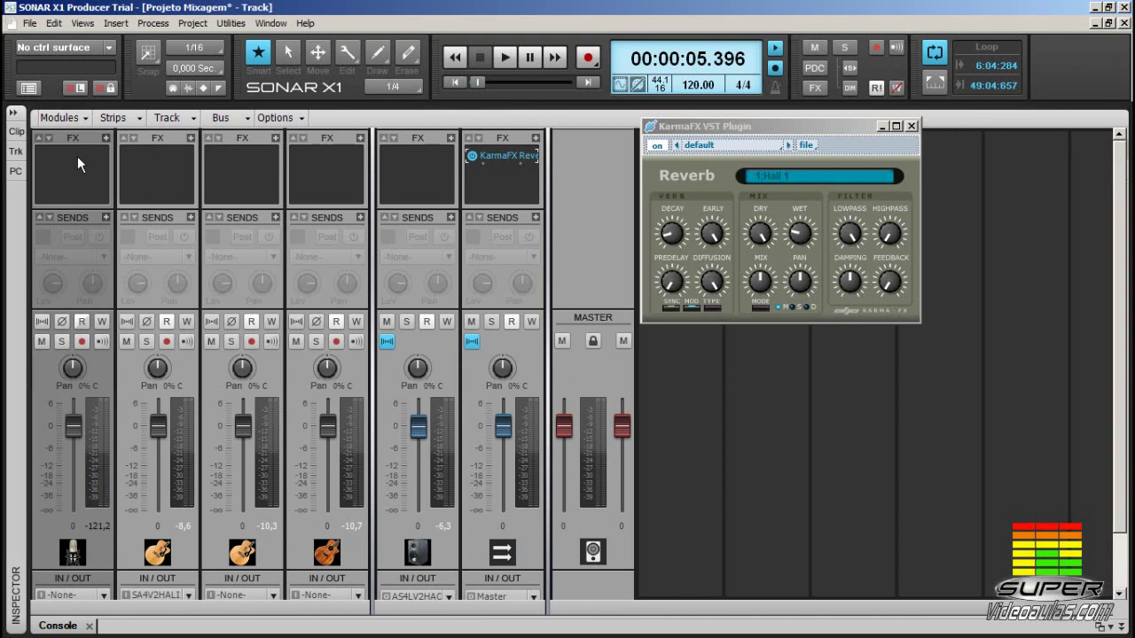
pyautogui.click(105, 218)
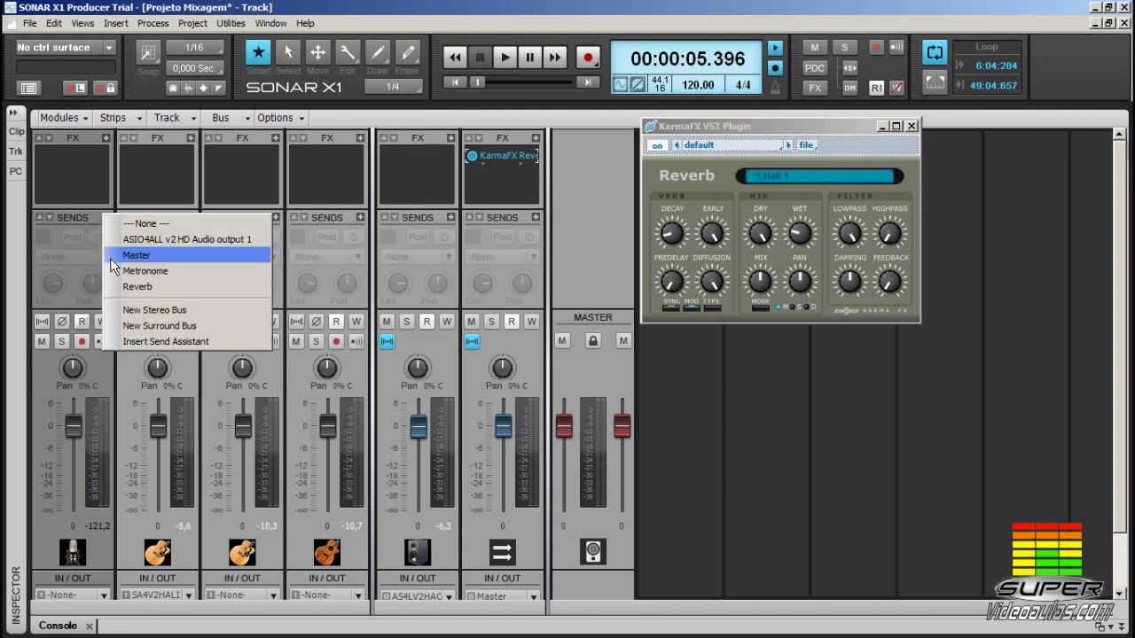
pyautogui.click(131, 287)
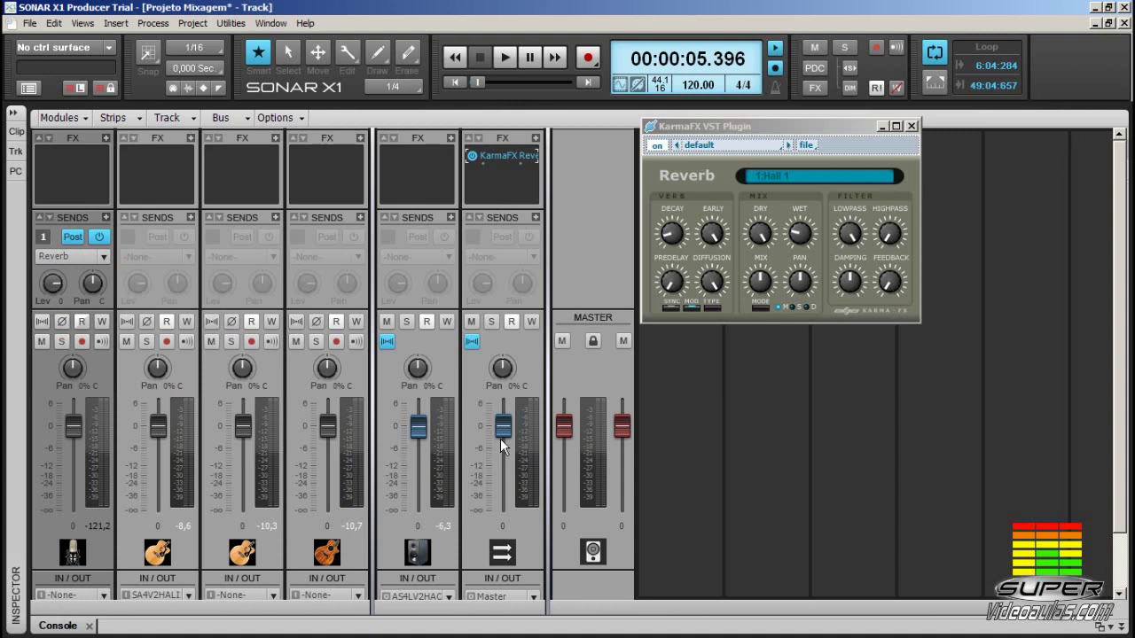
# Check the output routing of the Master and Reverb buses and narrow the bus area slightly to fit the two strips.
pyautogui.scroll(-2, 505, 515)
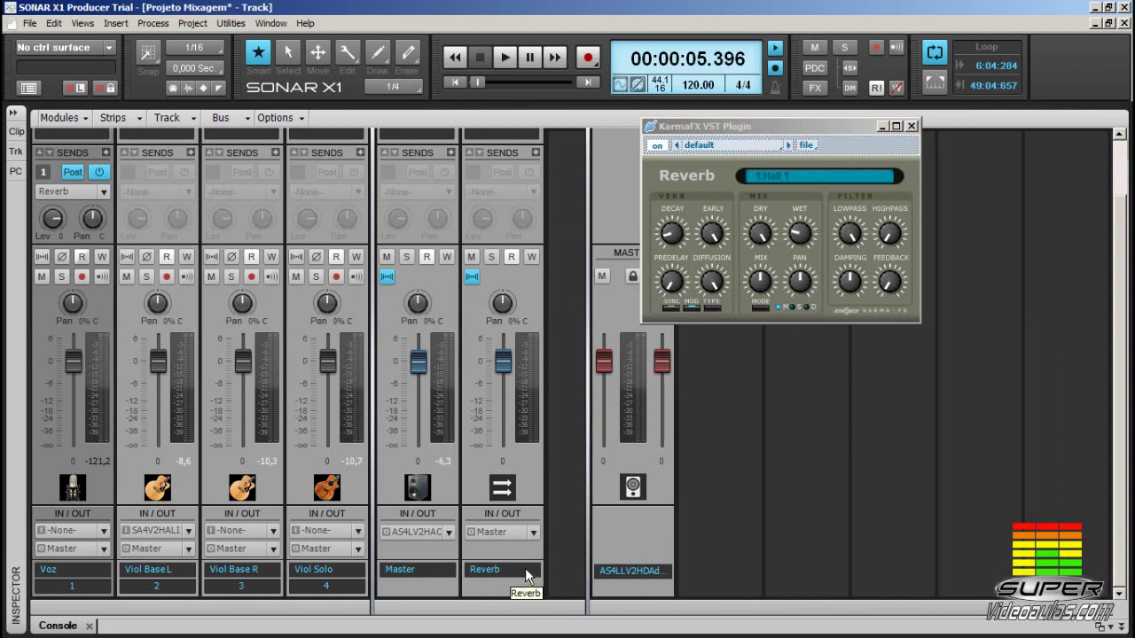
pyautogui.click(426, 542)
pyautogui.moveTo(591, 280); pyautogui.dragTo(570, 288)
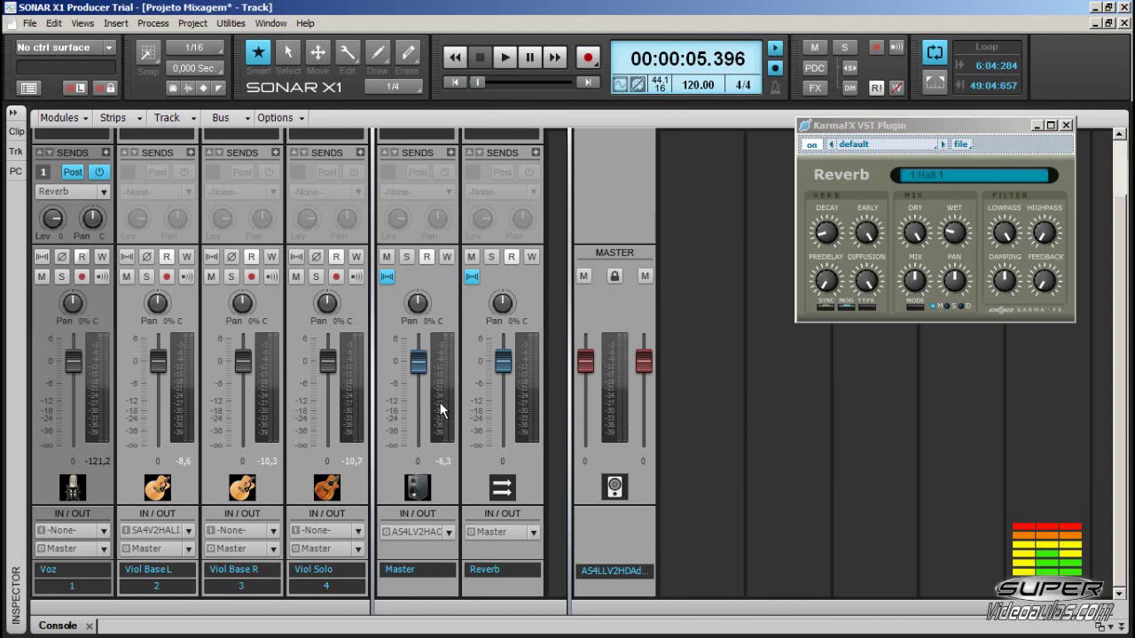
pyautogui.scroll(2, 427, 361)
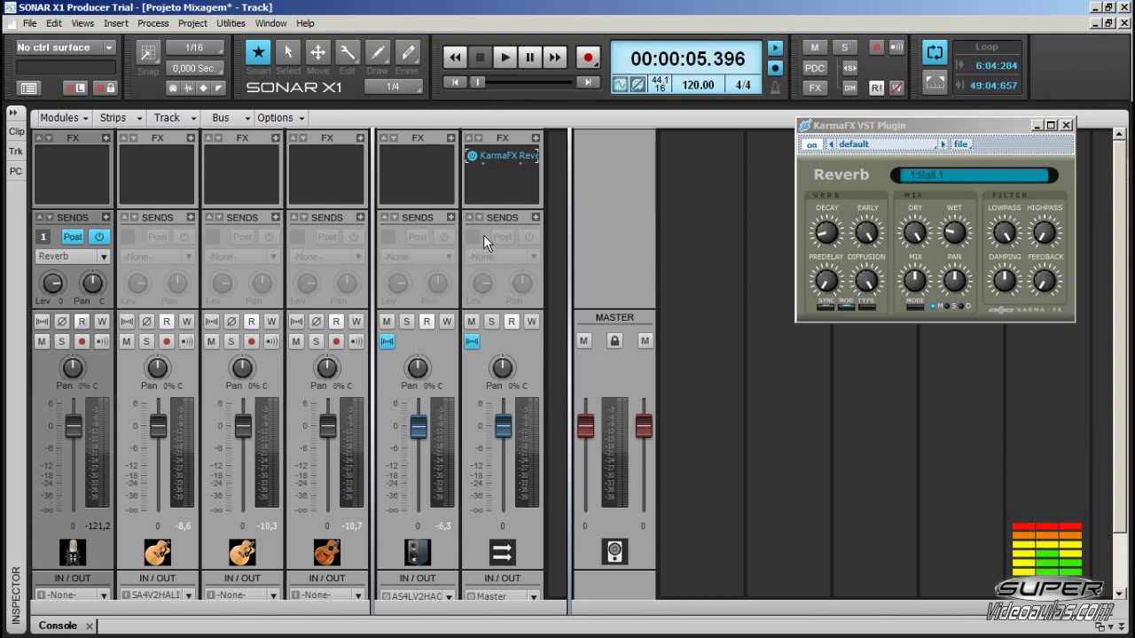
pyautogui.scroll(-3, 495, 246)
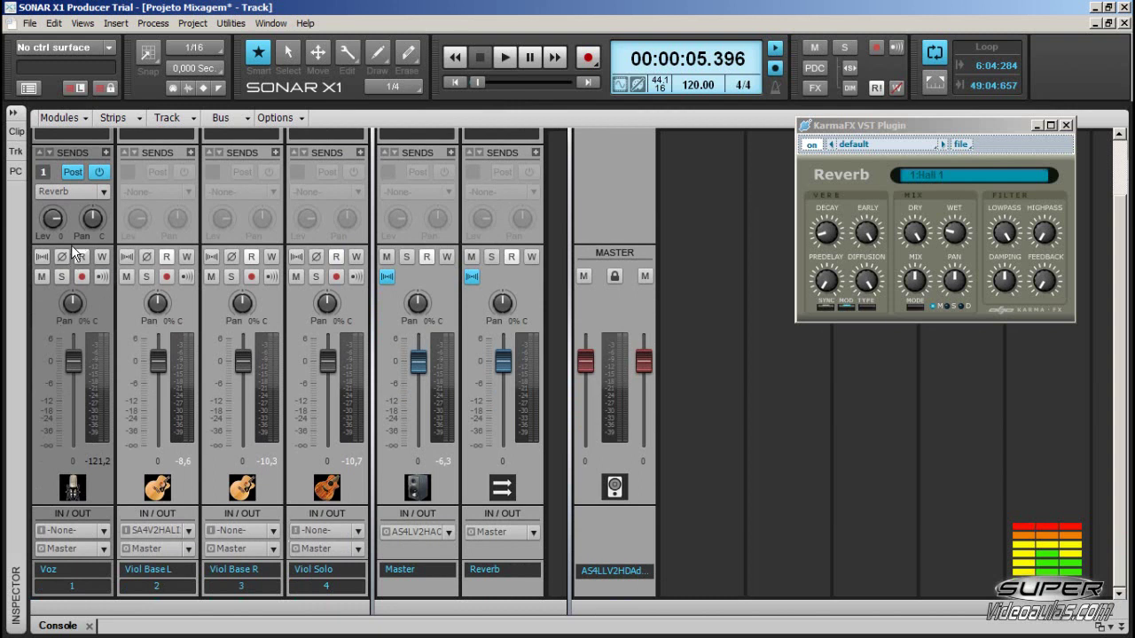
# Solo the Voz track and hide the control bar above the console.
pyautogui.click(61, 276)
pyautogui.press('c')
pyautogui.click(83, 23)
pyautogui.press('Escape')
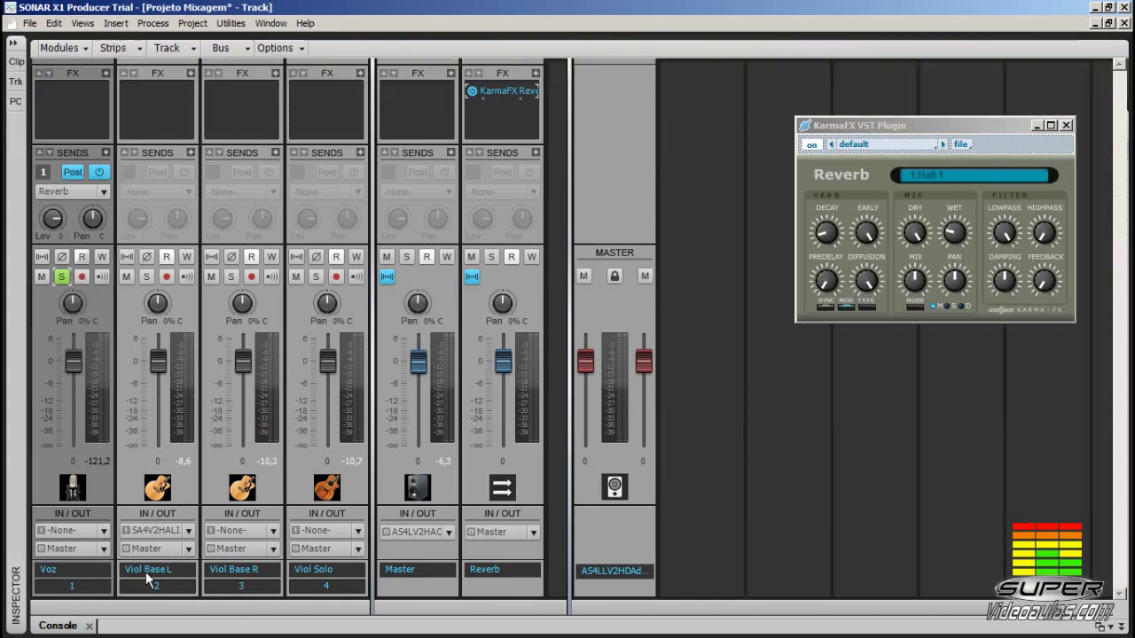
# Play the soloed vocal from about measure 8 in the track view and return to the console.
pyautogui.click(105, 604)
pyautogui.click(424, 70)
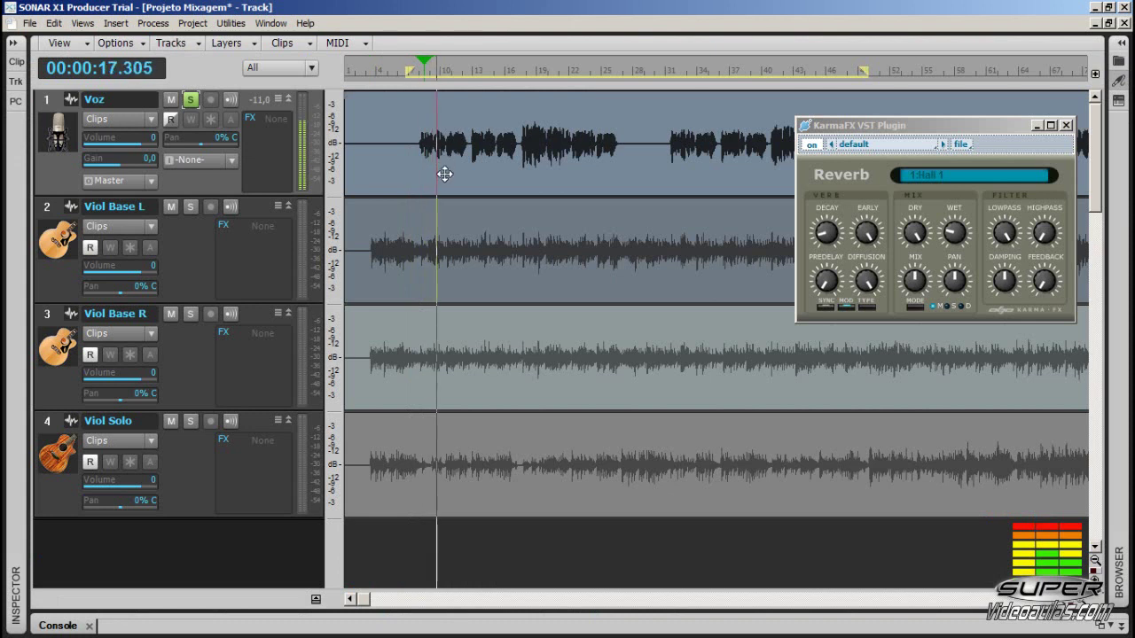
pyautogui.hotkey('alt', '2')
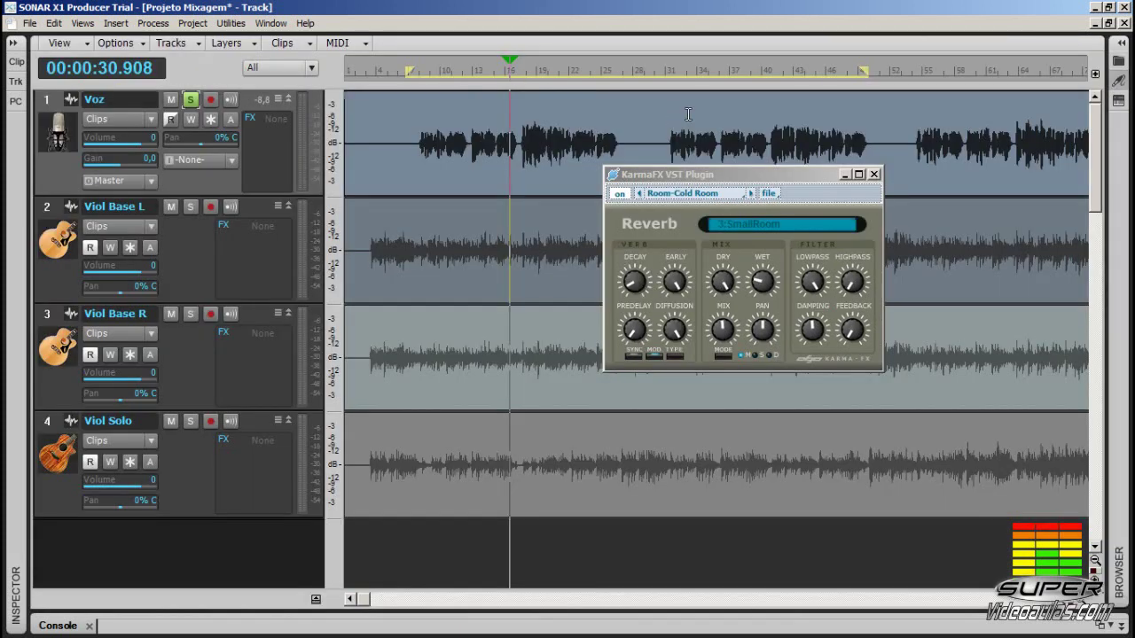
# Set the loop region from 31:02:431 to 48:03:090 over the vocal's second passage and move the reverb window off the Voz clip.
pyautogui.moveTo(668, 69); pyautogui.dragTo(853, 73)
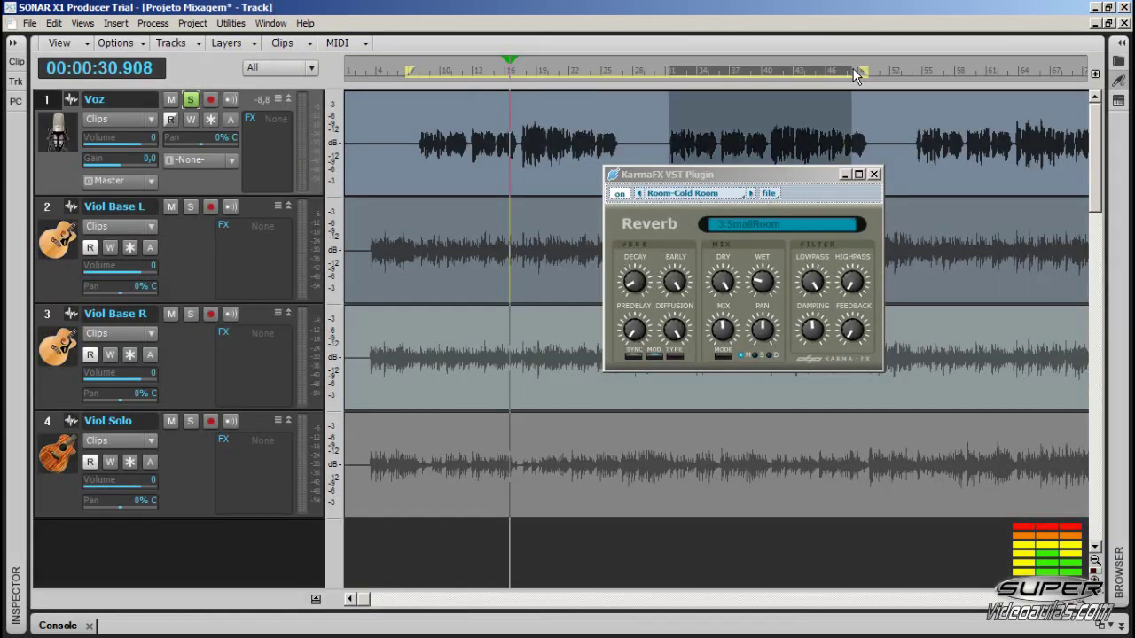
pyautogui.press('c')
pyautogui.click(938, 81)
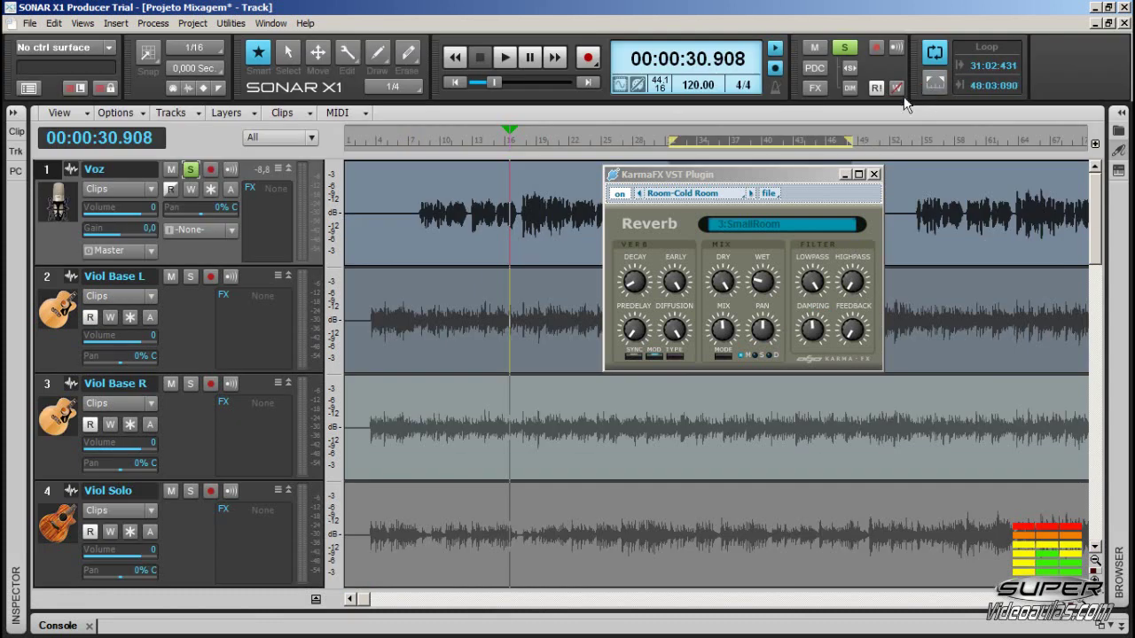
pyautogui.moveTo(819, 181); pyautogui.dragTo(1036, 265)
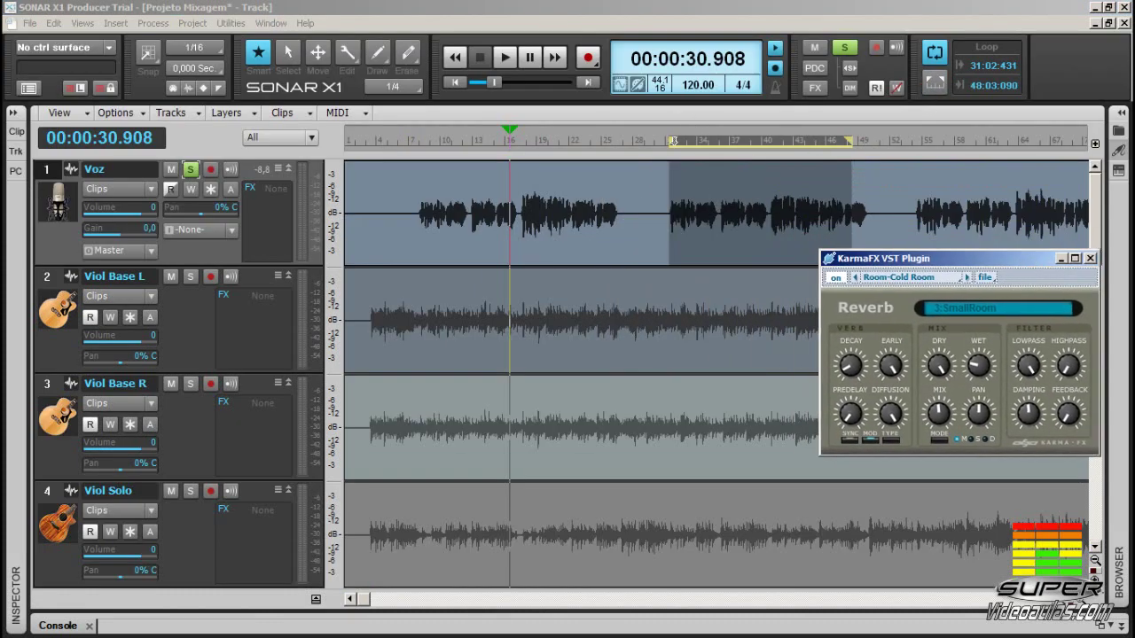
# Play the loop in the console, raising the Voz send level to 5.0 and lowering the Voz fader to -3.4.
pyautogui.hotkey('alt', '2')
pyautogui.moveTo(869, 257); pyautogui.dragTo(587, 243)
pyautogui.press('space')
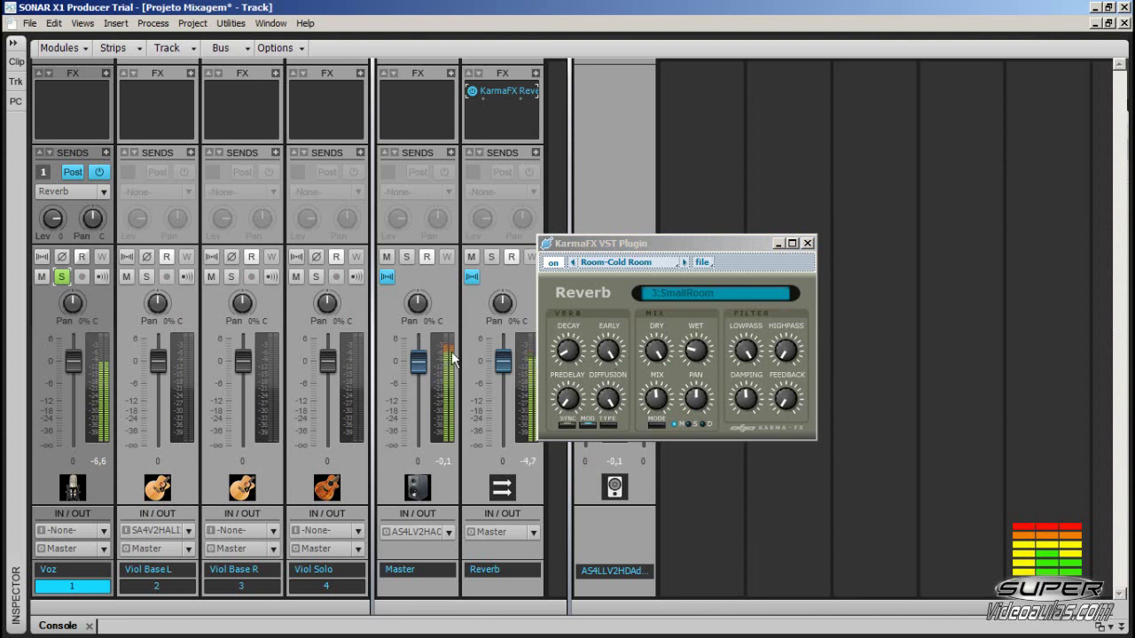
pyautogui.moveTo(46, 223); pyautogui.dragTo(46, 206)
pyautogui.moveTo(74, 361); pyautogui.dragTo(74, 371)
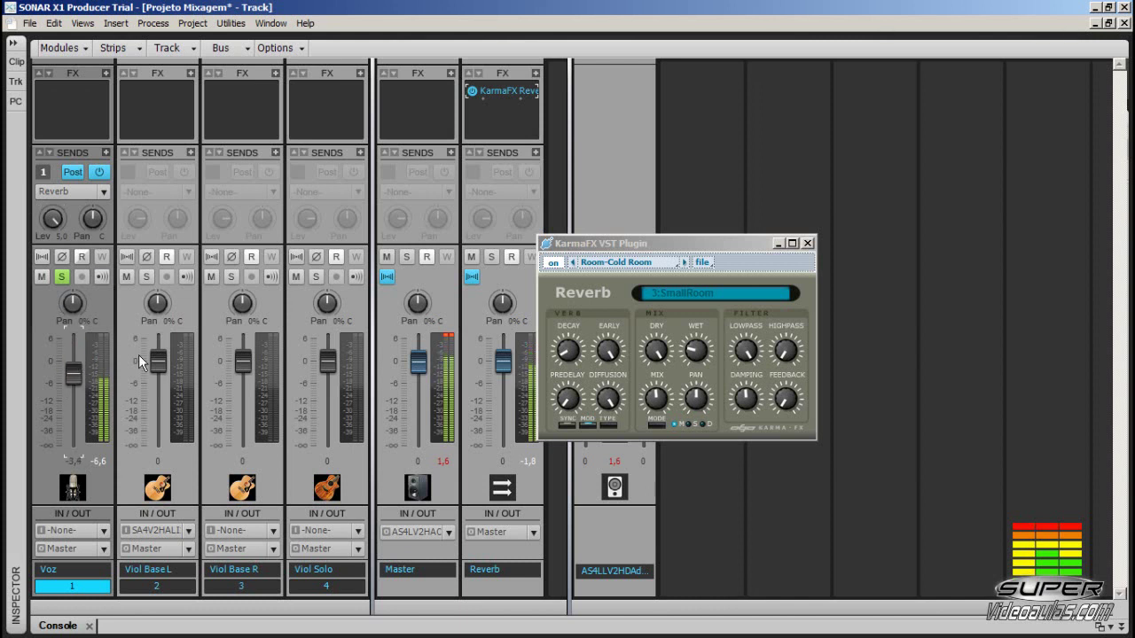
# Audition the following KarmaFX Reverb presets up to Room-Boom Box and set its Wet level to -15.4 dB.
pyautogui.click(608, 353)
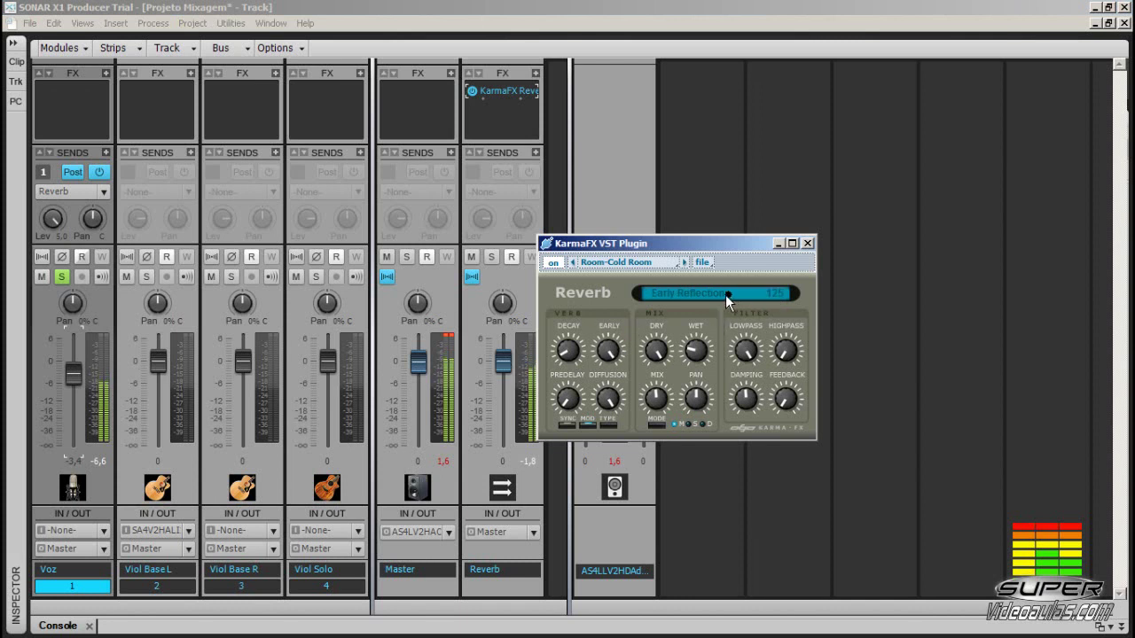
pyautogui.click(684, 262)
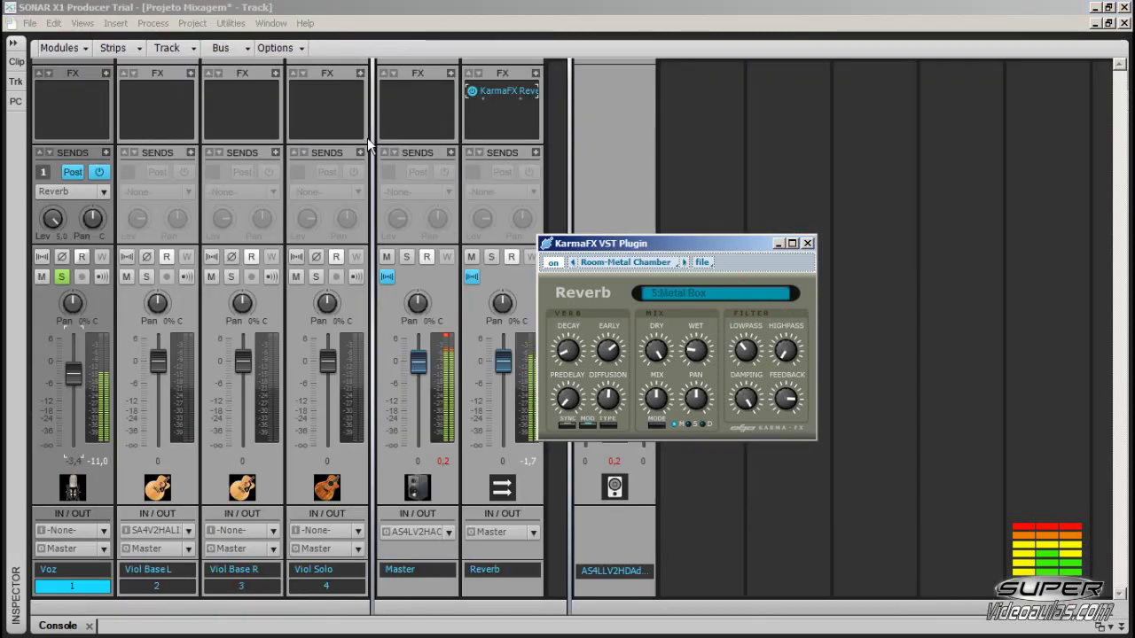
pyautogui.click(695, 350)
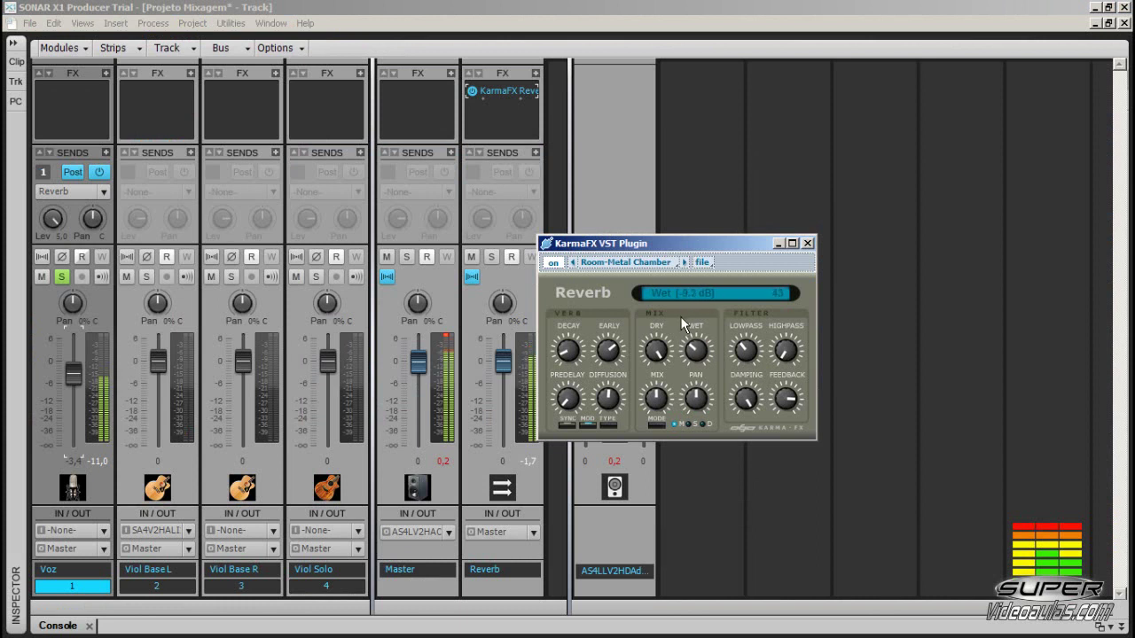
pyautogui.click(684, 262)
pyautogui.click(685, 263)
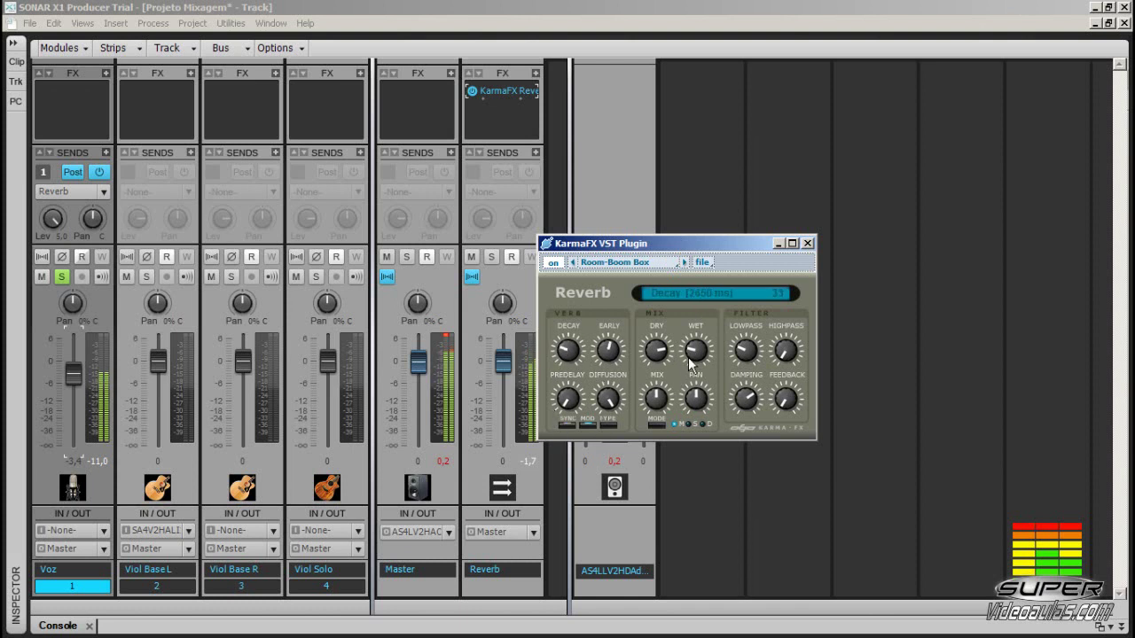
pyautogui.moveTo(693, 396); pyautogui.dragTo(692, 367)
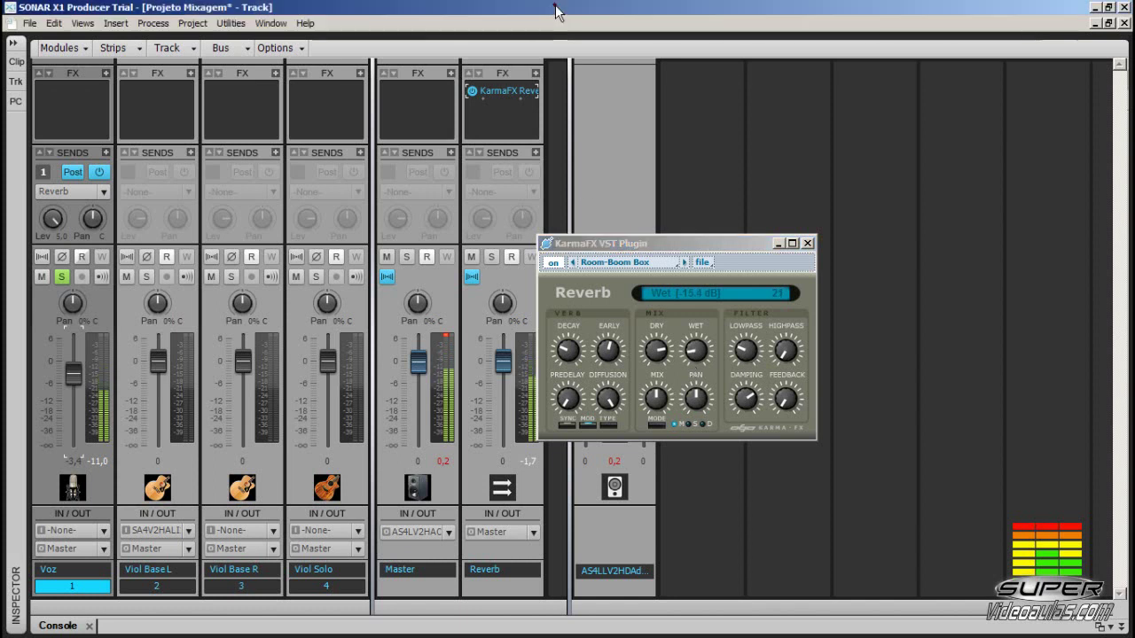
# Move the KarmaFX Reverb plug-in window aside and close it.
pyautogui.moveTo(662, 247); pyautogui.dragTo(663, 168)
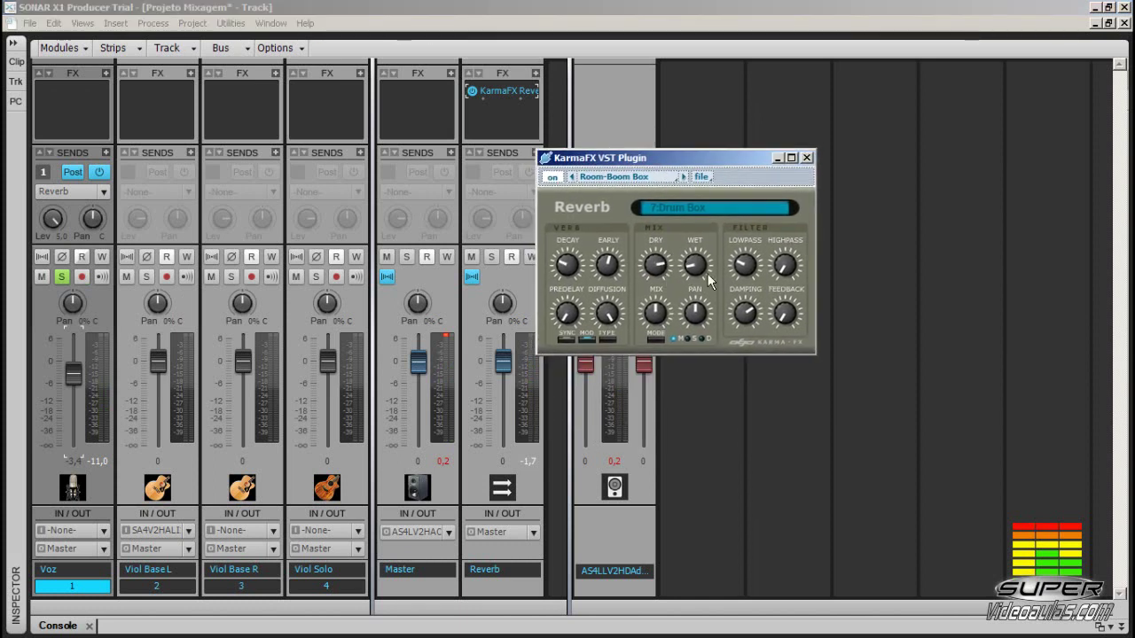
pyautogui.moveTo(735, 165); pyautogui.dragTo(686, 175)
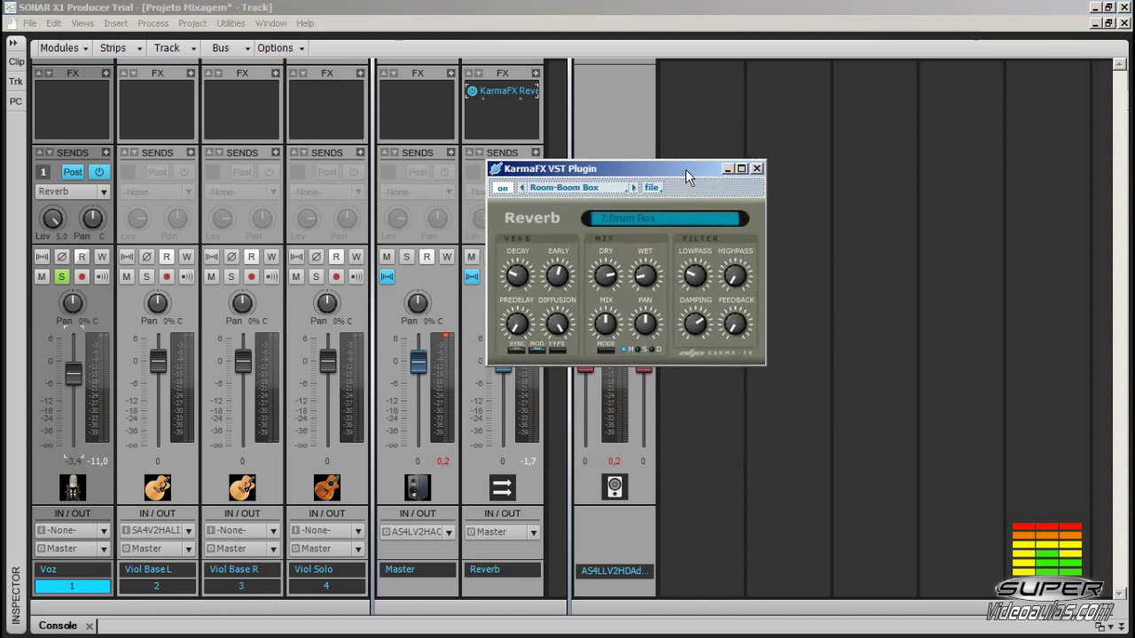
pyautogui.click(757, 168)
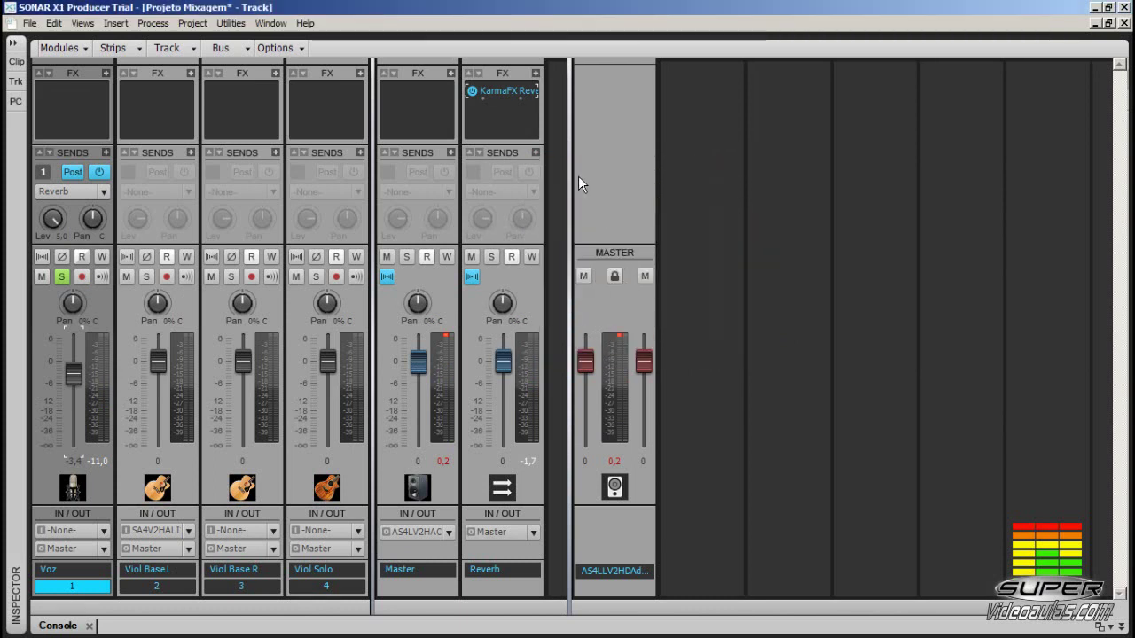
# Play the loop while lowering the Voz send to -INF, raising the Voz fader to 0.7 and bringing the send up to about -8.
pyautogui.moveTo(53, 218); pyautogui.dragTo(52, 232)
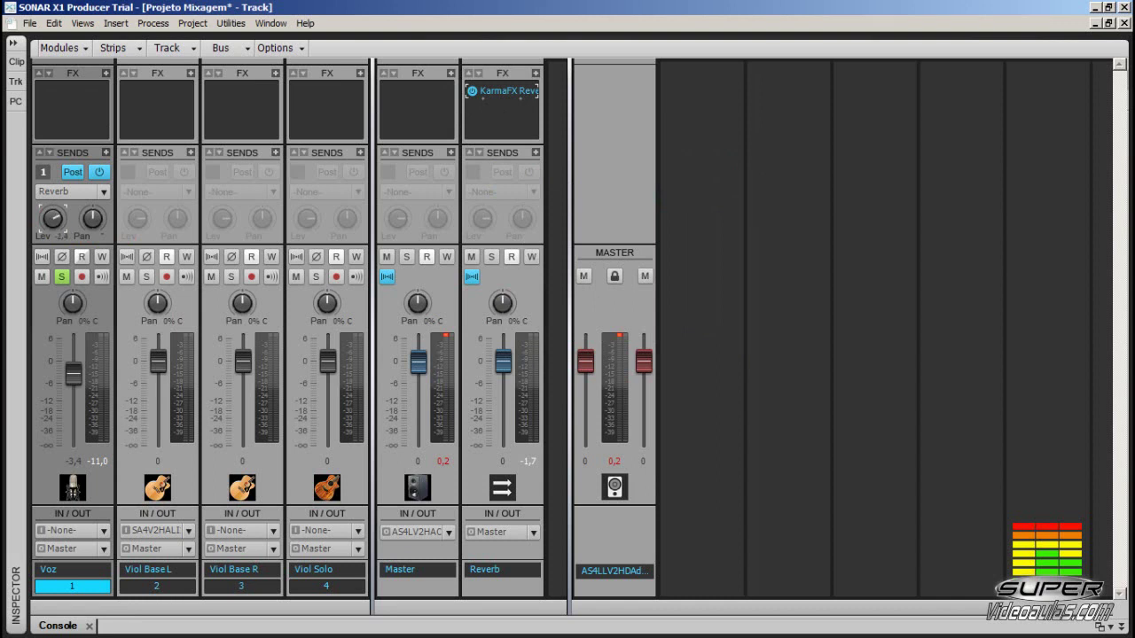
pyautogui.moveTo(52, 232); pyautogui.dragTo(50, 220)
pyautogui.press('space')
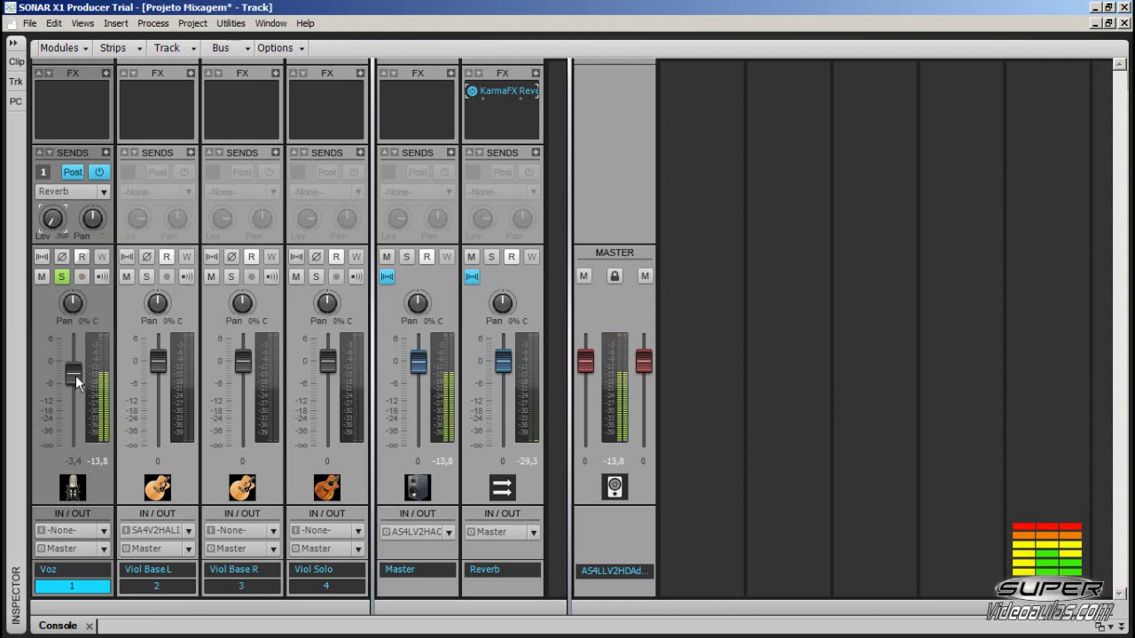
pyautogui.moveTo(75, 375); pyautogui.dragTo(76, 357)
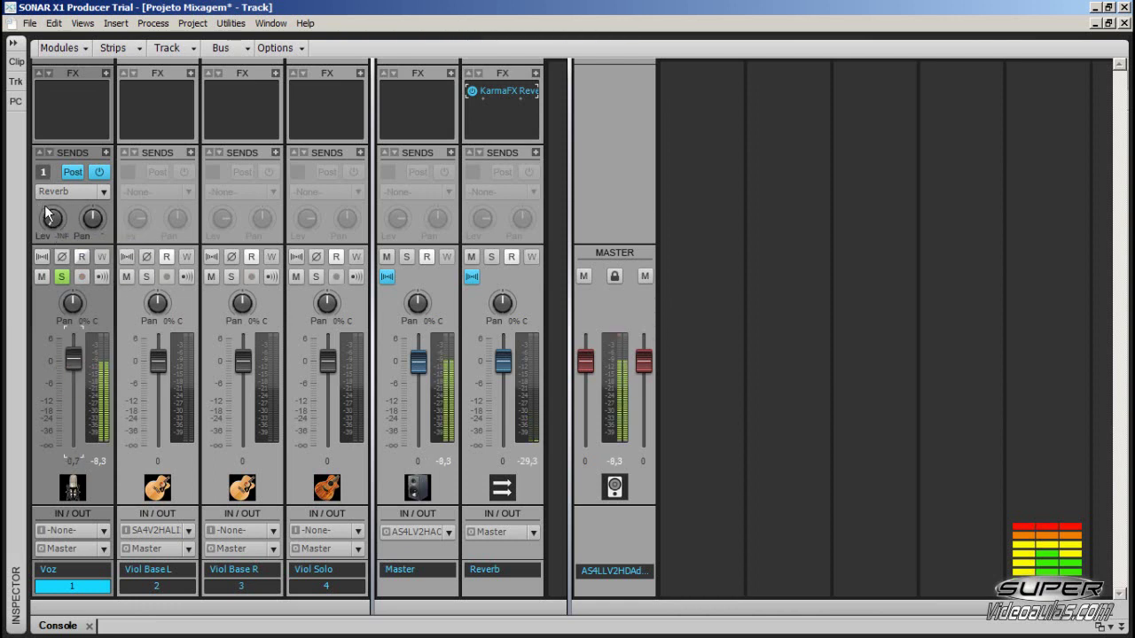
pyautogui.moveTo(53, 221); pyautogui.dragTo(54, 211)
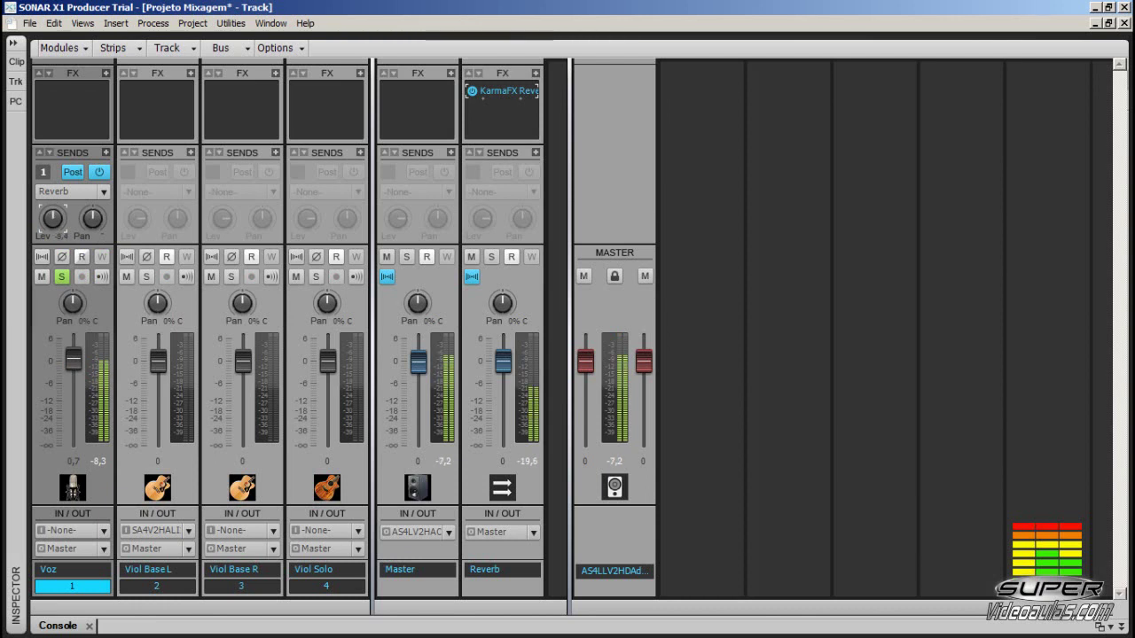
pyautogui.moveTo(53, 211); pyautogui.dragTo(54, 212)
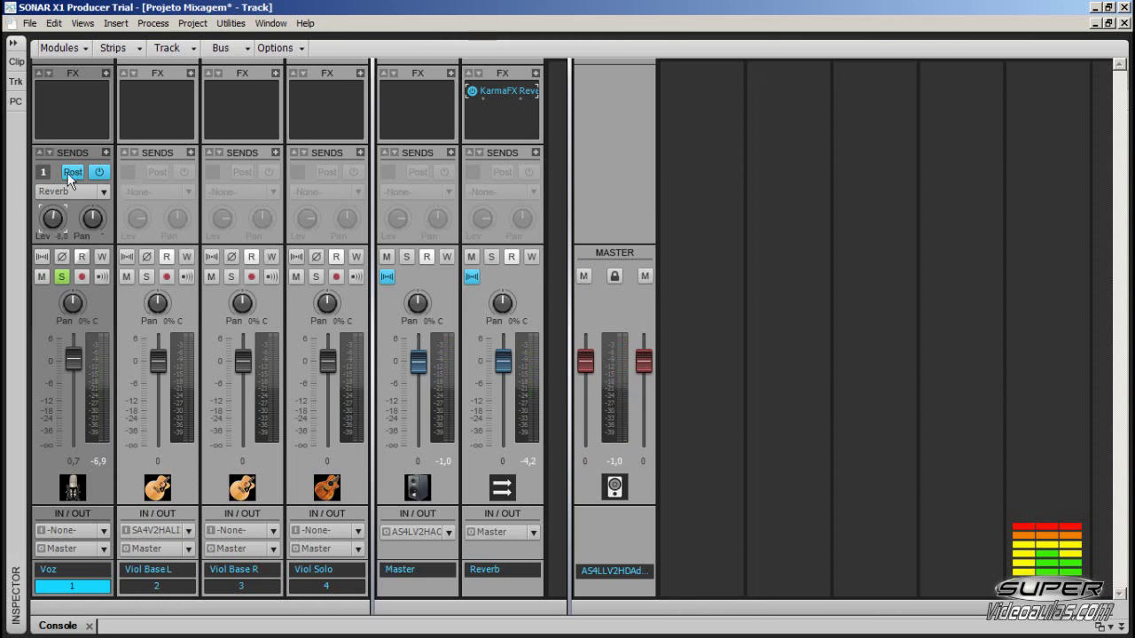
# Switch the Voz send to Reverb off and on during playback to compare the vocal with and without reverb.
pyautogui.click(99, 172)
pyautogui.press('space')
pyautogui.click(100, 174)
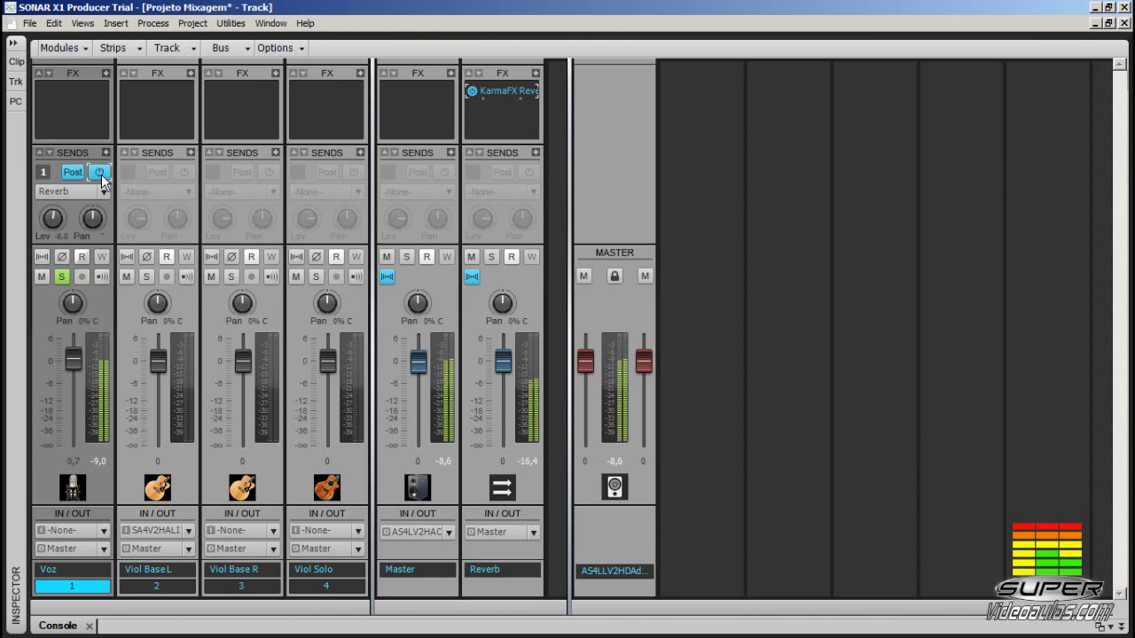
pyautogui.click(101, 173)
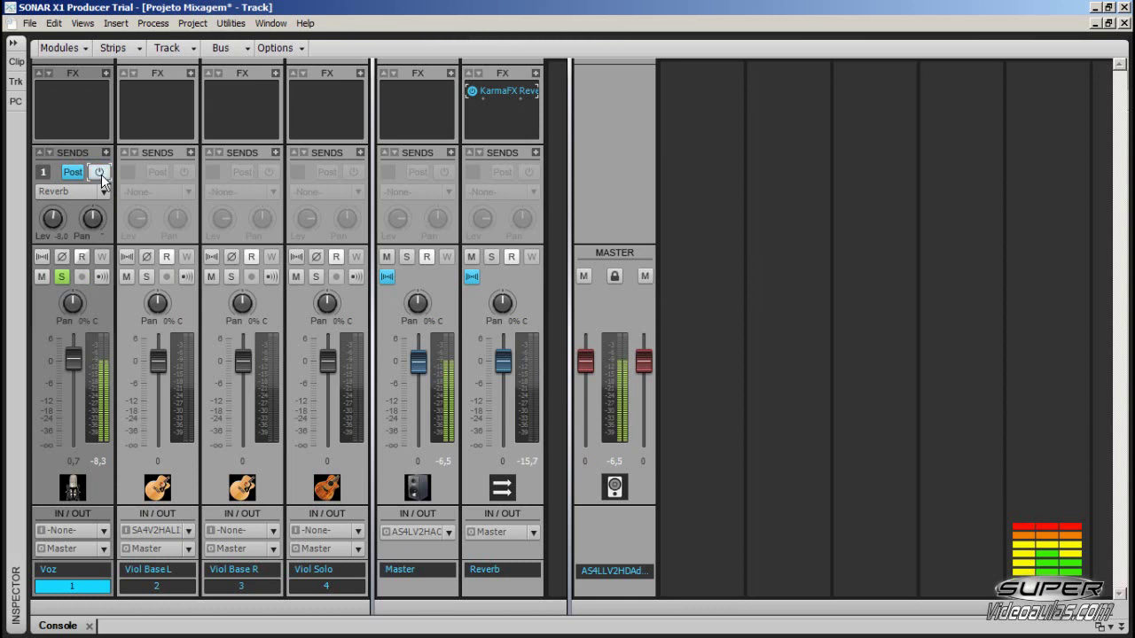
# Switch the Voz send to pre-fader, lower the Voz fader to -INF and play the loop to hear only the reverb.
pyautogui.click(72, 172)
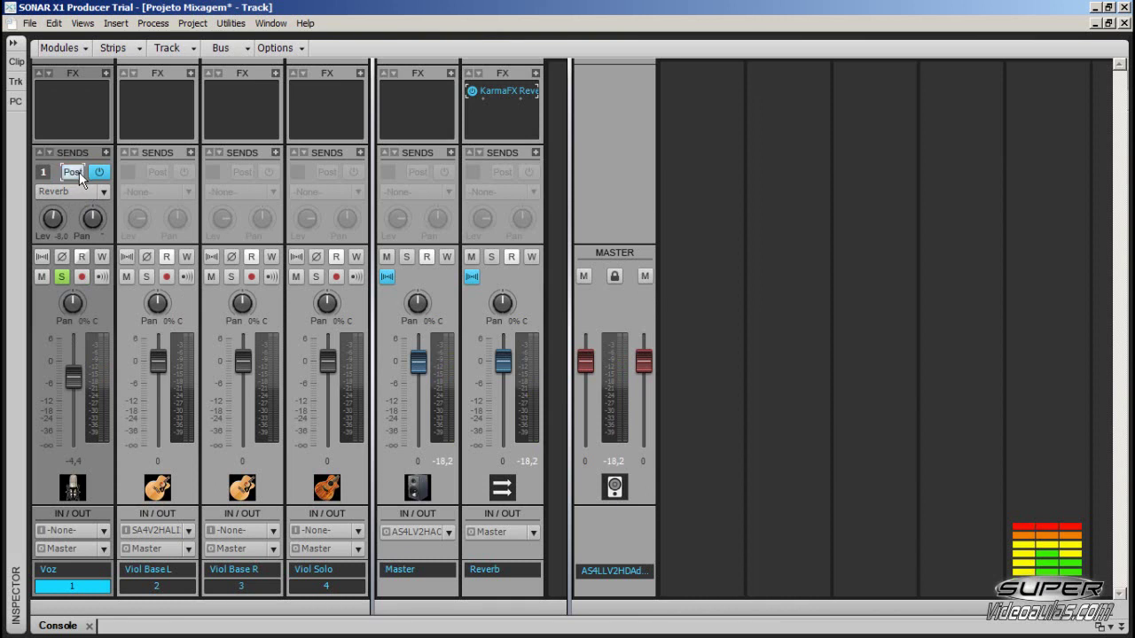
pyautogui.moveTo(75, 374); pyautogui.dragTo(75, 446)
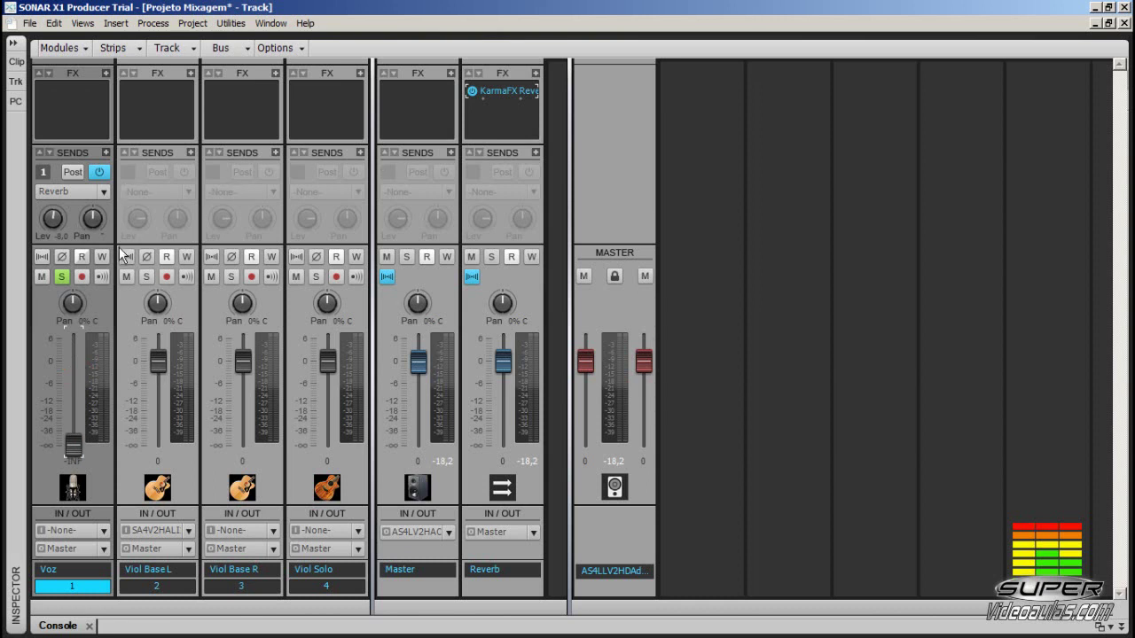
pyautogui.press('space')
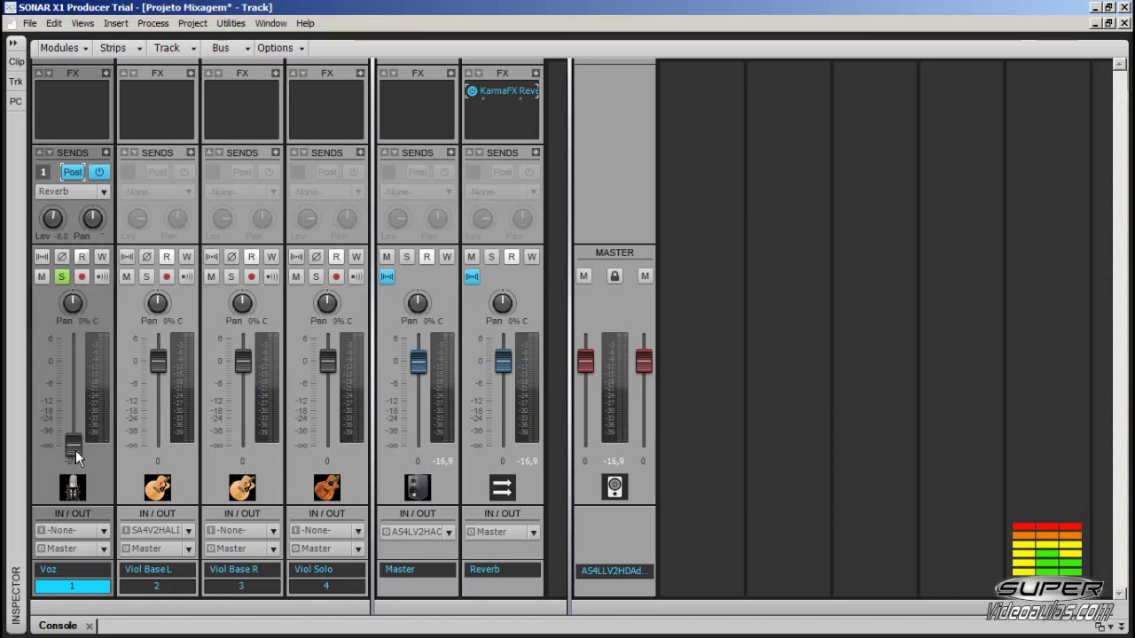
# Play the loop with the Voz send in post-fader mode and raise the Voz fader from -INF to -3.5.
pyautogui.moveTo(75, 452)
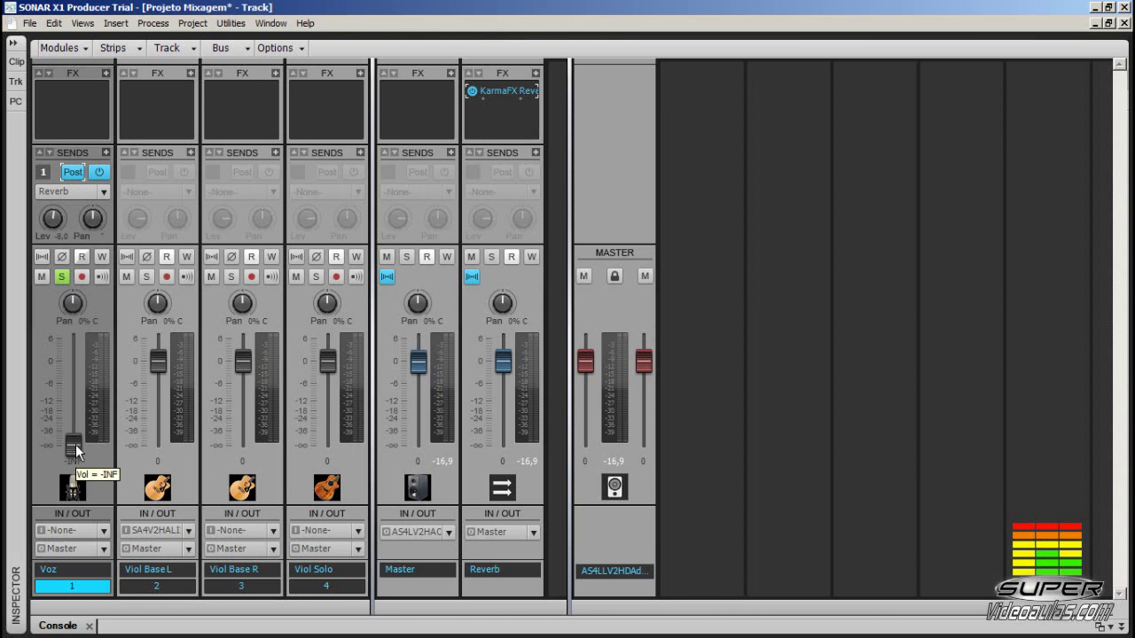
pyautogui.press('space')
pyautogui.press('space')
pyautogui.moveTo(68, 446); pyautogui.dragTo(67, 380)
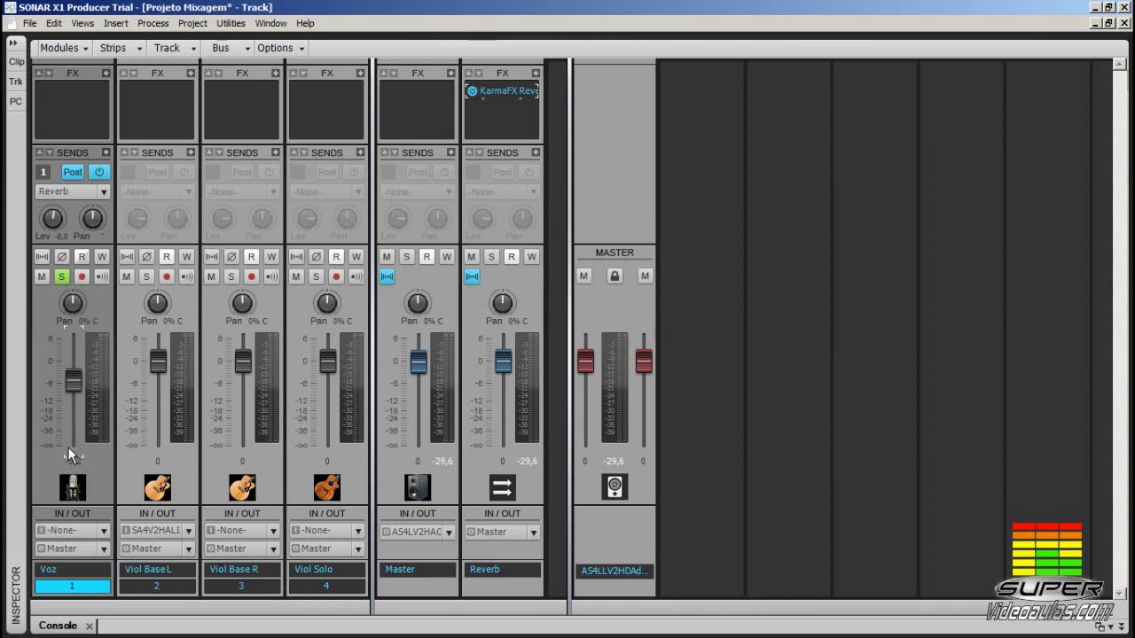
pyautogui.press('space')
pyautogui.moveTo(74, 381)
pyautogui.mouseDown()
pyautogui.moveTo(74, 436)
pyautogui.moveTo(74, 348)
pyautogui.moveTo(73, 374)
pyautogui.mouseUp()
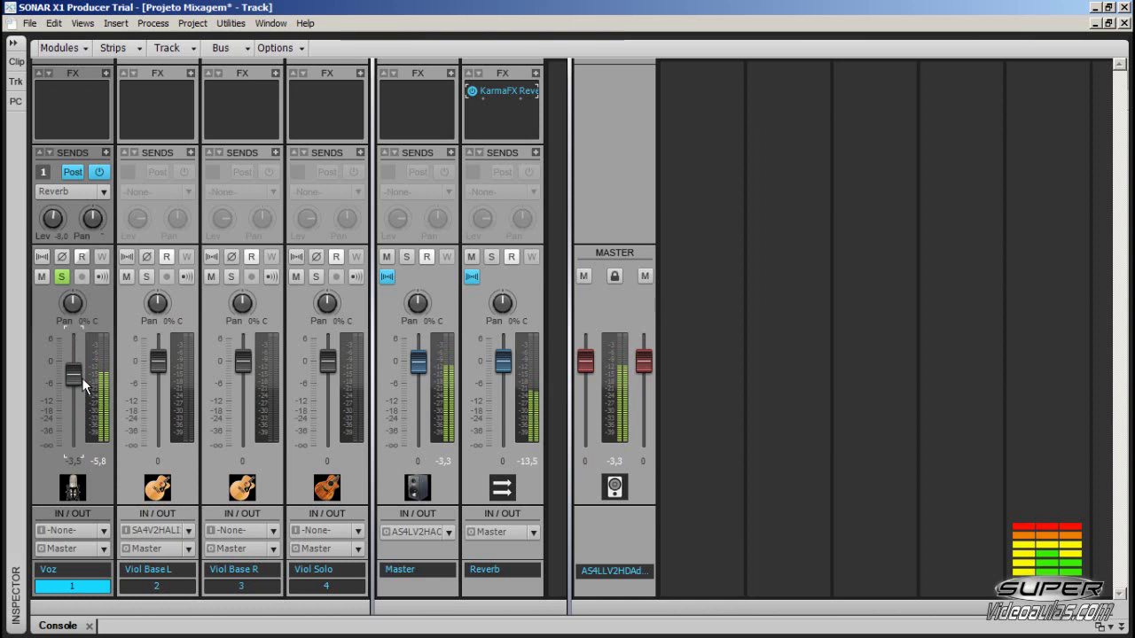
pyautogui.press('space')
# Add a send to the Reverb bus on the Viol Base L, Viol Base R and Viol Solo tracks.
pyautogui.click(189, 154)
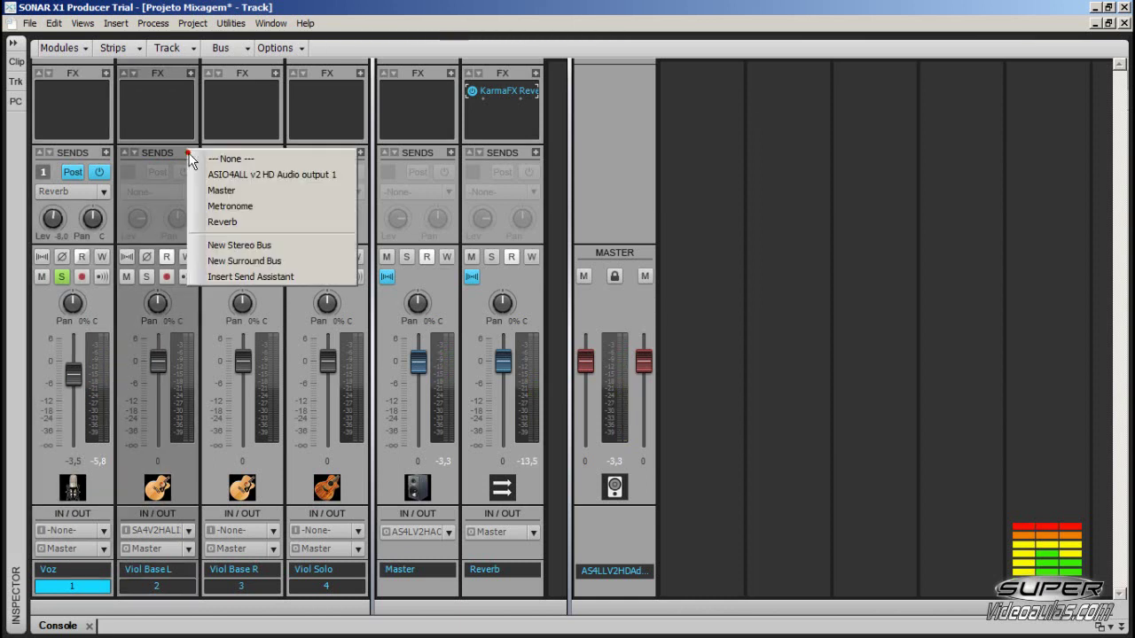
pyautogui.click(229, 223)
pyautogui.click(275, 154)
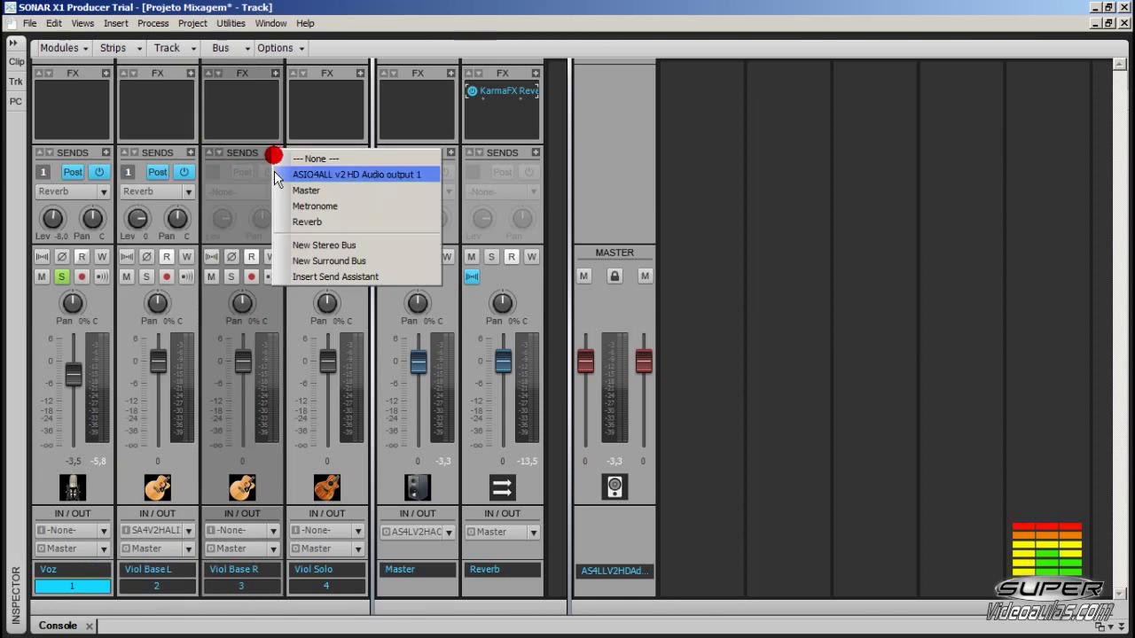
pyautogui.click(308, 223)
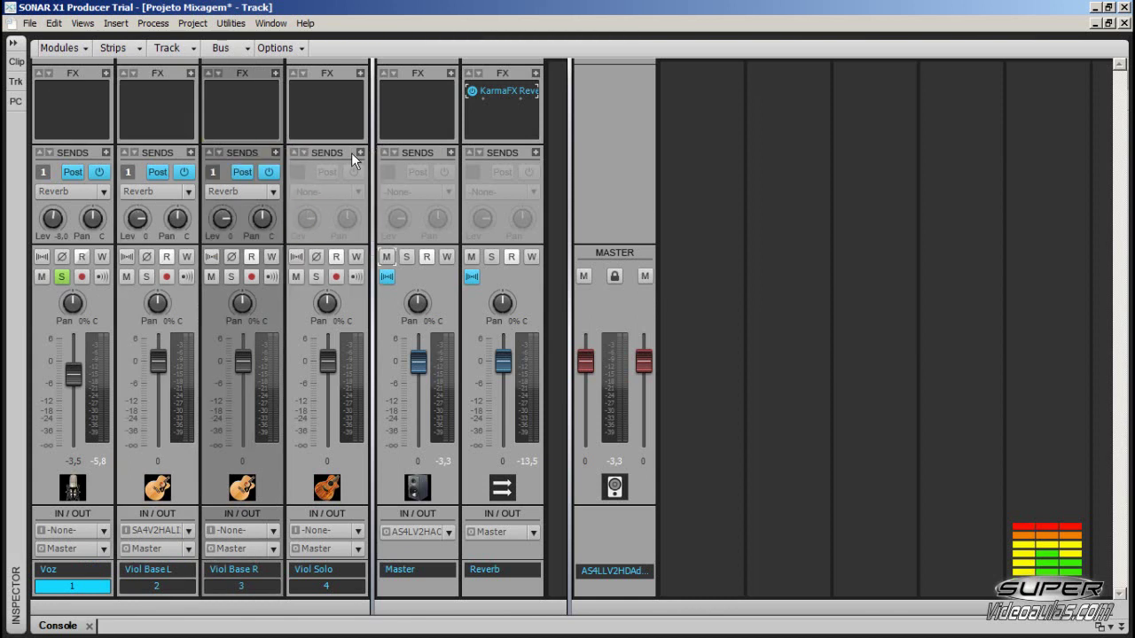
pyautogui.click(359, 153)
pyautogui.click(394, 222)
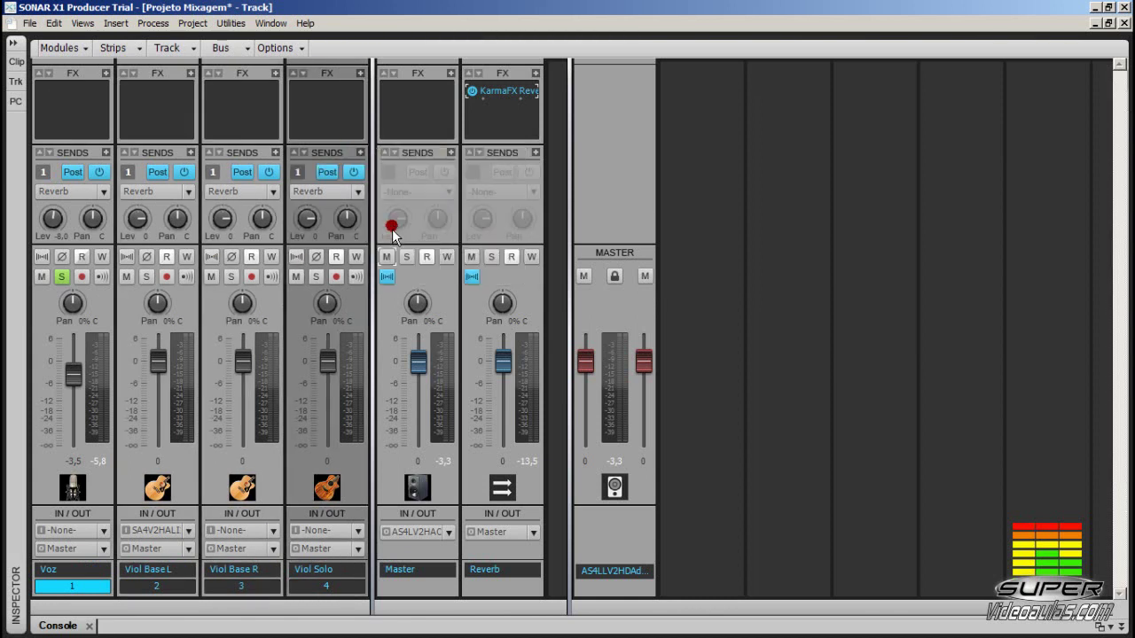
# Play the loop with Voz unsoloed and set the faders to -0.8 for Voz, -4.4 for Viol Base L, -4.7 for Viol Base R and -2.8 for Viol Solo.
pyautogui.press('space')
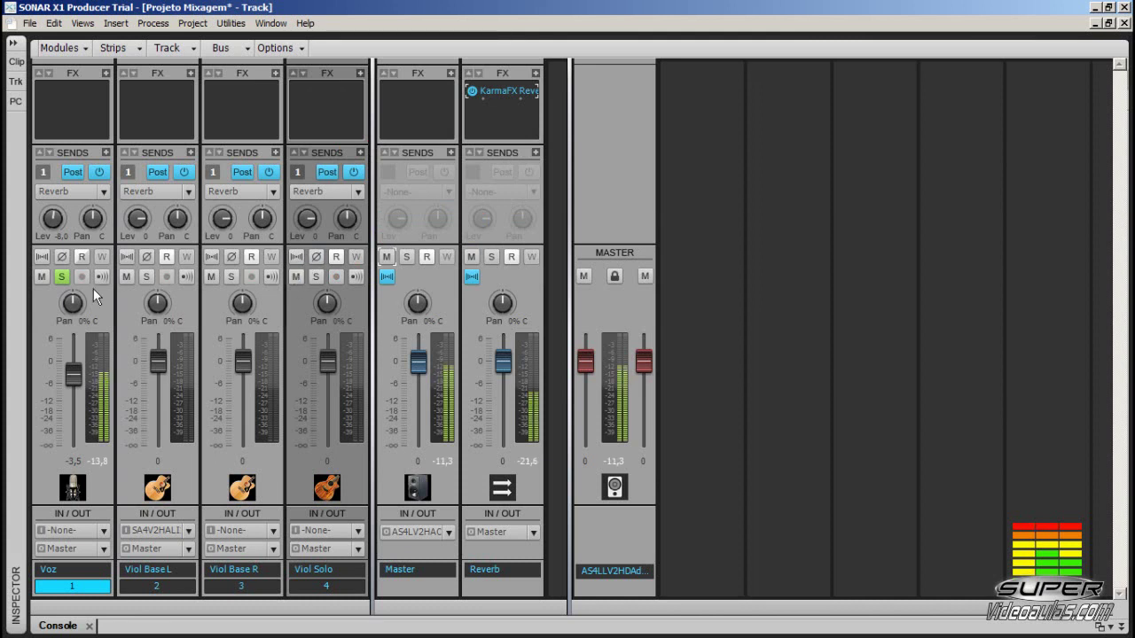
pyautogui.click(61, 279)
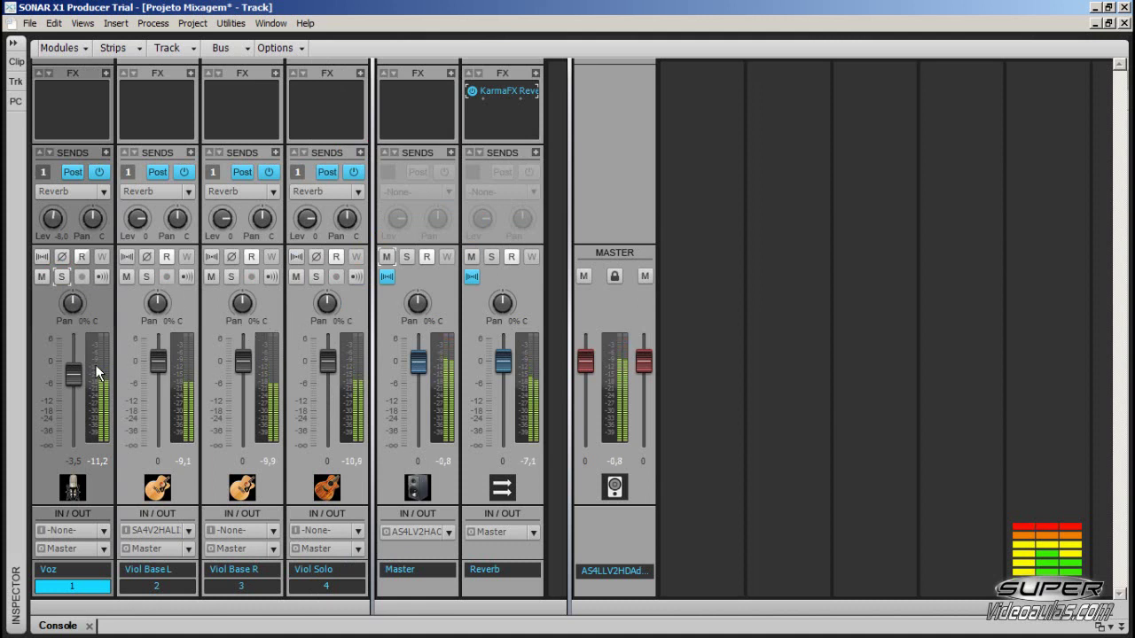
pyautogui.moveTo(74, 374); pyautogui.dragTo(73, 364)
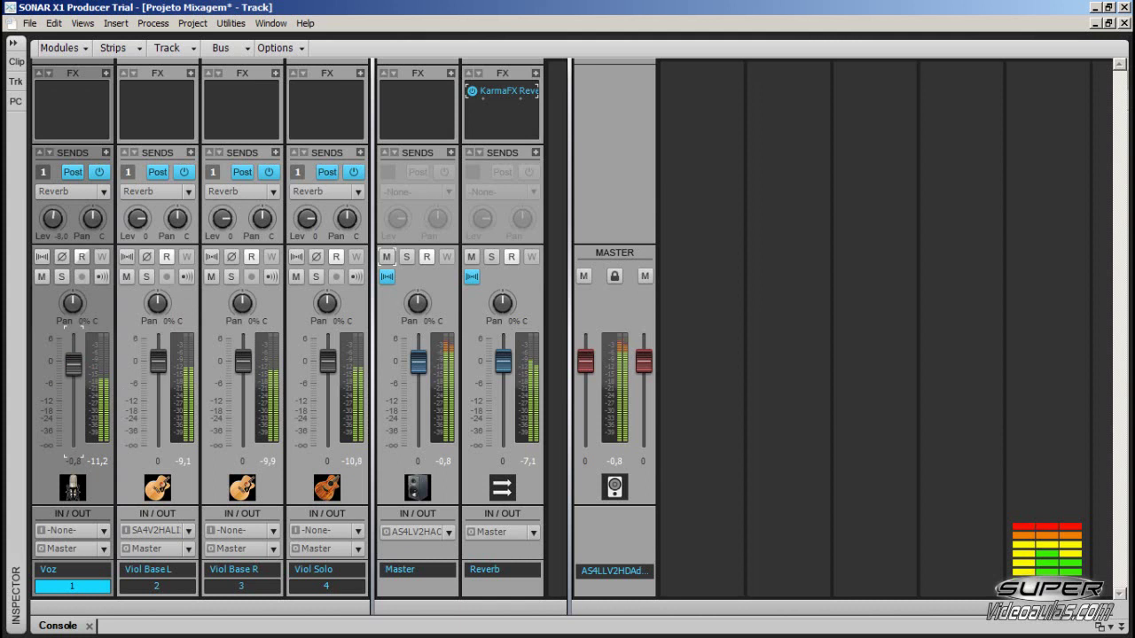
pyautogui.moveTo(158, 361); pyautogui.dragTo(158, 378)
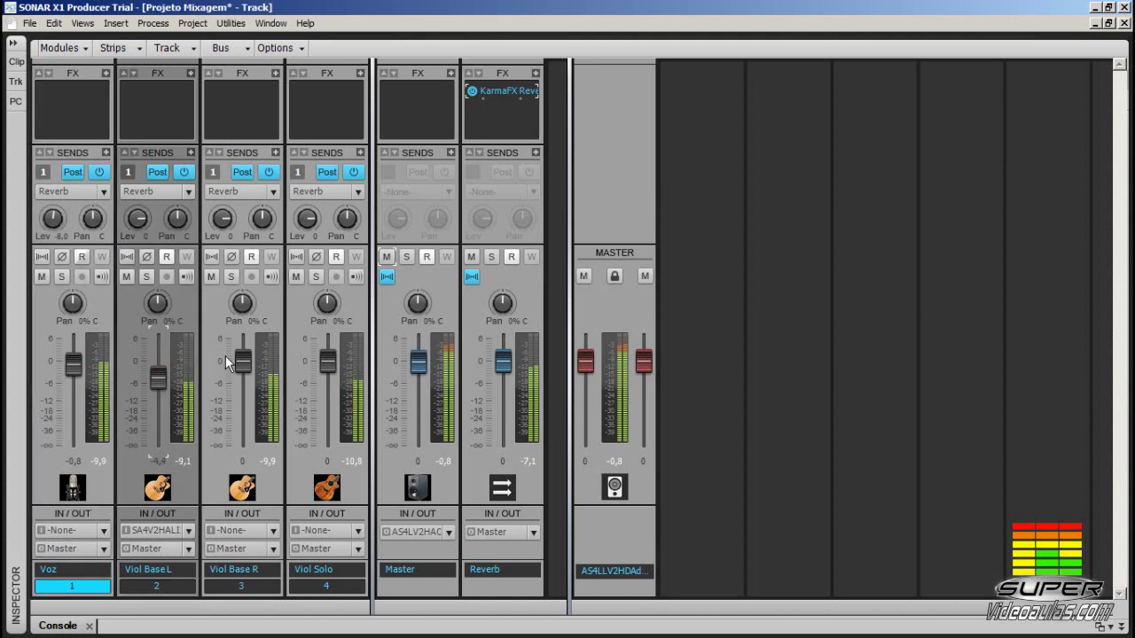
pyautogui.moveTo(243, 361); pyautogui.dragTo(243, 379)
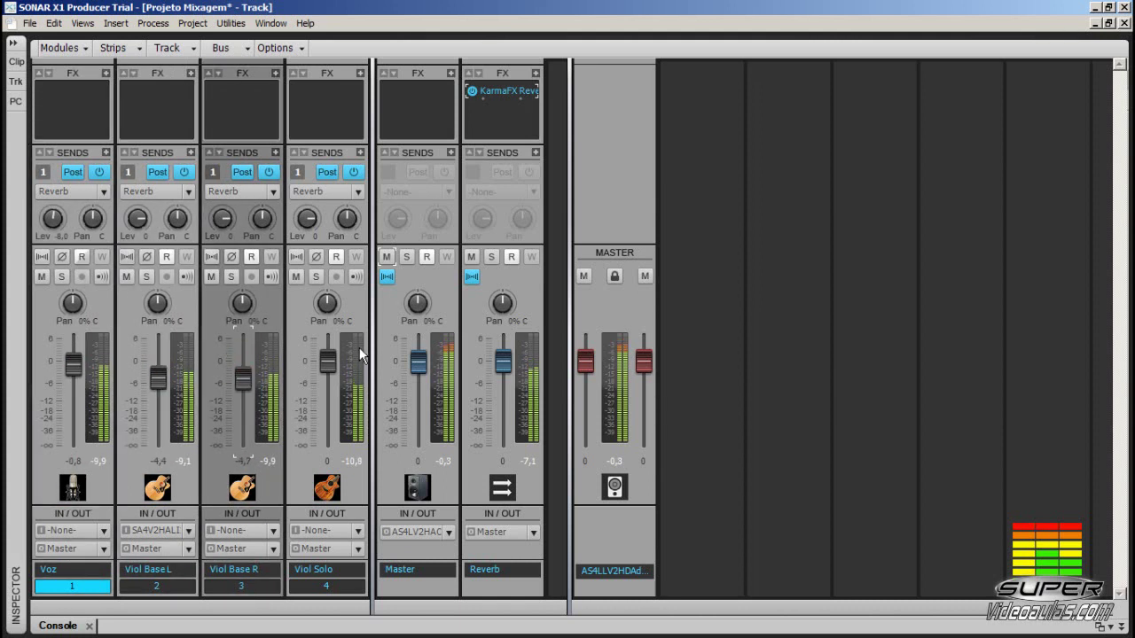
pyautogui.moveTo(328, 362); pyautogui.dragTo(327, 373)
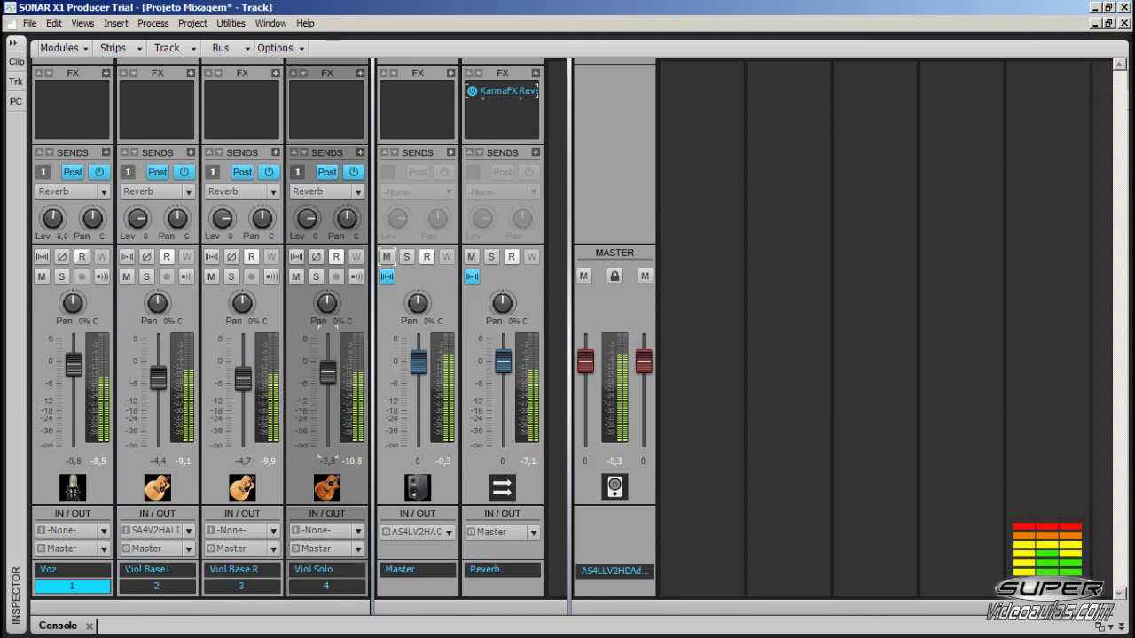
pyautogui.press('space')
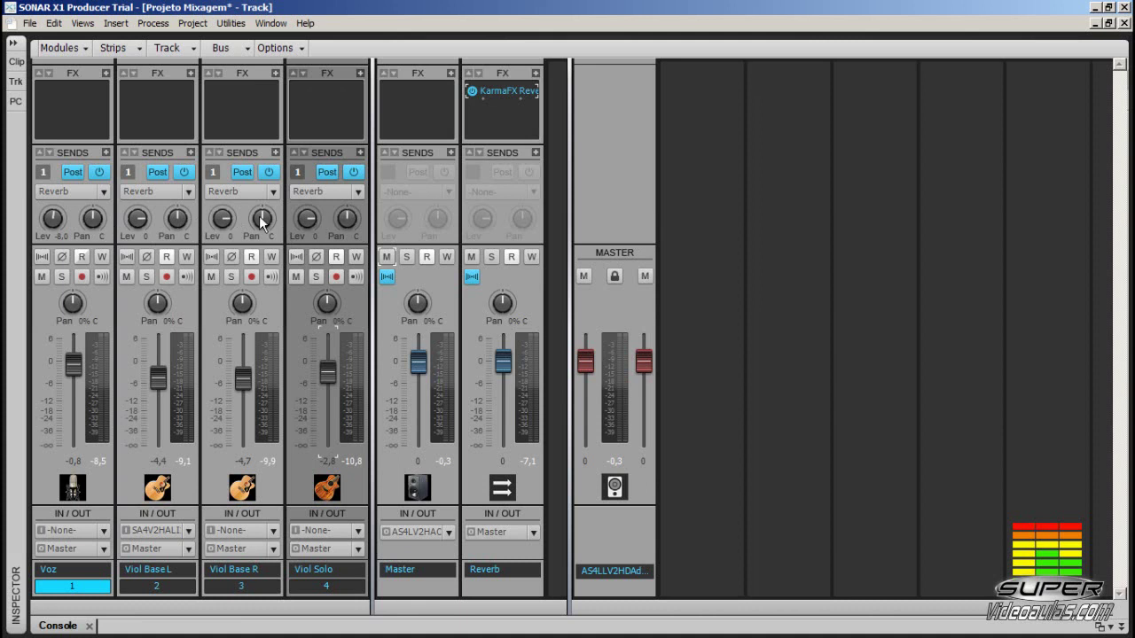
# Mute and unmute the Reverb bus during playback to compare the full mix with and without reverb.
pyautogui.press('space')
pyautogui.moveTo(265, 230)
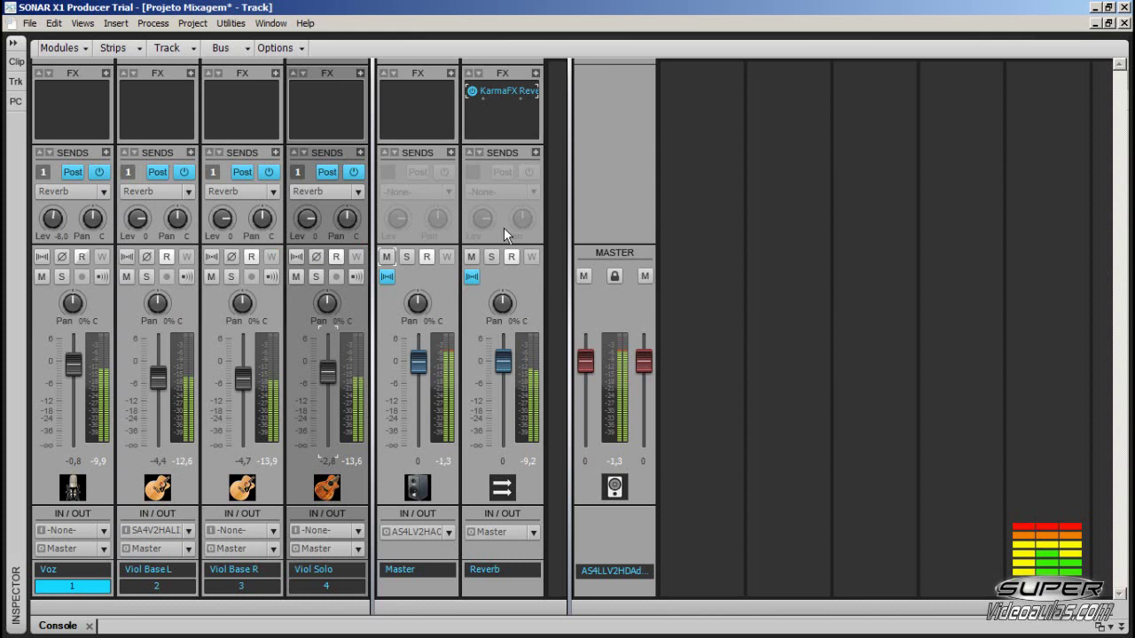
pyautogui.click(472, 257)
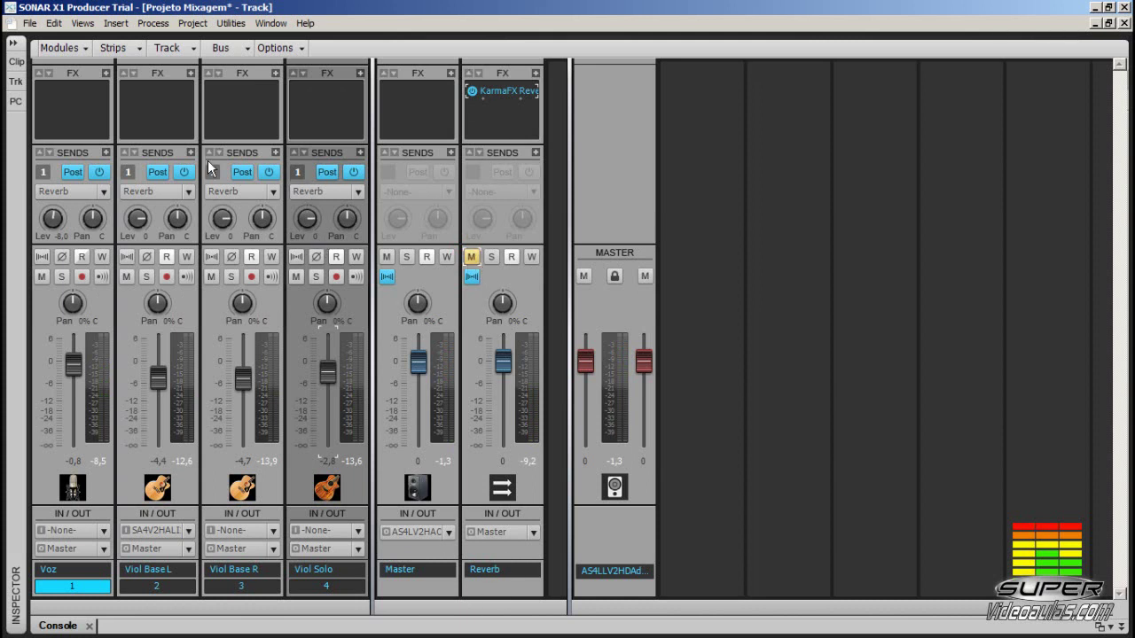
pyautogui.press('space')
pyautogui.click(470, 257)
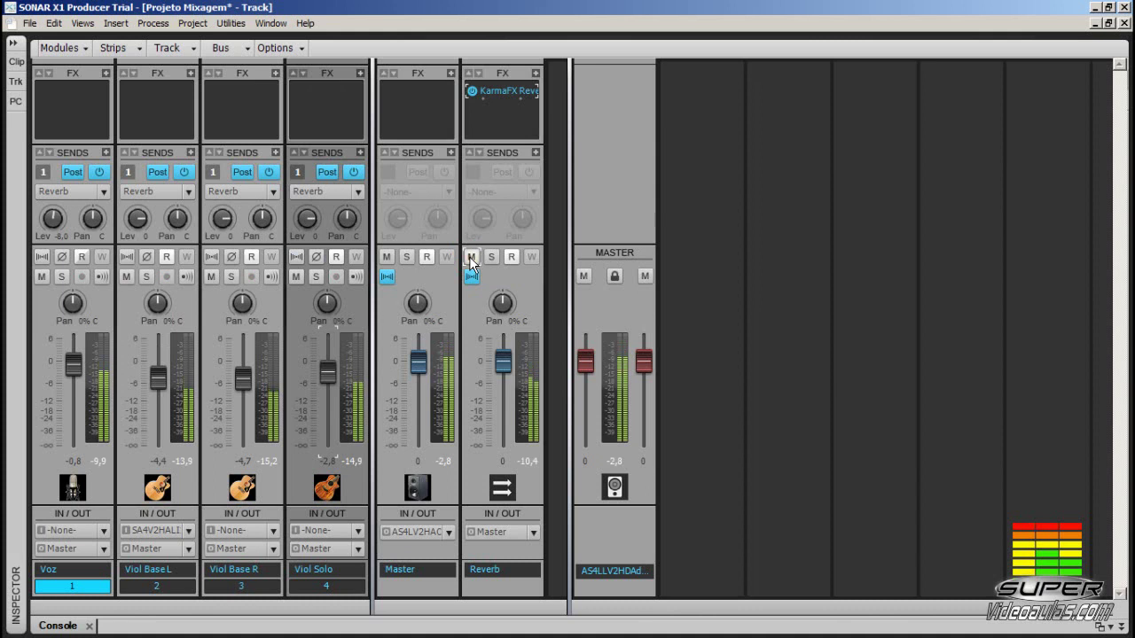
pyautogui.click(470, 257)
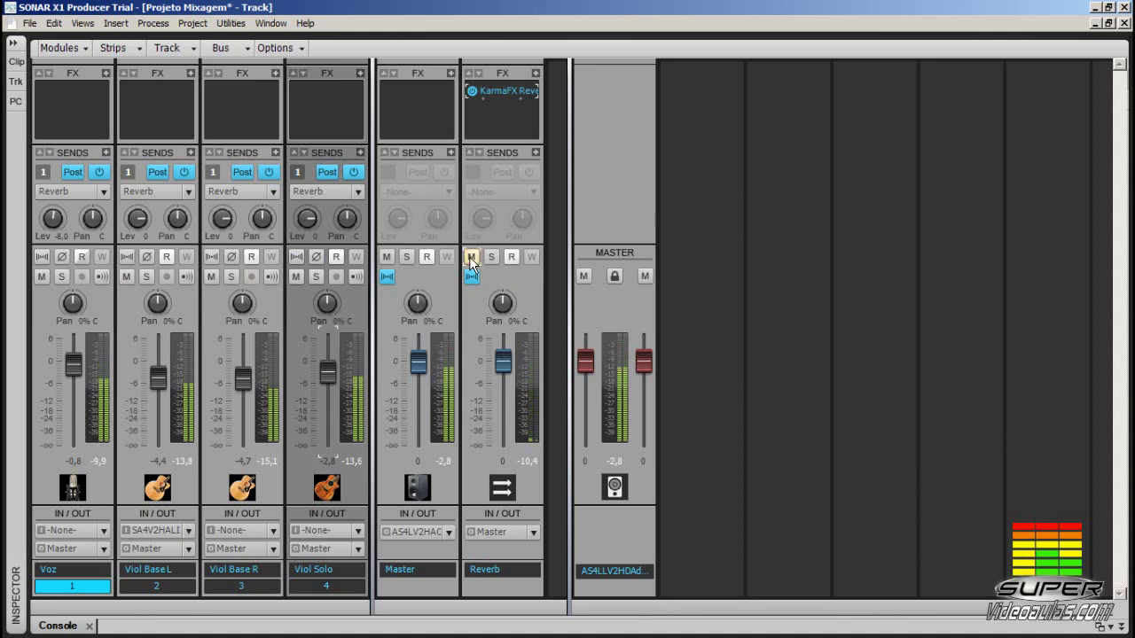
pyautogui.click(471, 257)
# Solo the Reverb bus briefly to hear only the reverb, return to the full mix and stop playback.
pyautogui.click(491, 258)
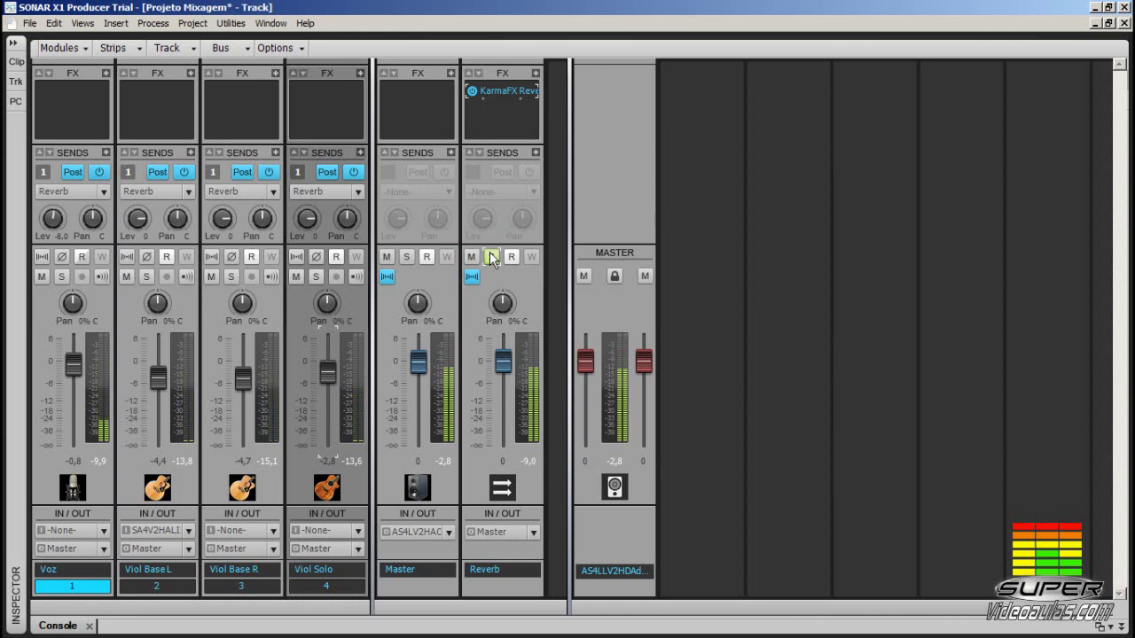
pyautogui.click(491, 257)
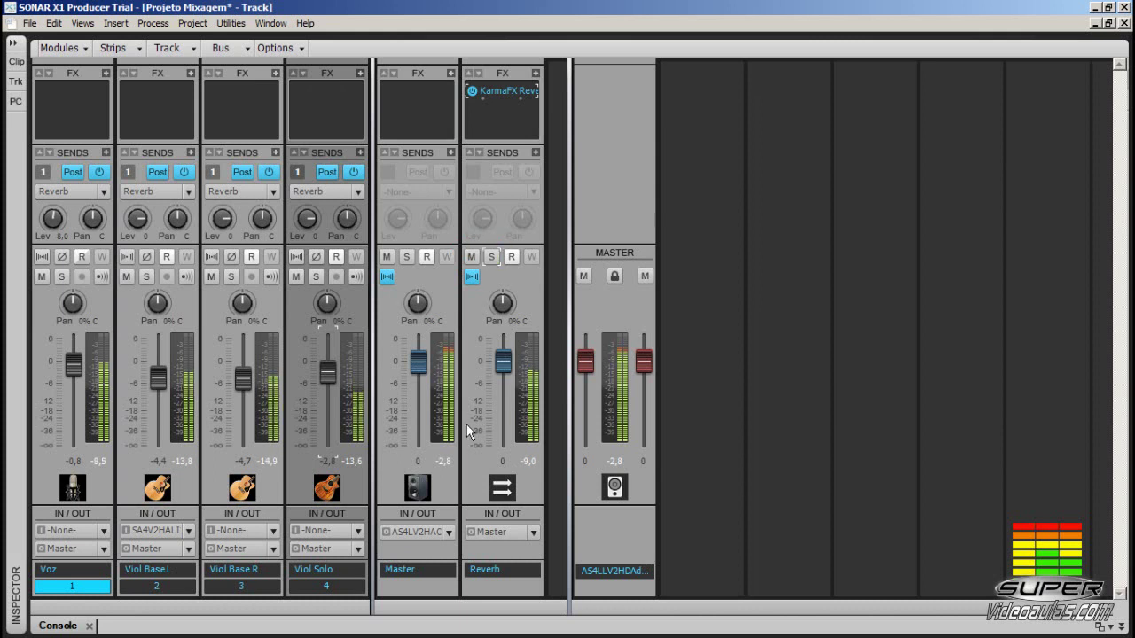
pyautogui.press('space')
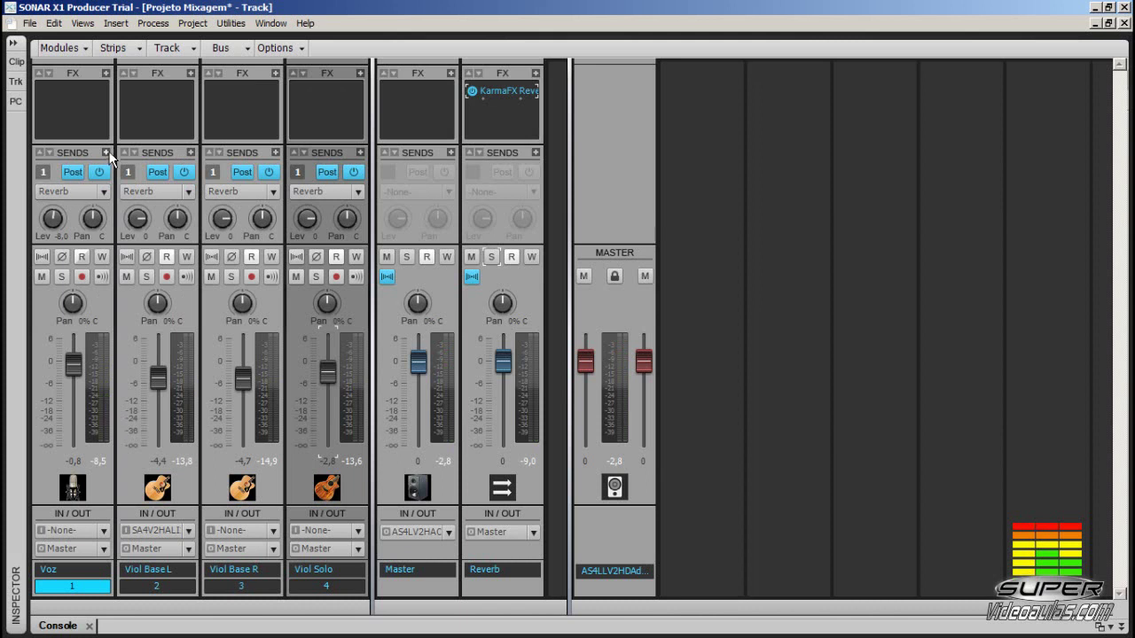
# Widen the console's bus area and insert a new bus next to Reverb.
pyautogui.moveTo(569, 186); pyautogui.dragTo(665, 187)
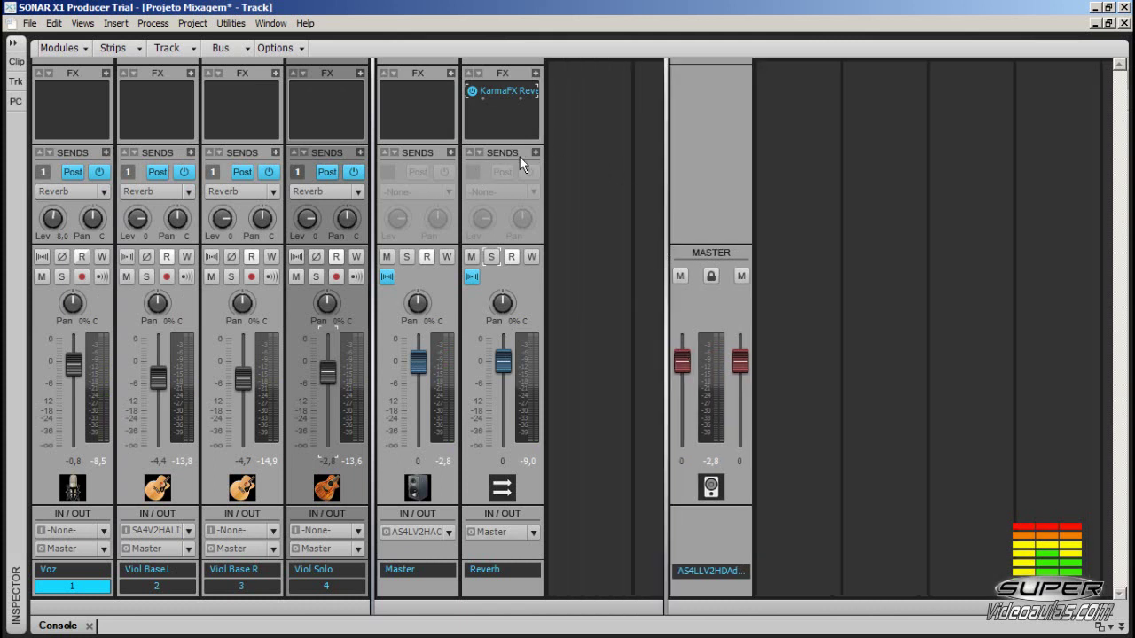
pyautogui.rightClick(574, 163)
pyautogui.click(600, 166)
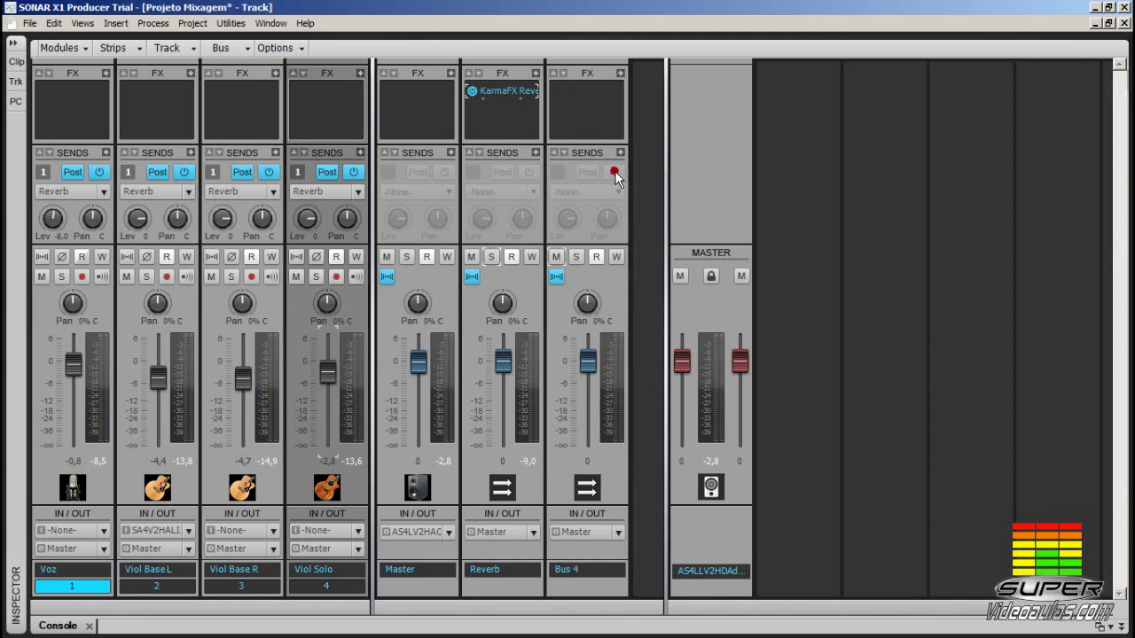
# Insert the KarmaFX Deelay effect on the new bus and close its plug-in window.
pyautogui.rightClick(563, 92)
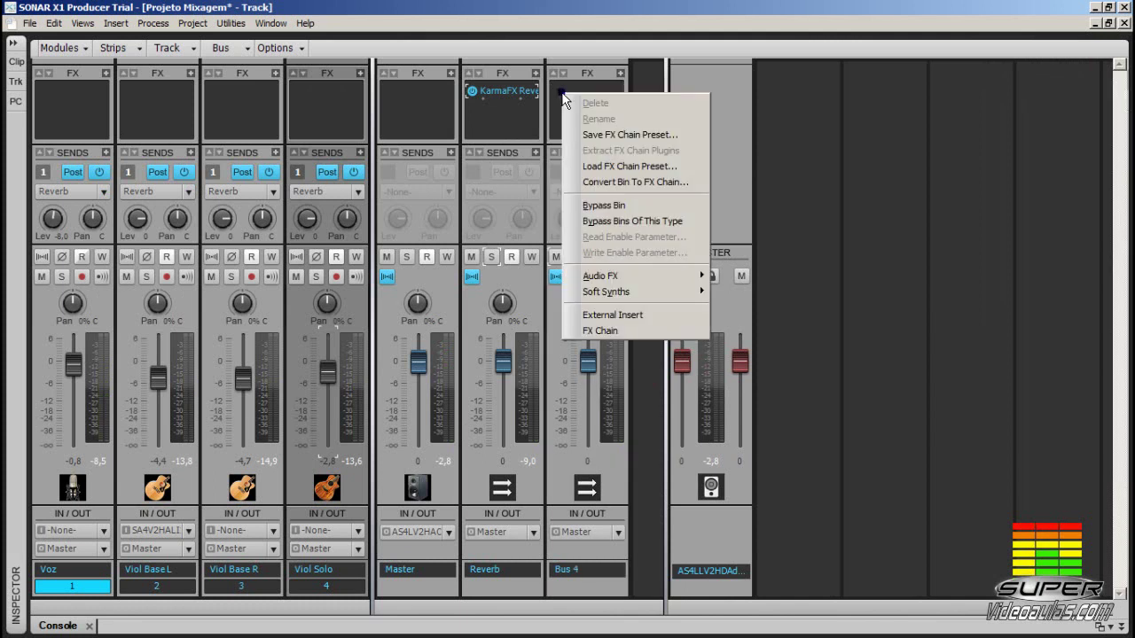
pyautogui.moveTo(612, 277)
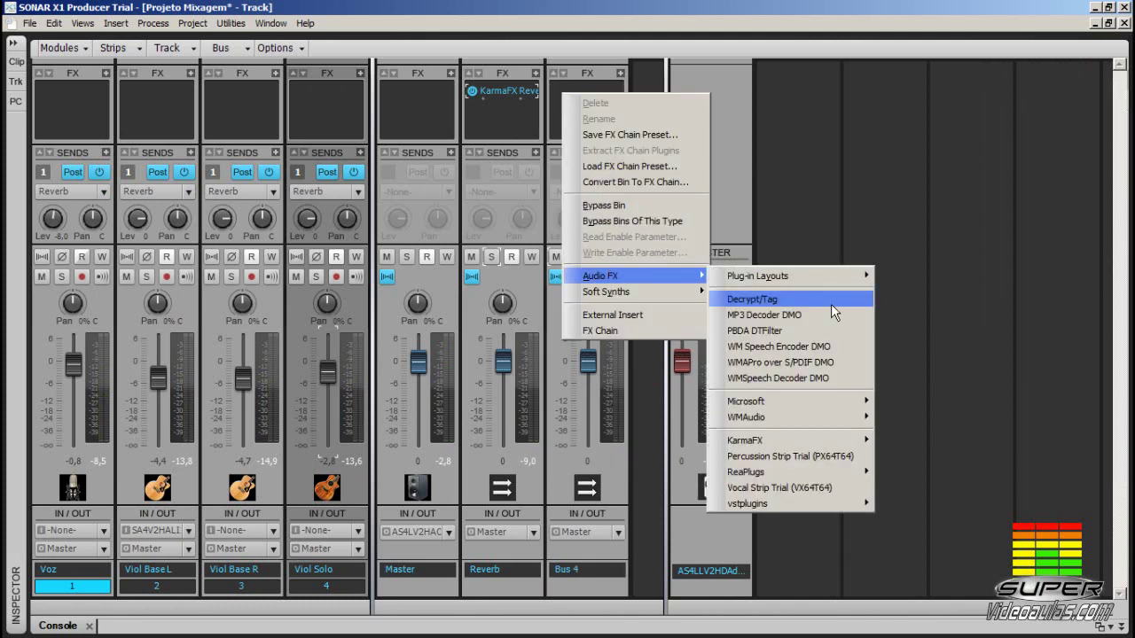
pyautogui.moveTo(829, 439)
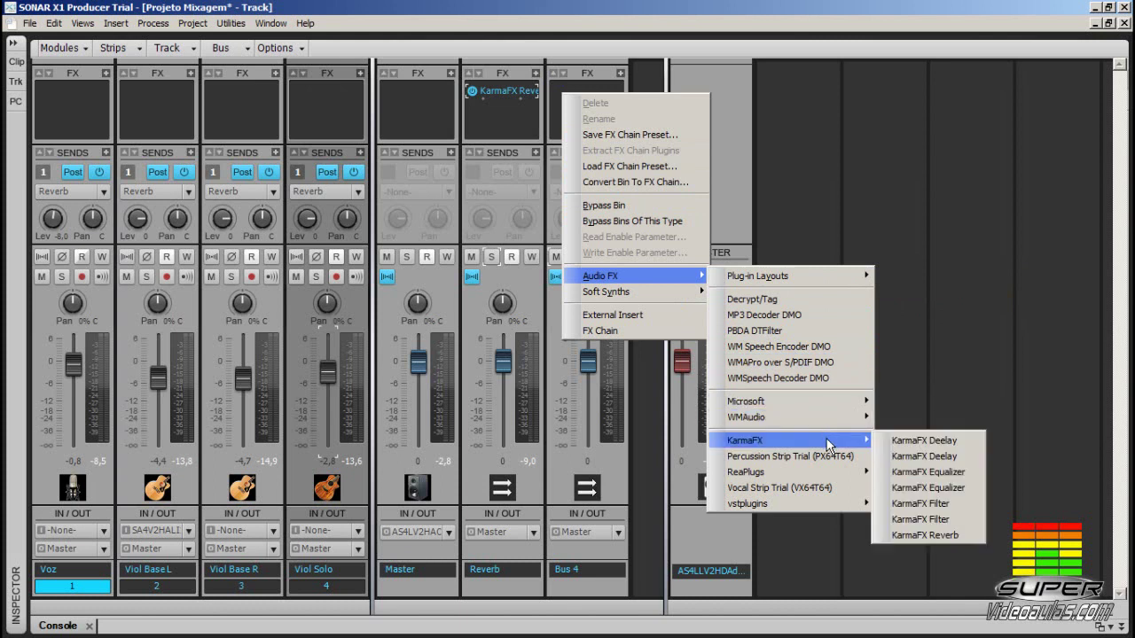
pyautogui.click(898, 441)
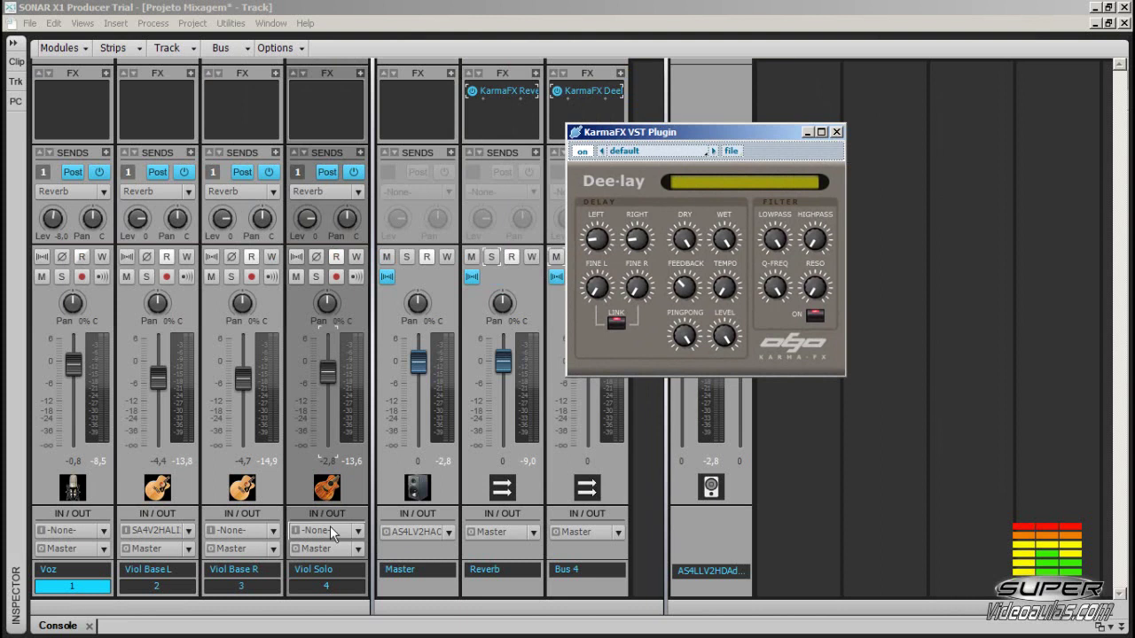
pyautogui.click(836, 132)
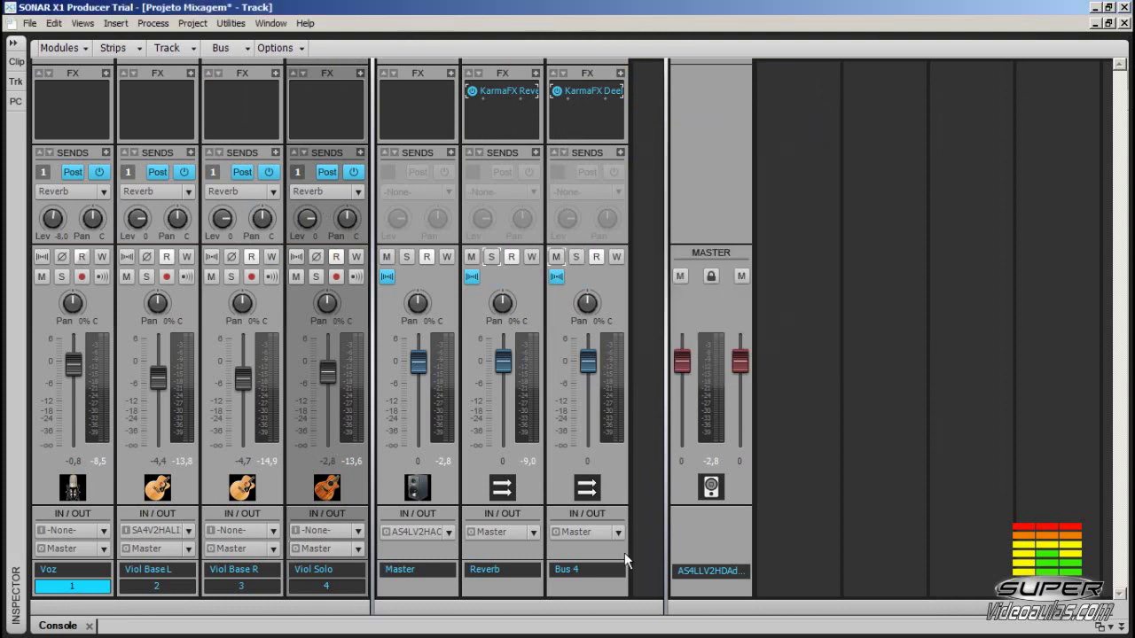
# Rename the new bus as Delay.
pyautogui.doubleClick(592, 569)
pyautogui.press('BackSpace')
pyautogui.write('Delay')
# Add a Delay send to Viol Solo and, with that track soloed during playback, lower the send level to about -15.3.
pyautogui.click(360, 153)
pyautogui.click(395, 234)
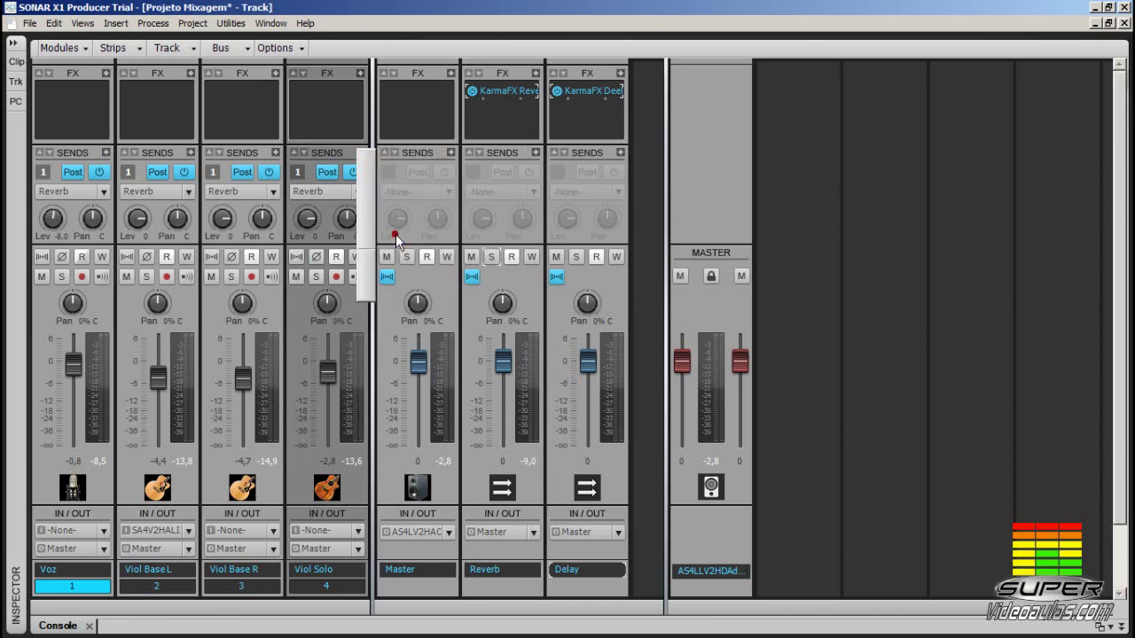
pyautogui.click(303, 153)
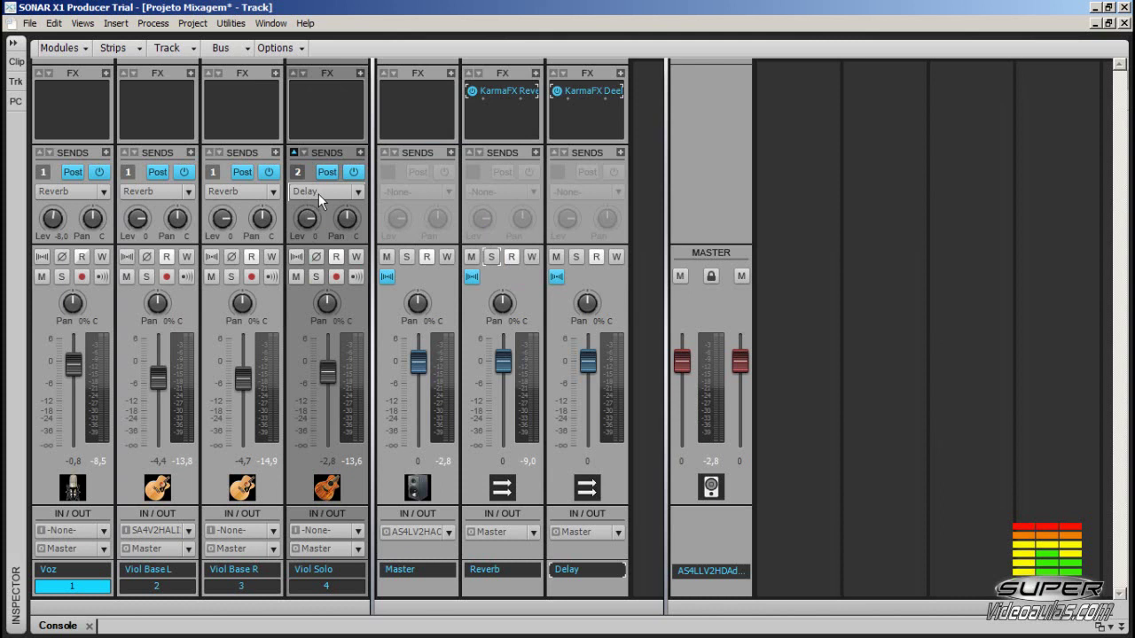
pyautogui.click(312, 276)
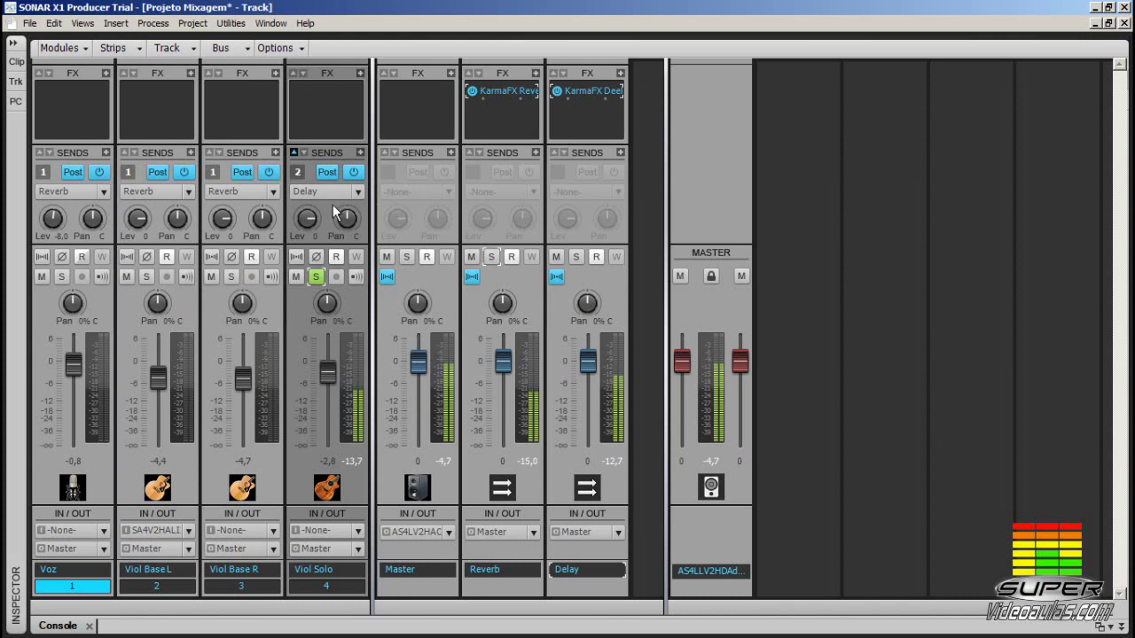
pyautogui.moveTo(305, 220)
pyautogui.mouseDown()
pyautogui.moveTo(306, 235)
pyautogui.moveTo(306, 221)
pyautogui.mouseUp()
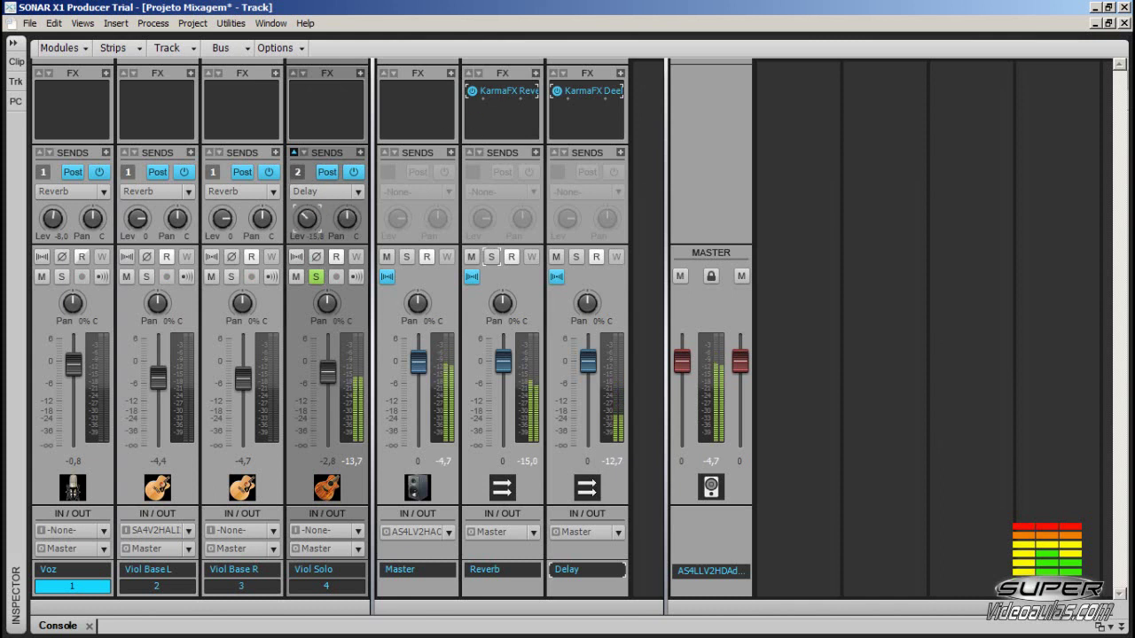
# Load the anti pong preset in the Delay bus's Deelay plug-in and raise the Viol Solo Delay send to about -13.9.
pyautogui.doubleClick(591, 90)
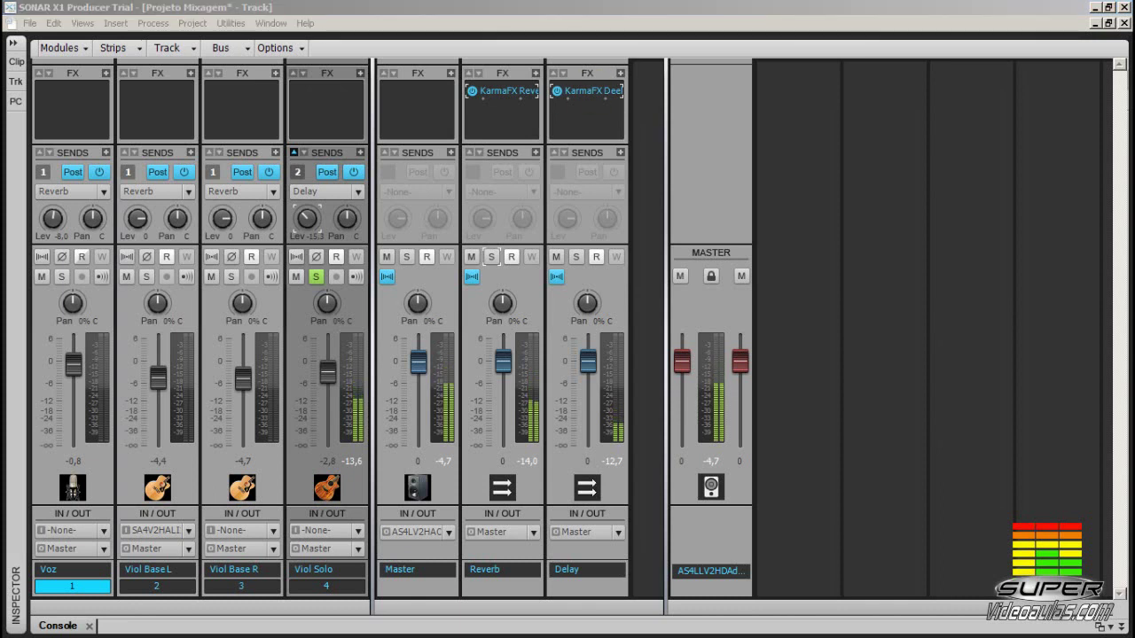
pyautogui.moveTo(652, 86); pyautogui.dragTo(598, 87)
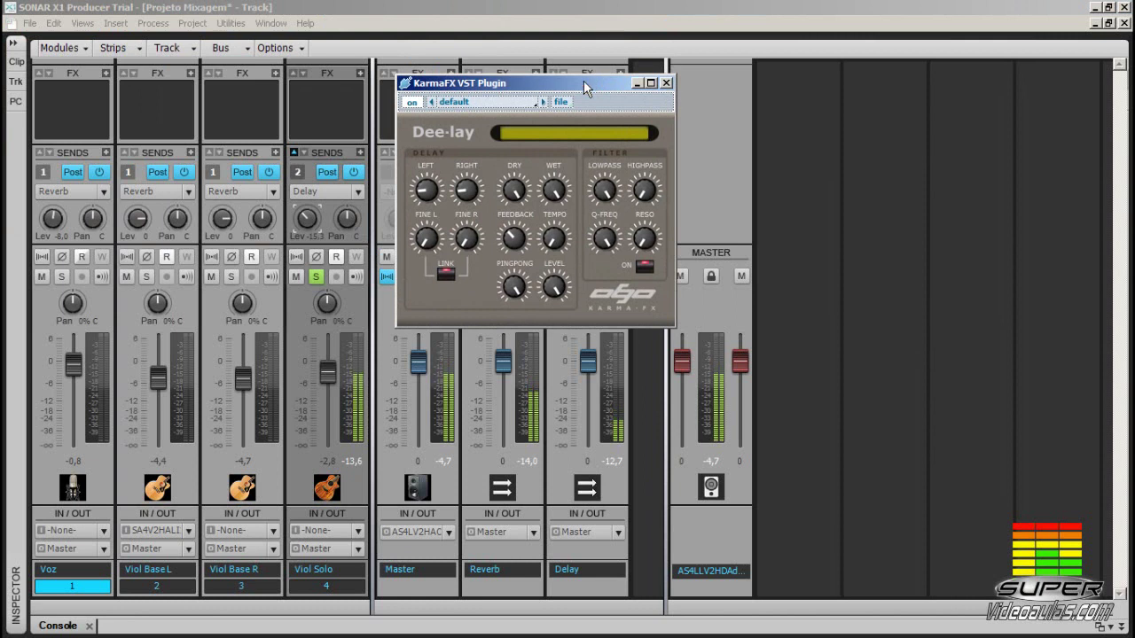
pyautogui.click(542, 103)
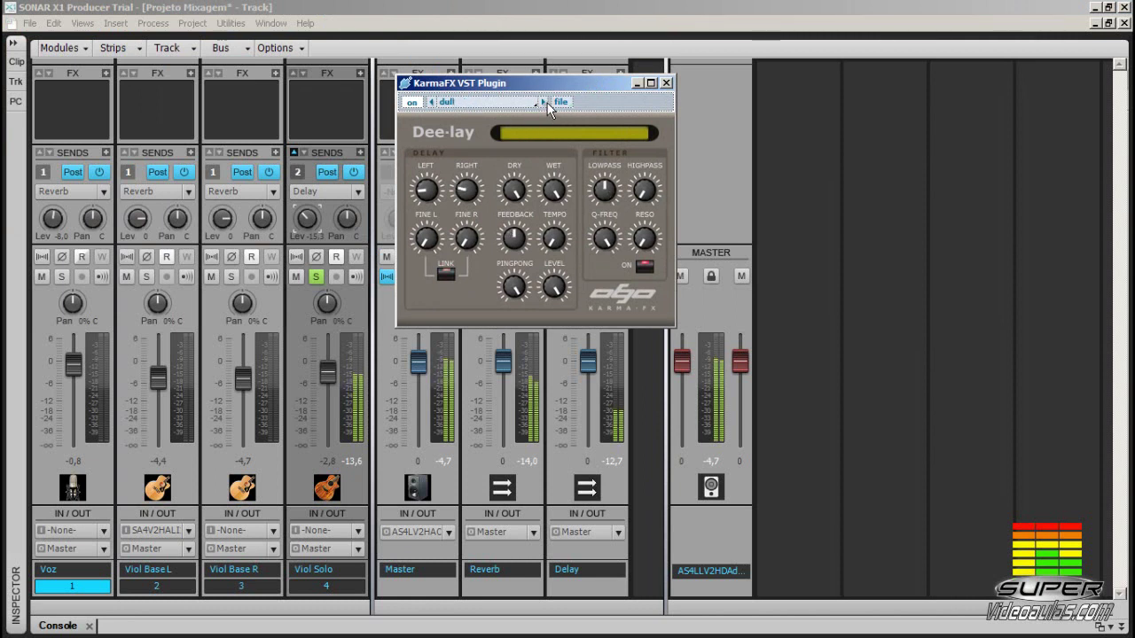
pyautogui.click(543, 103)
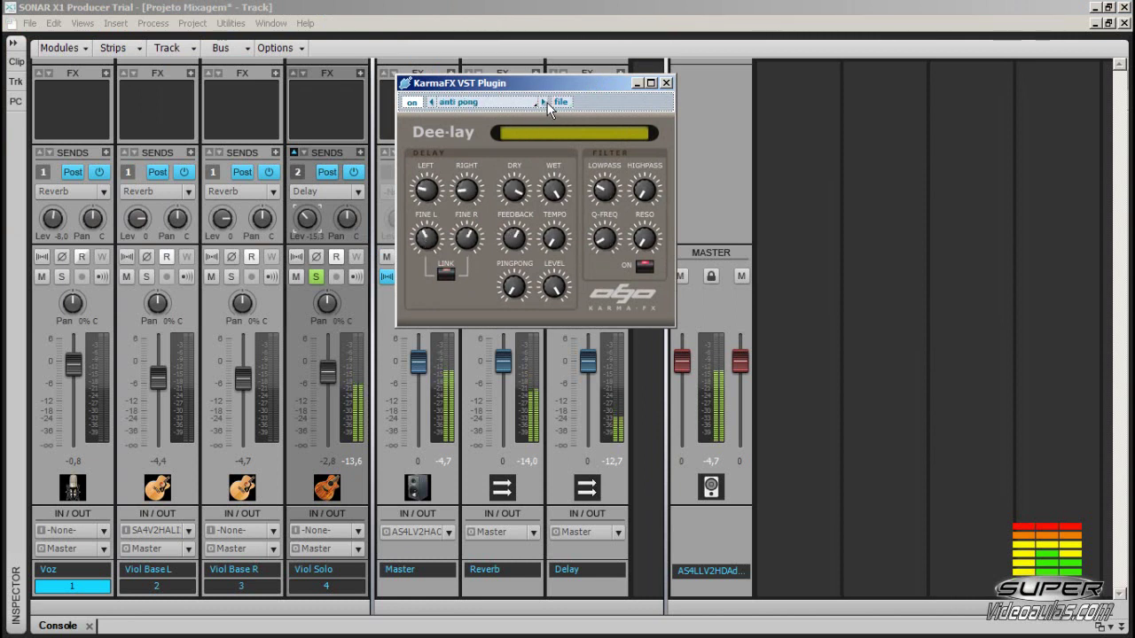
pyautogui.moveTo(487, 84); pyautogui.dragTo(679, 107)
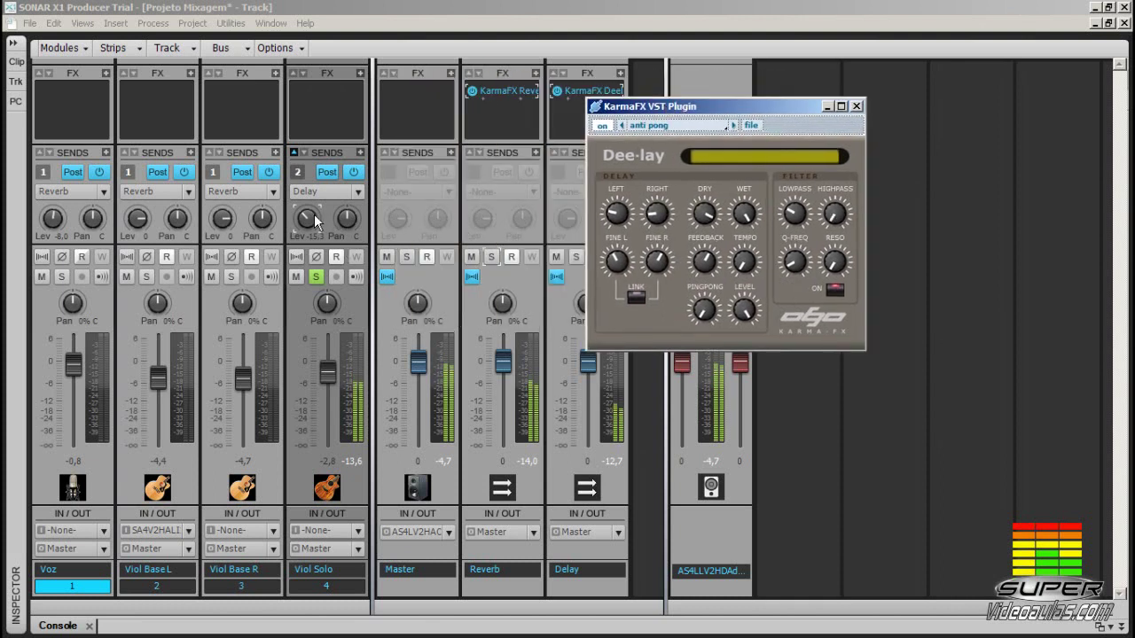
pyautogui.moveTo(308, 219); pyautogui.dragTo(308, 213)
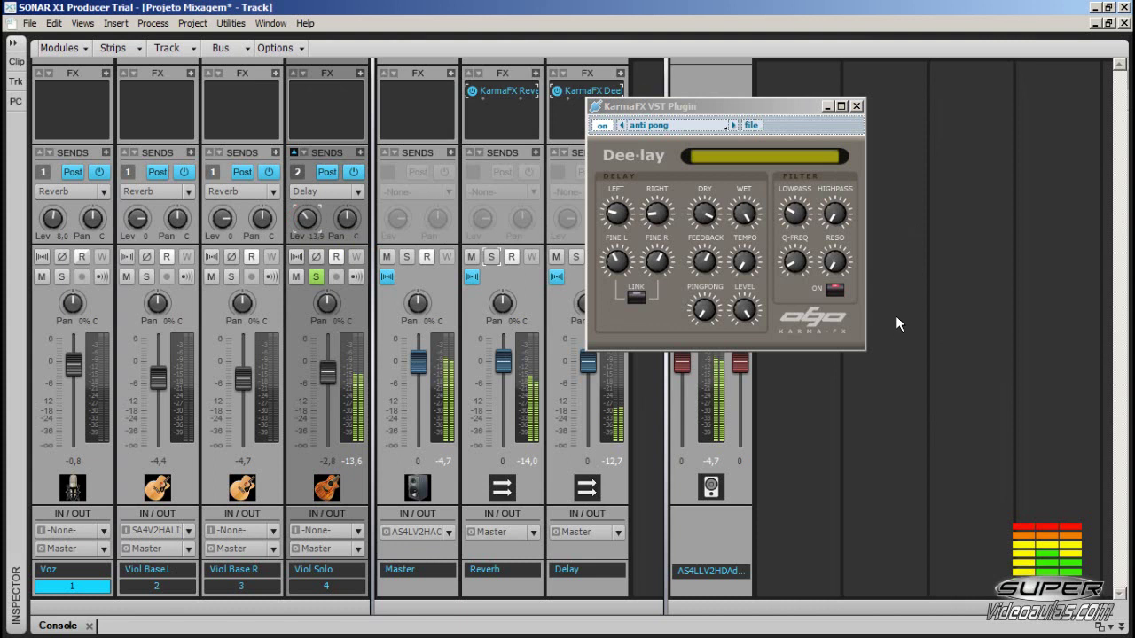
# Close the Deelay plug-in window, review Viol Solo's two sends, then unsolo that track and stop playback after hearing the full mix.
pyautogui.click(857, 107)
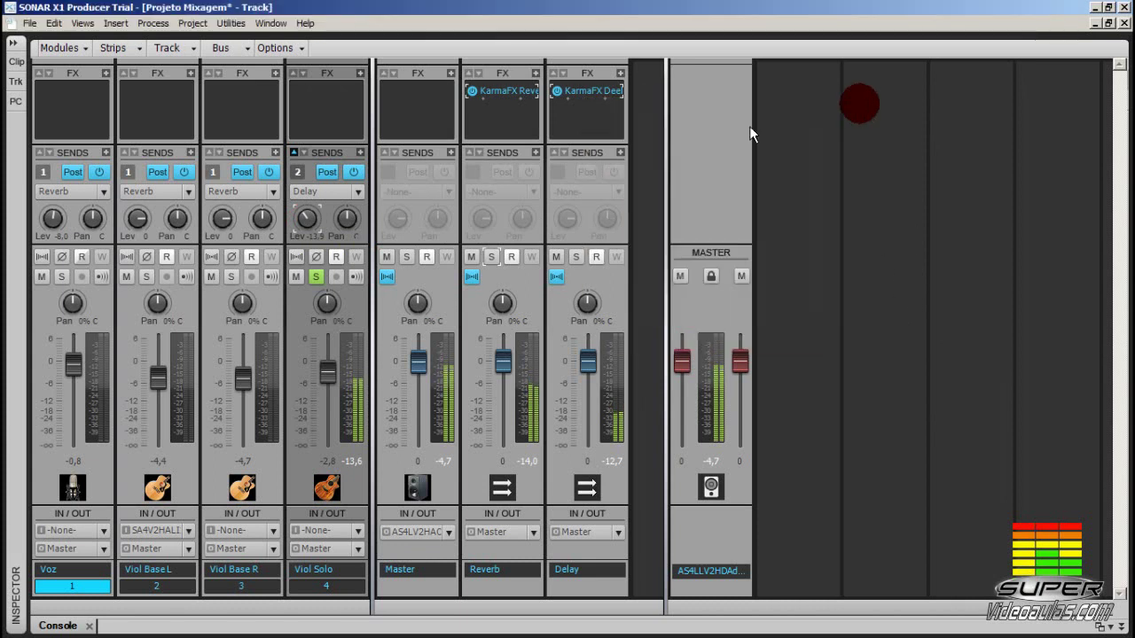
pyautogui.click(295, 151)
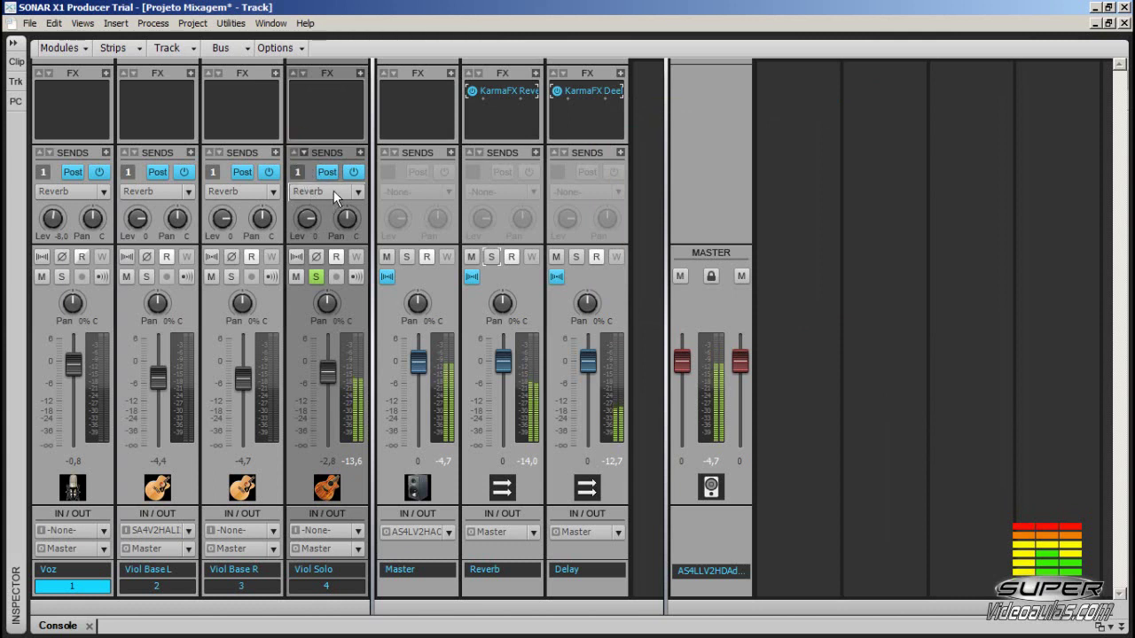
pyautogui.click(304, 153)
pyautogui.click(320, 281)
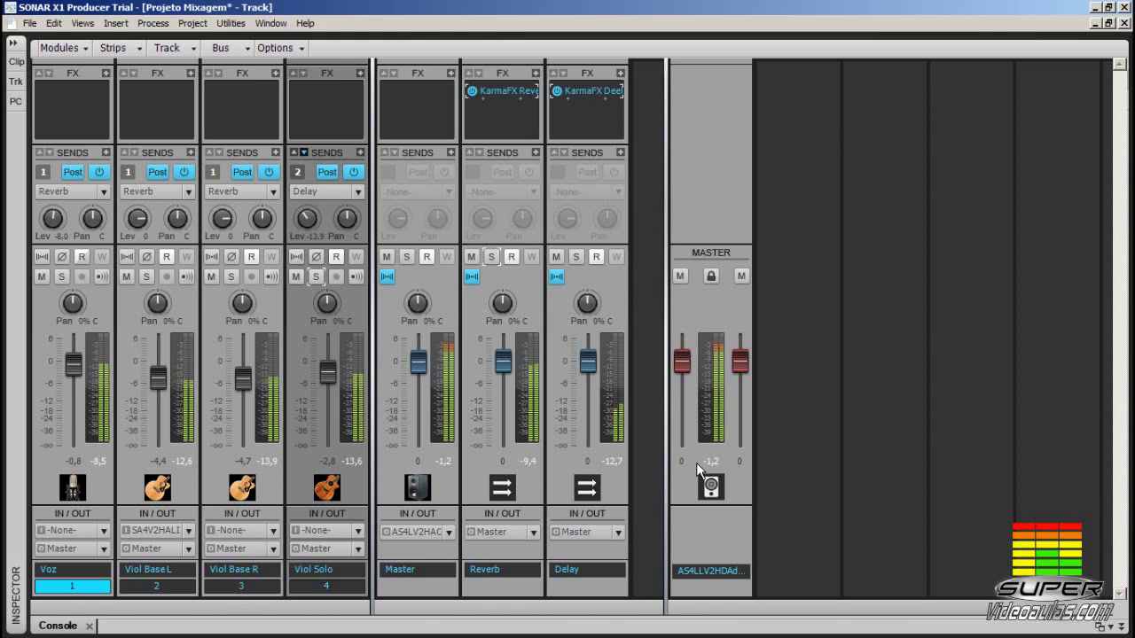
pyautogui.press('space')
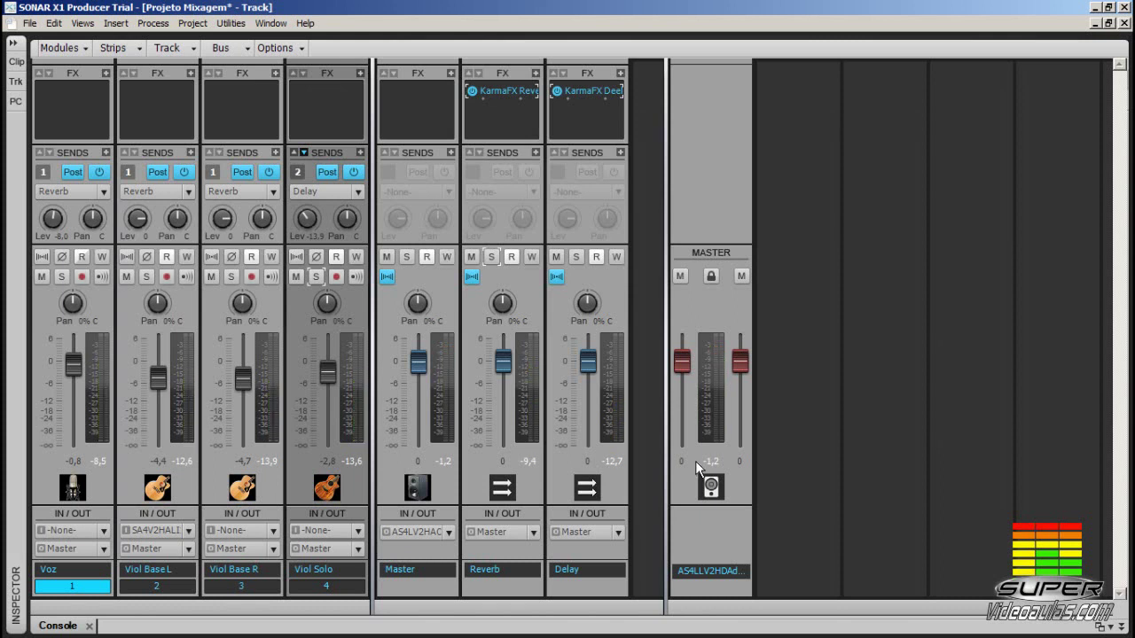
# Delete Viol Solo's Delay send and reassign its remaining send to the Delay bus.
pyautogui.click(358, 192)
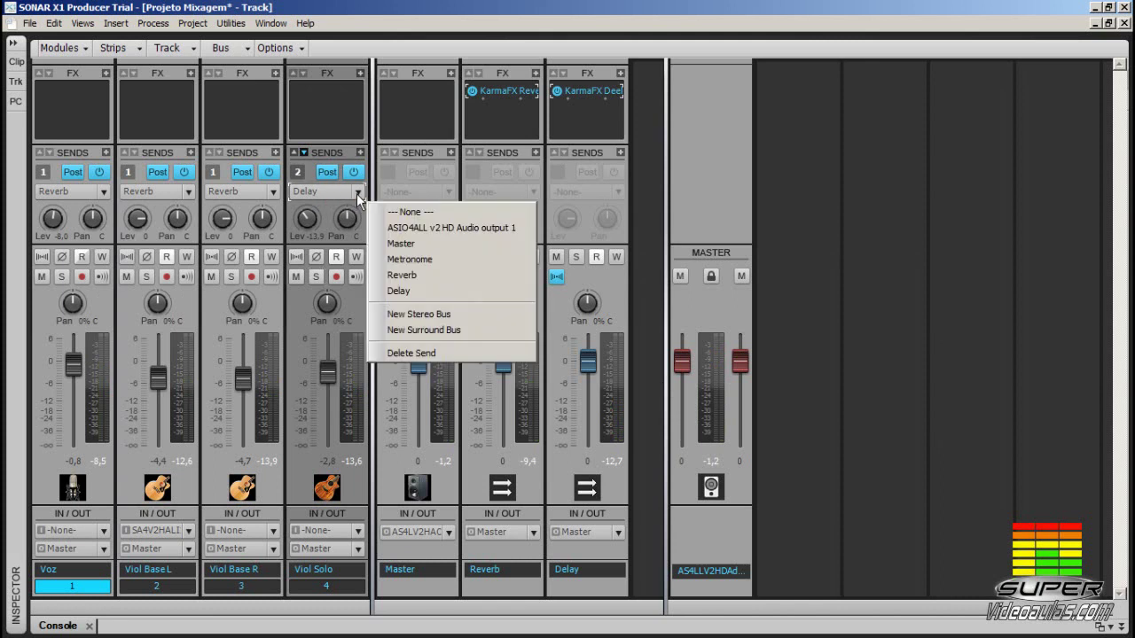
pyautogui.click(398, 352)
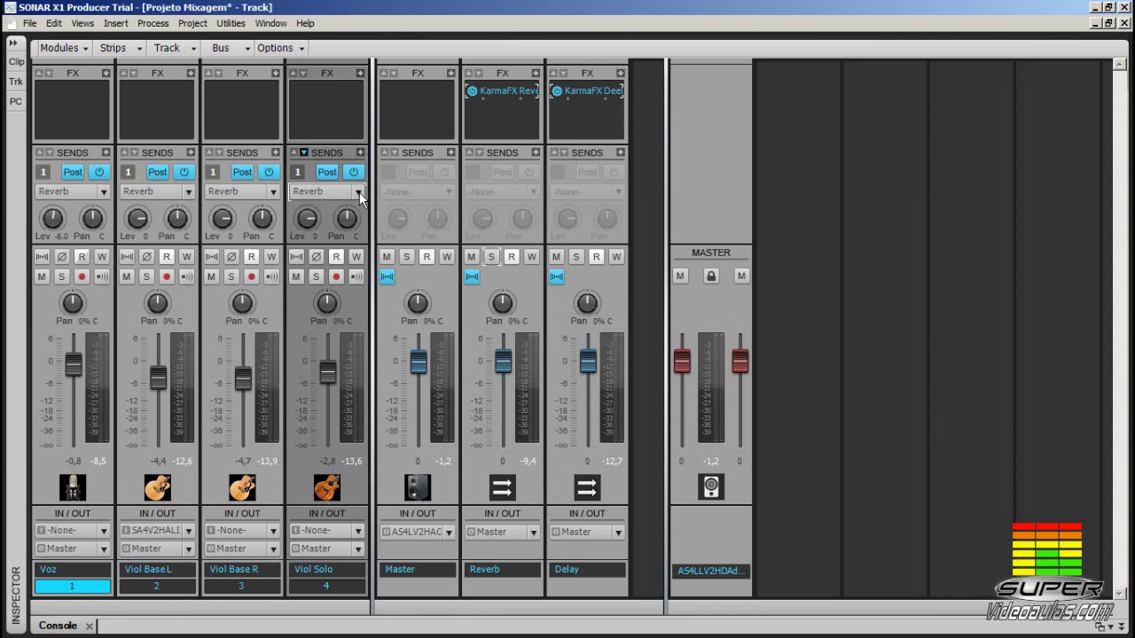
pyautogui.click(359, 192)
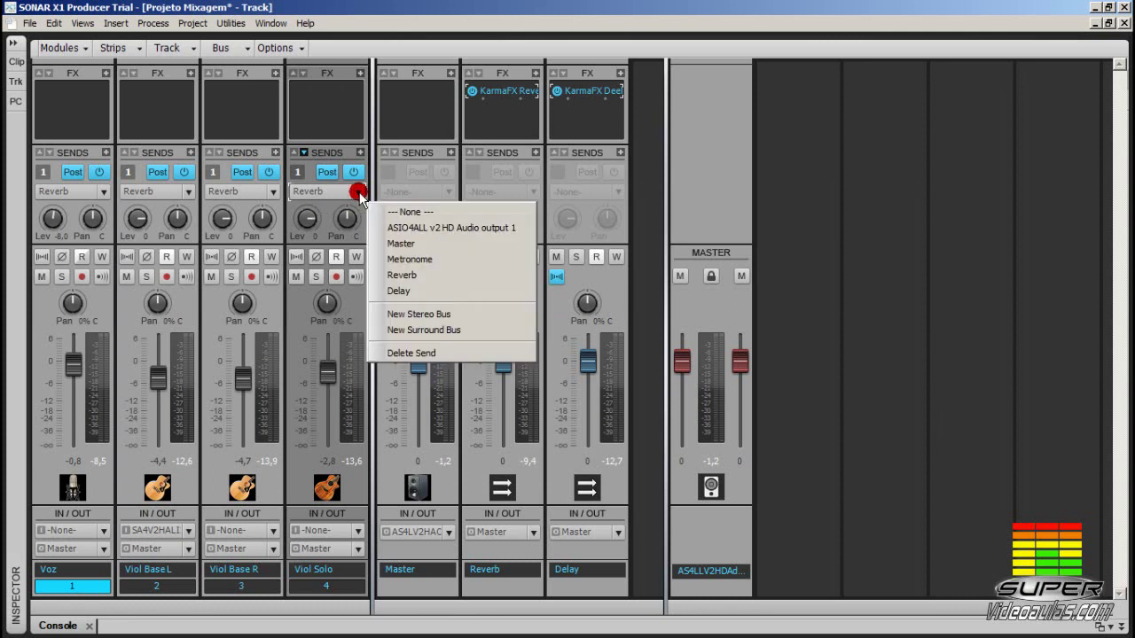
pyautogui.click(401, 291)
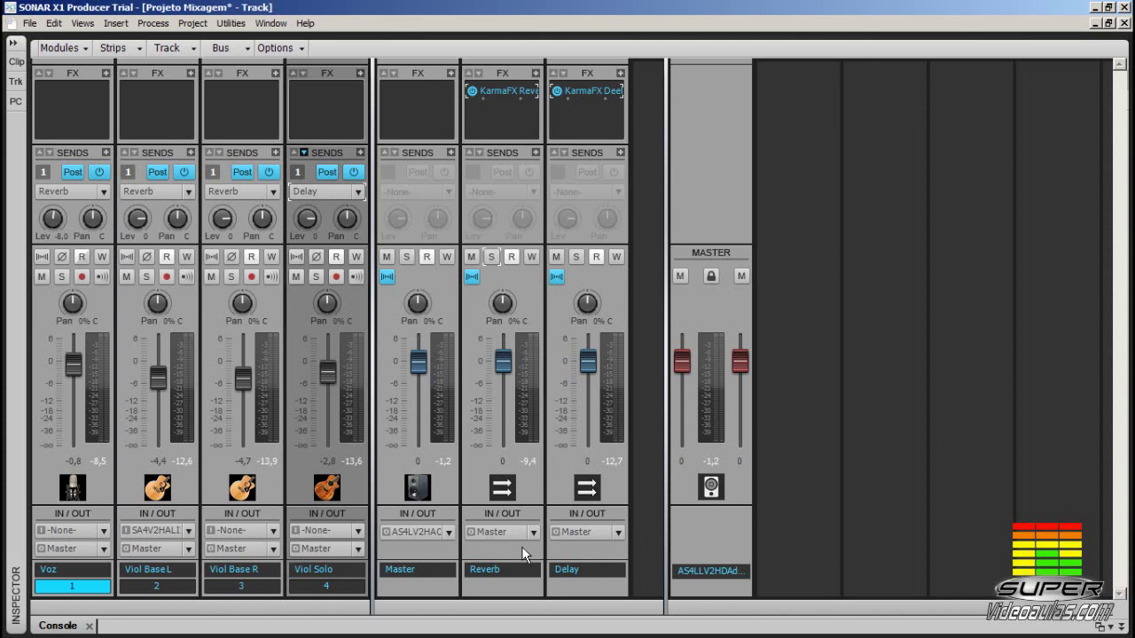
# Undo the edits back to before the Delay bus was created, and delete the Reverb bus.
pyautogui.hotkey('ctrl', 'z')
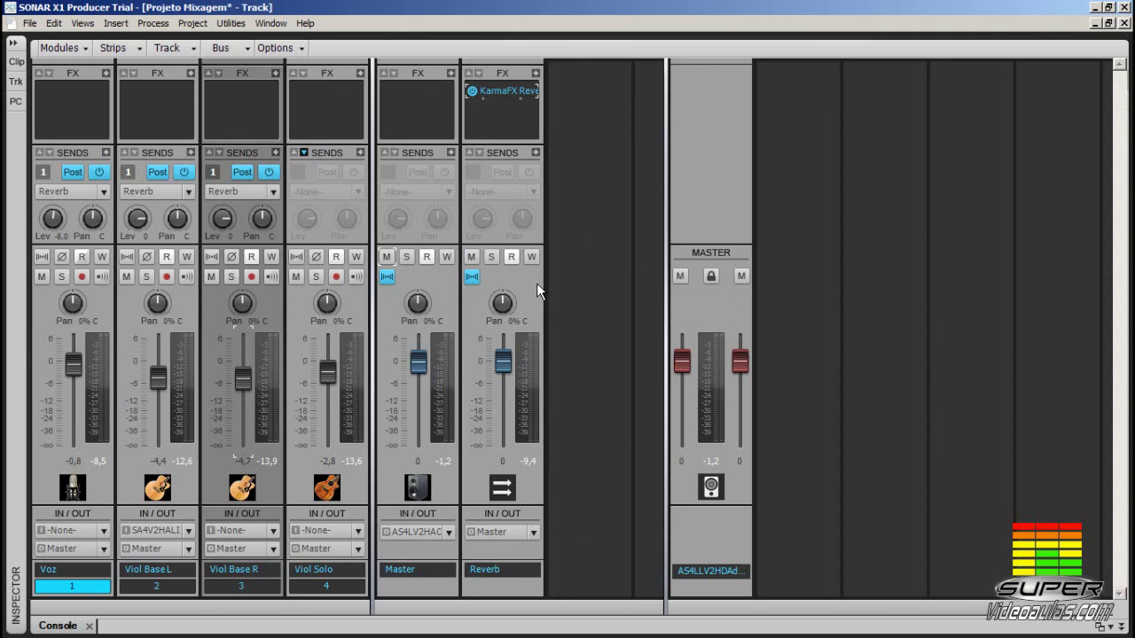
pyautogui.rightClick(555, 292)
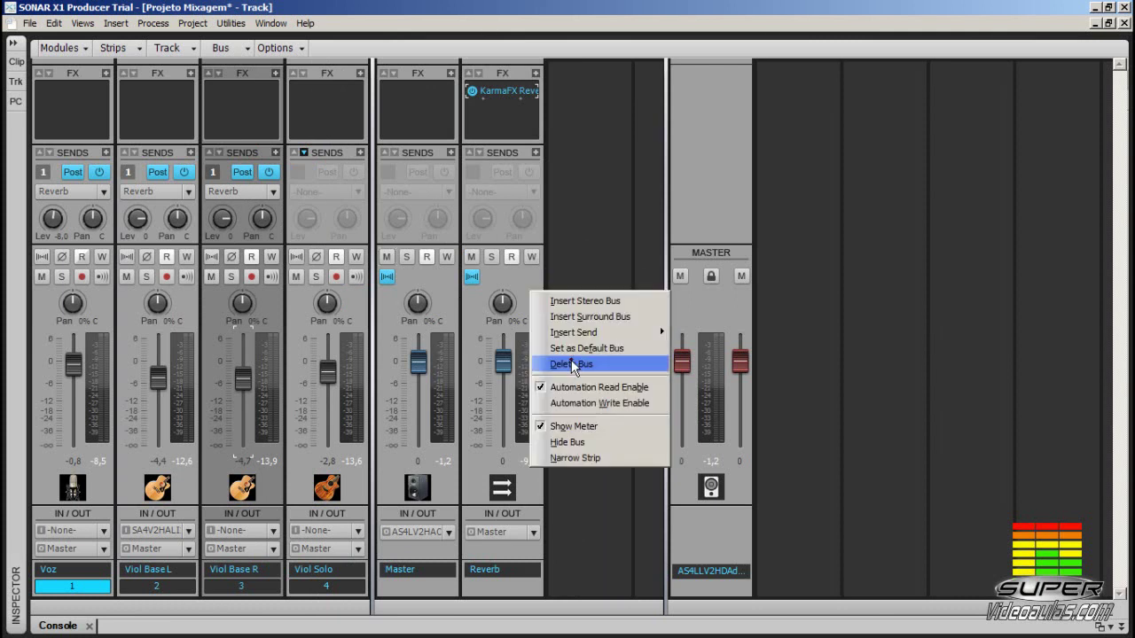
pyautogui.click(571, 360)
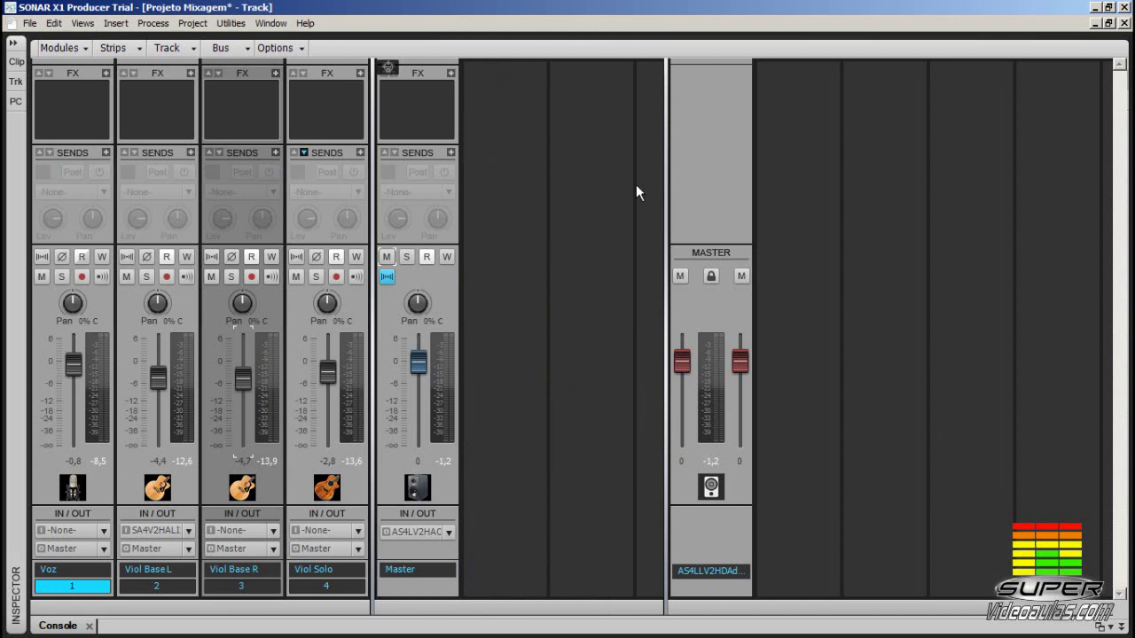
# Insert a new stereo bus beside Master and rename it Grupo Viol.
pyautogui.rightClick(501, 275)
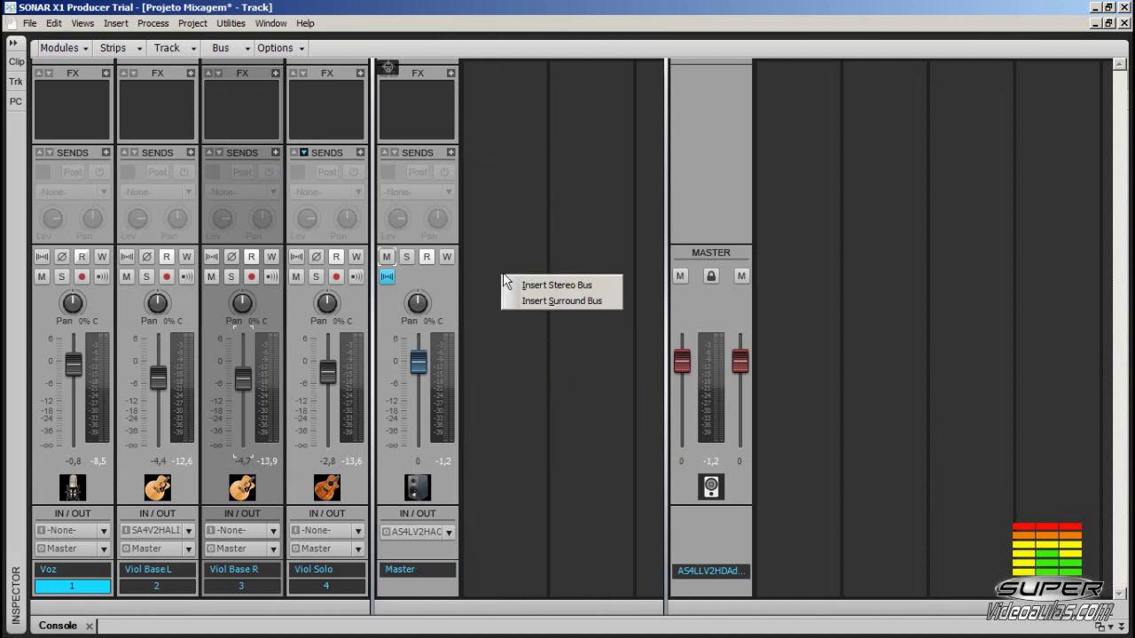
pyautogui.click(530, 284)
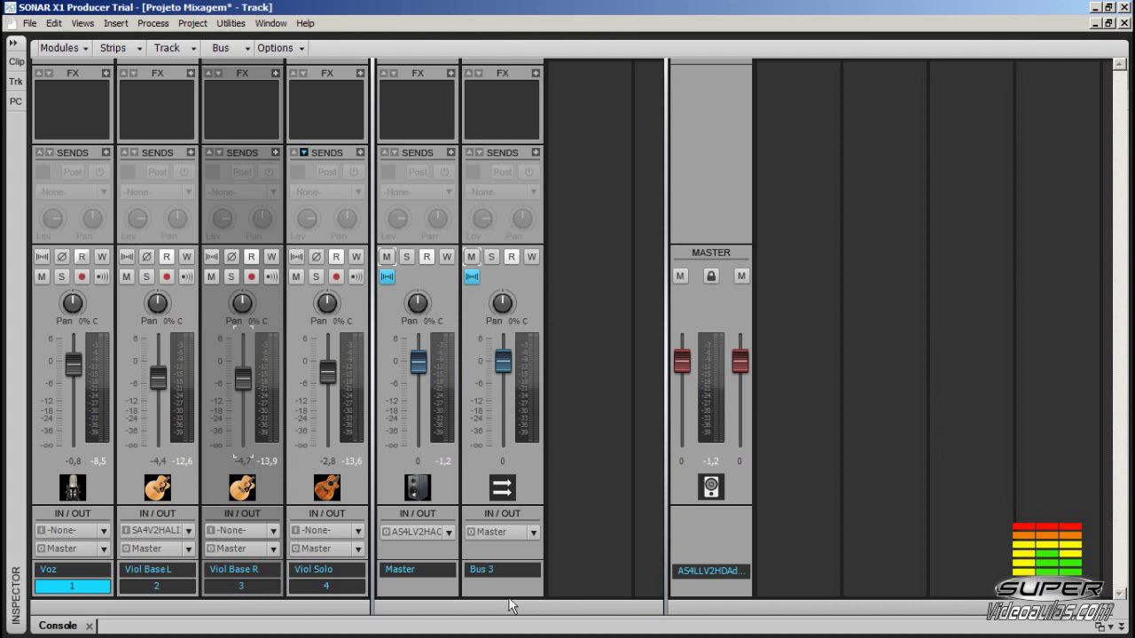
pyautogui.doubleClick(497, 574)
pyautogui.write('Grupo Viol')
pyautogui.press('Return')
# Route the outputs of Viol Base L, Viol Base R and Viol Solo to the Grupo Viol bus.
pyautogui.click(188, 548)
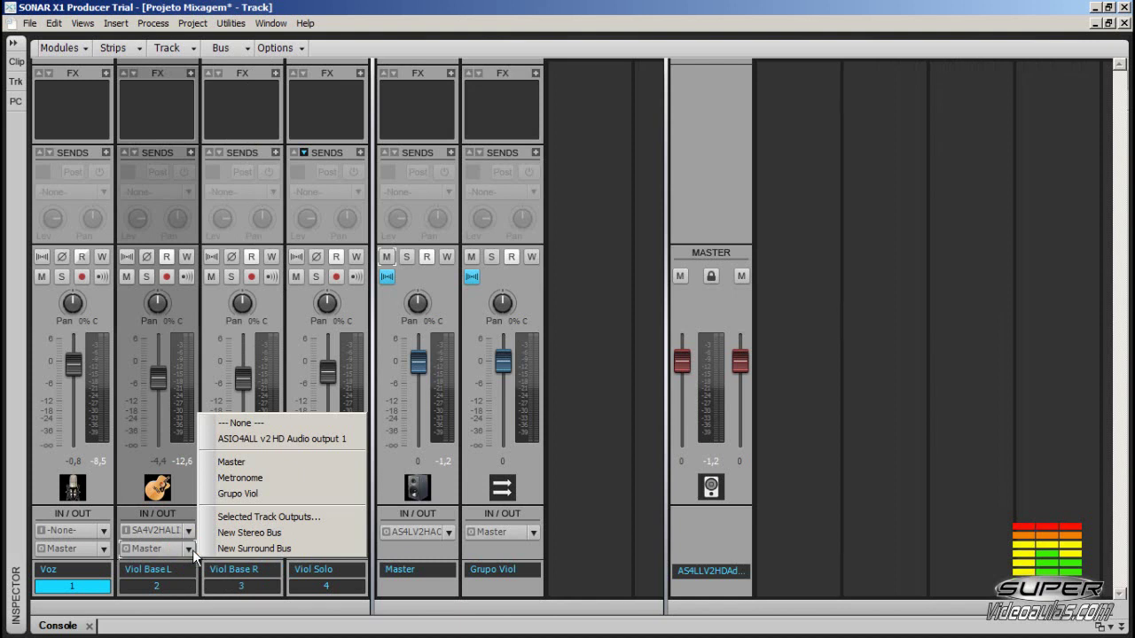
pyautogui.click(250, 494)
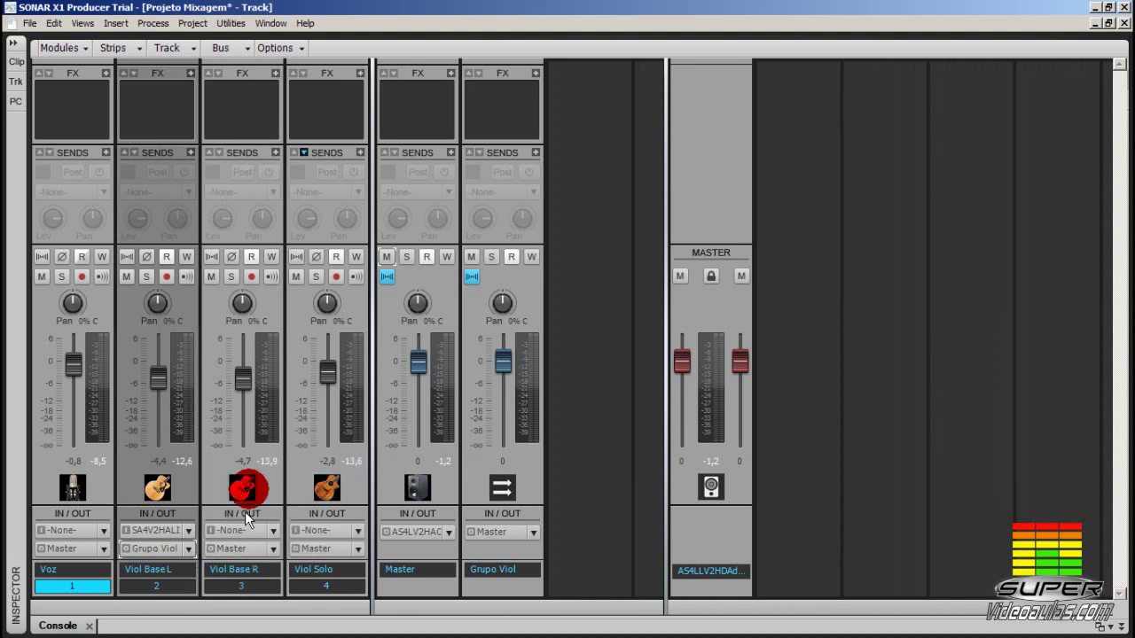
pyautogui.click(271, 552)
pyautogui.click(312, 493)
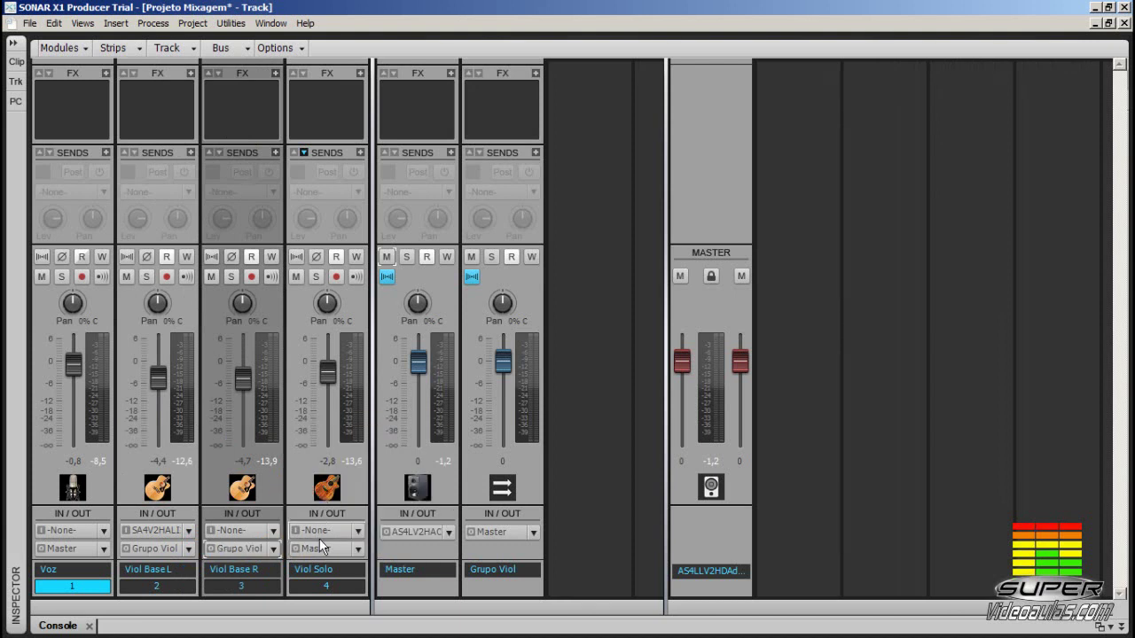
pyautogui.click(358, 550)
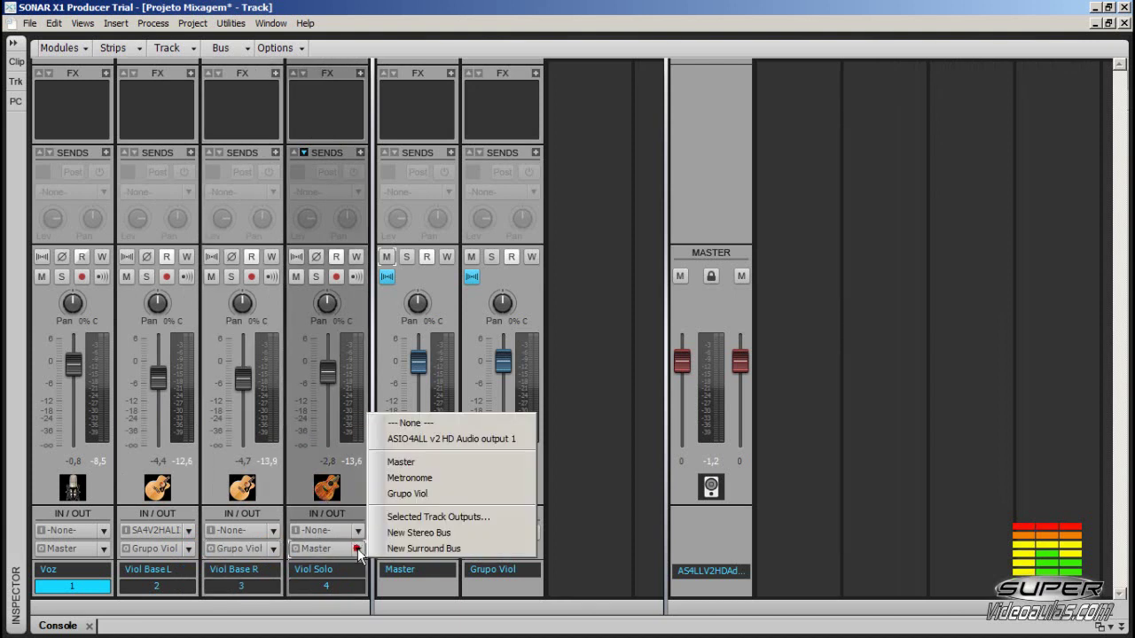
pyautogui.click(404, 495)
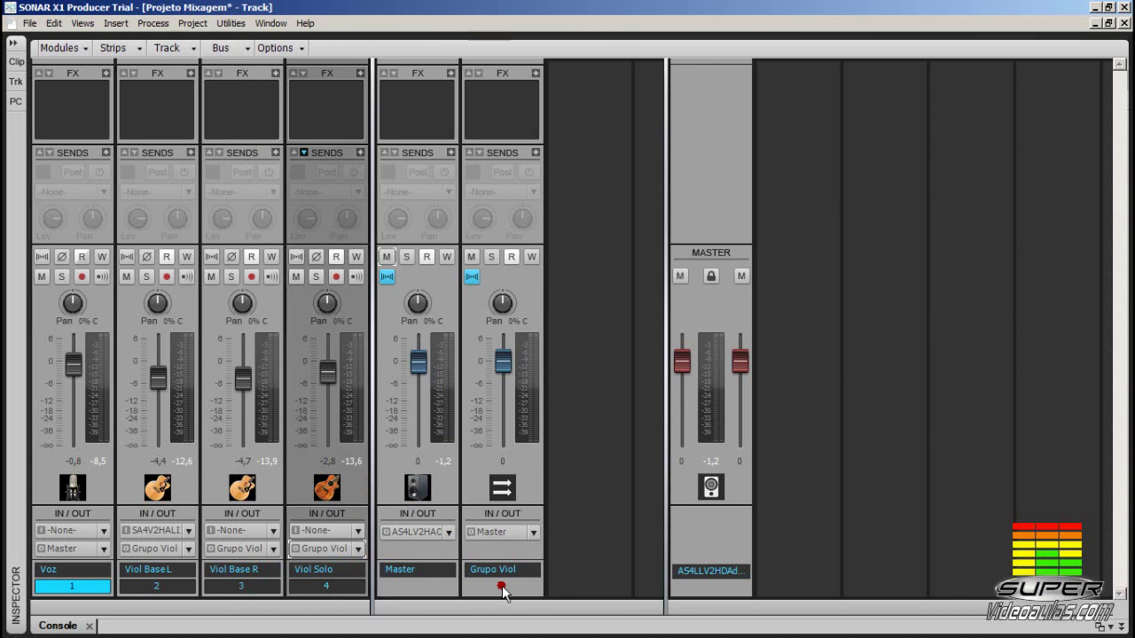
# Solo Viol Base L, Viol Base R and Viol Solo and play them back to check their signal through Grupo Viol.
pyautogui.click(149, 271)
pyautogui.click(230, 276)
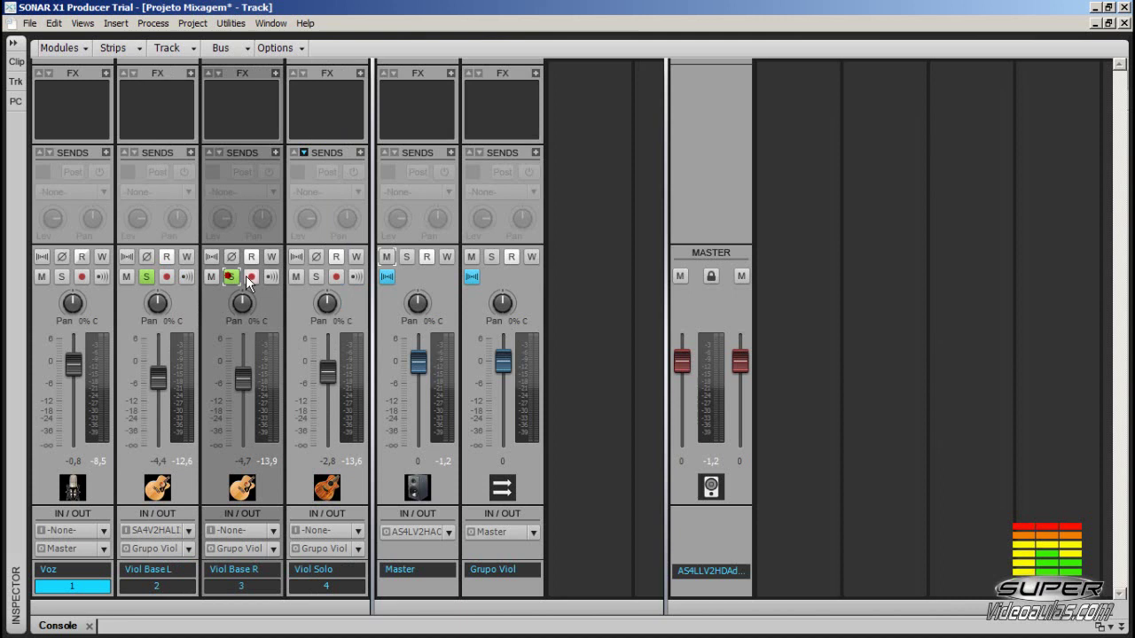
pyautogui.click(315, 276)
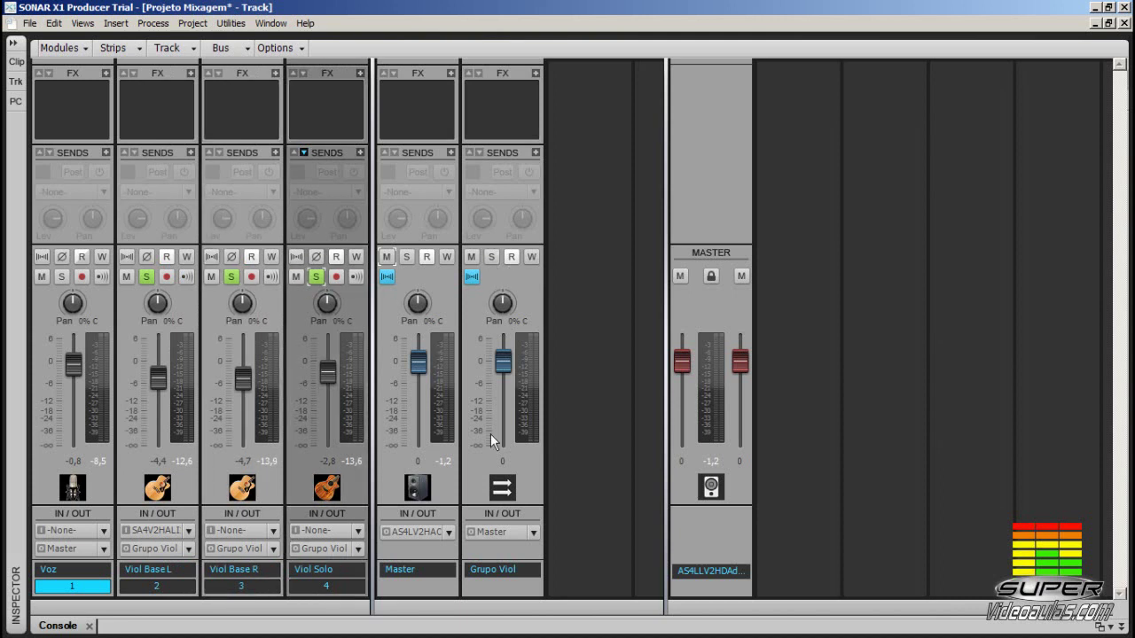
pyautogui.press('space')
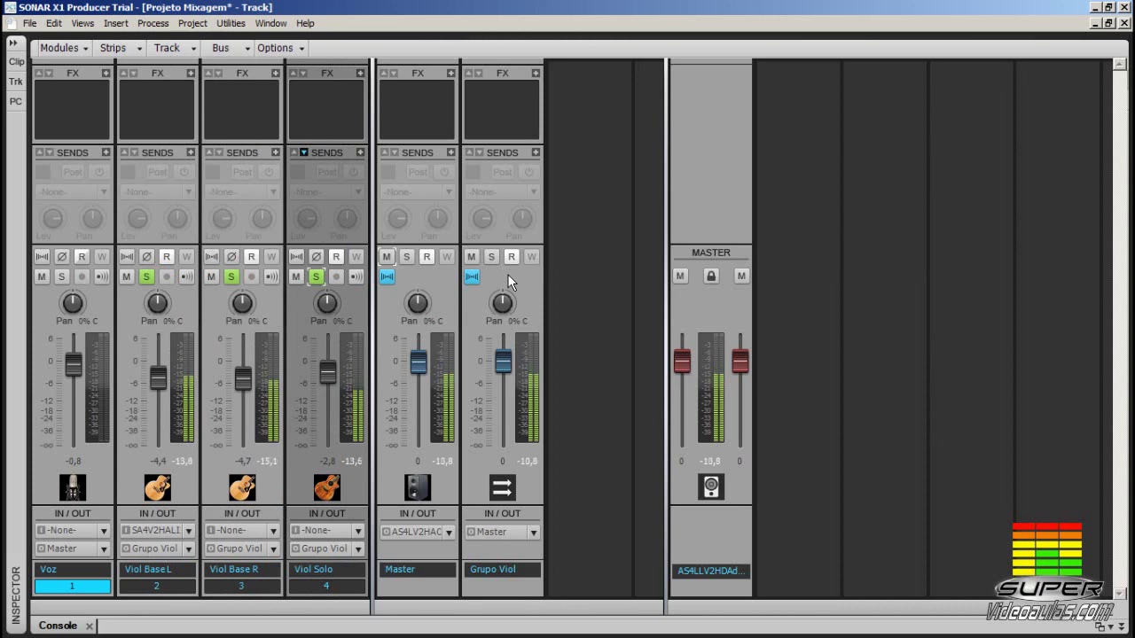
pyautogui.click(303, 153)
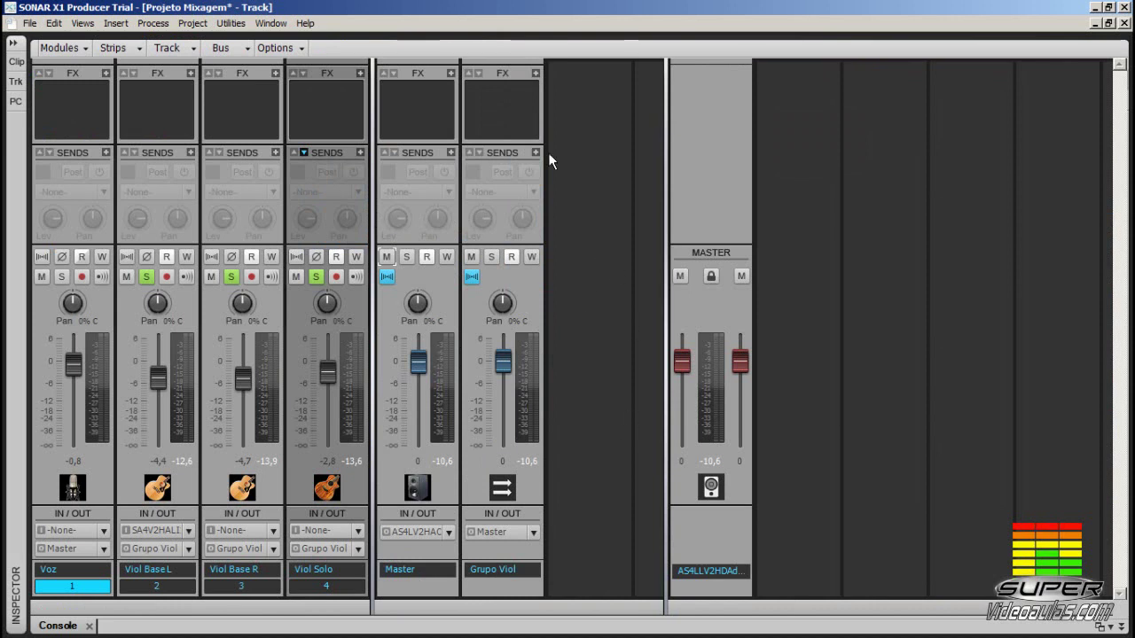
# Insert the KarmaFX Reverb effect on the Grupo Viol bus and move its plug-in window clear of the channel strips.
pyautogui.rightClick(497, 110)
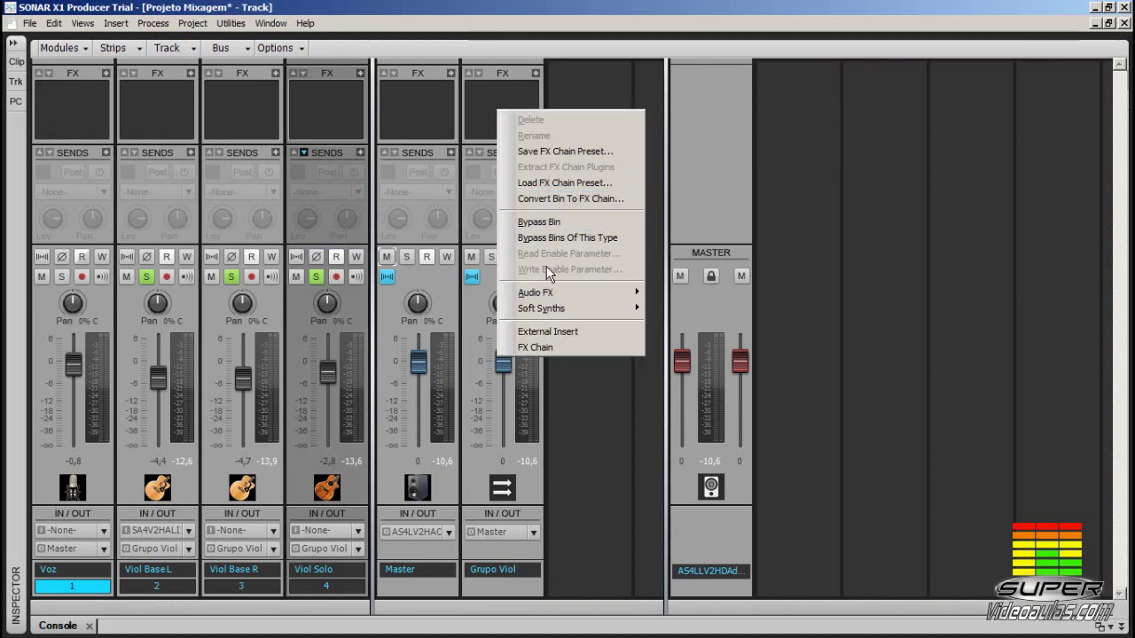
pyautogui.moveTo(548, 292)
pyautogui.moveTo(710, 456)
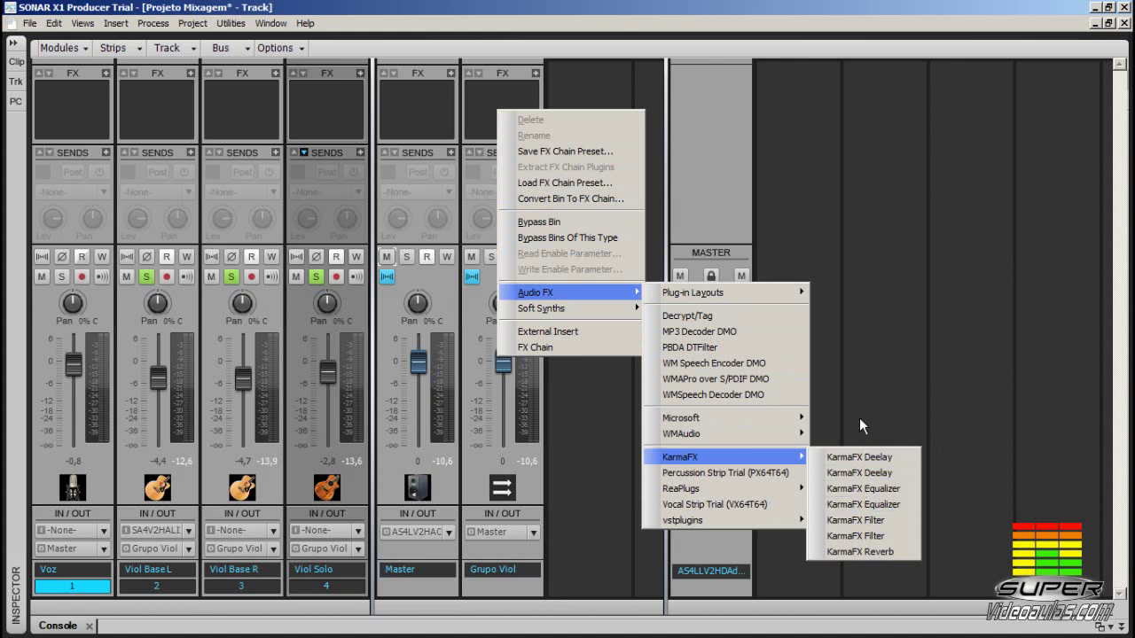
pyautogui.click(856, 554)
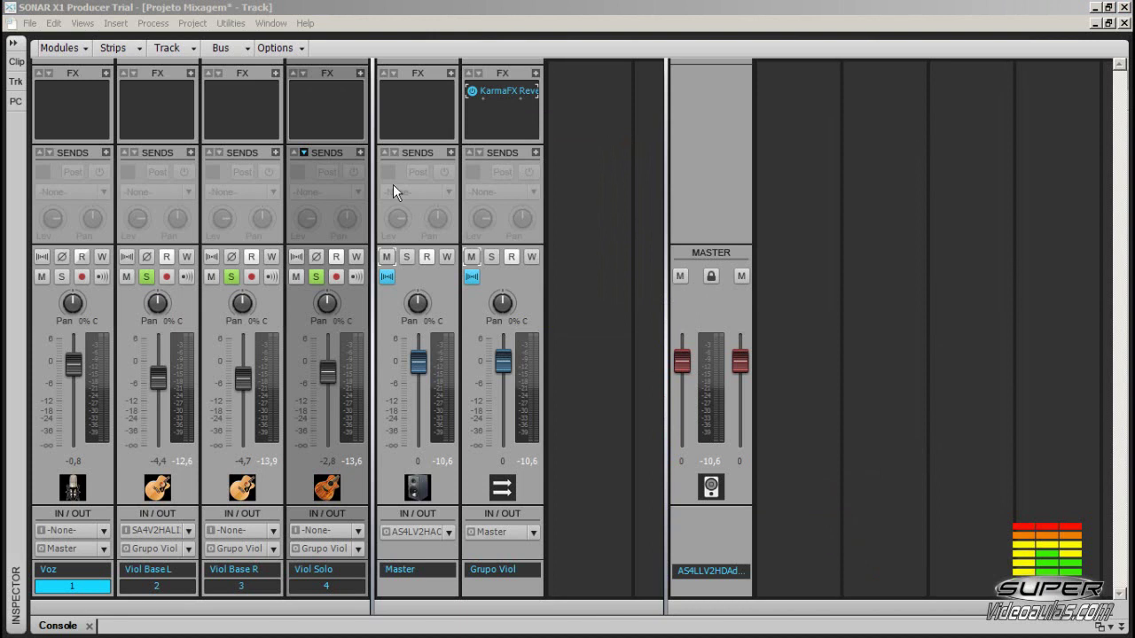
pyautogui.moveTo(368, 155); pyautogui.dragTo(824, 178)
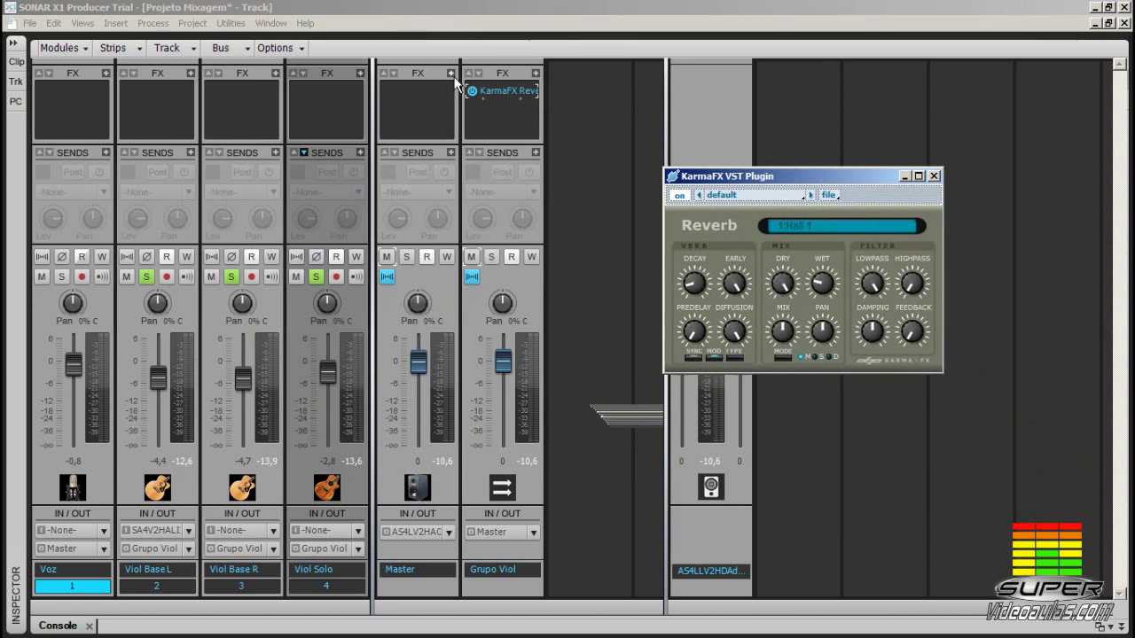
# During playback, load the Room-Parking Garage preset in Grupo Viol's reverb and toggle the effect's bypass to compare the sound.
pyautogui.click(432, 7)
pyautogui.press('space')
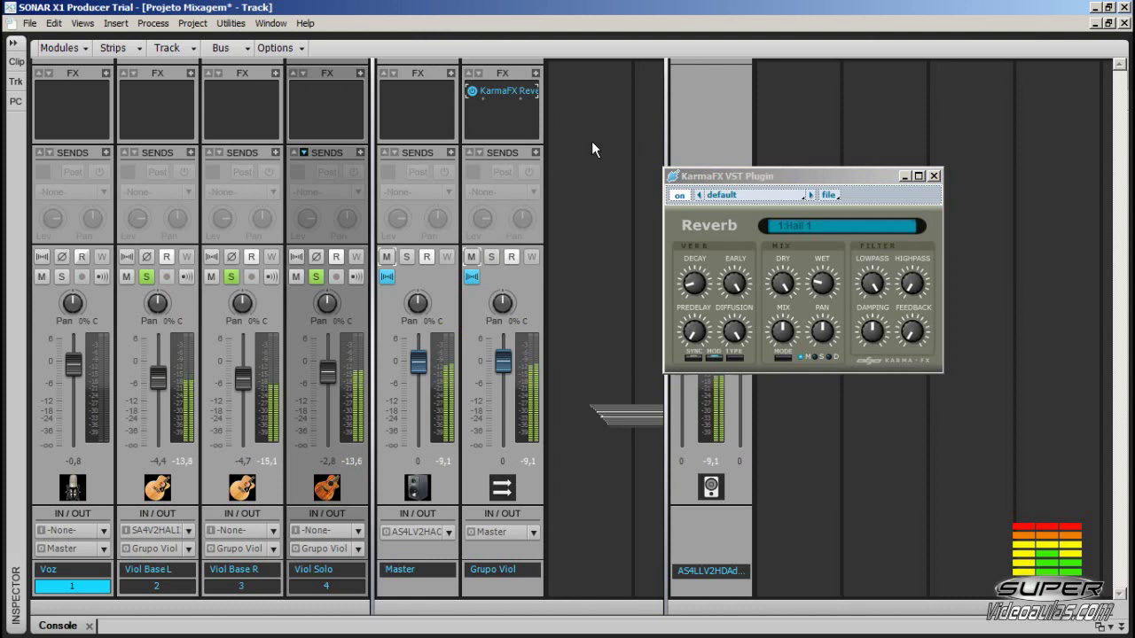
pyautogui.click(811, 195)
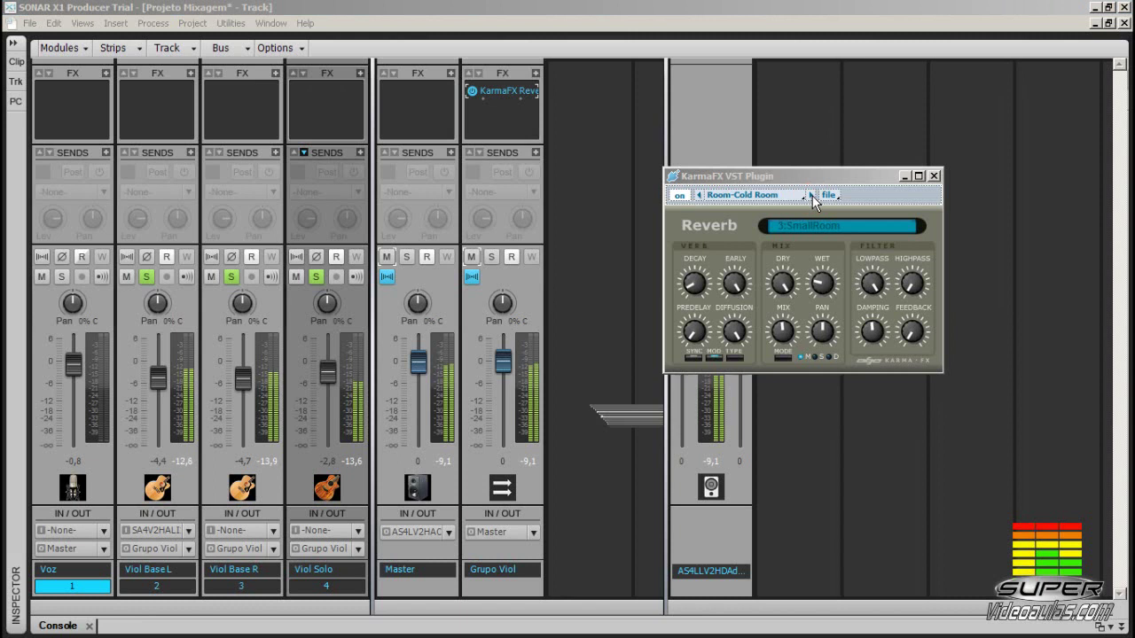
pyautogui.click(810, 195)
pyautogui.click(810, 196)
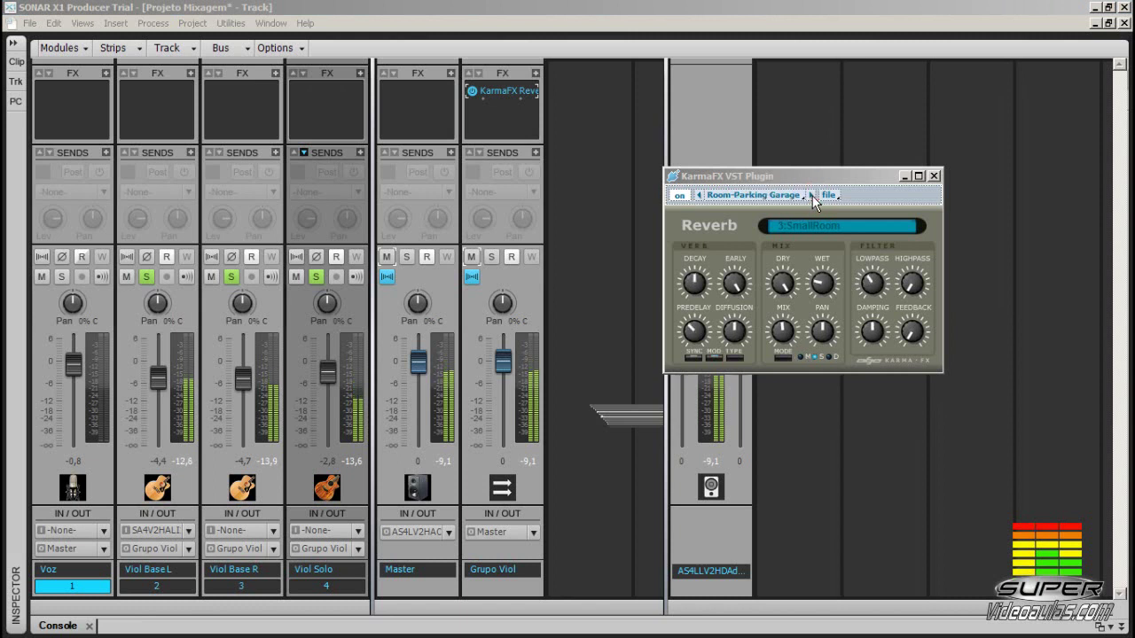
pyautogui.click(476, 92)
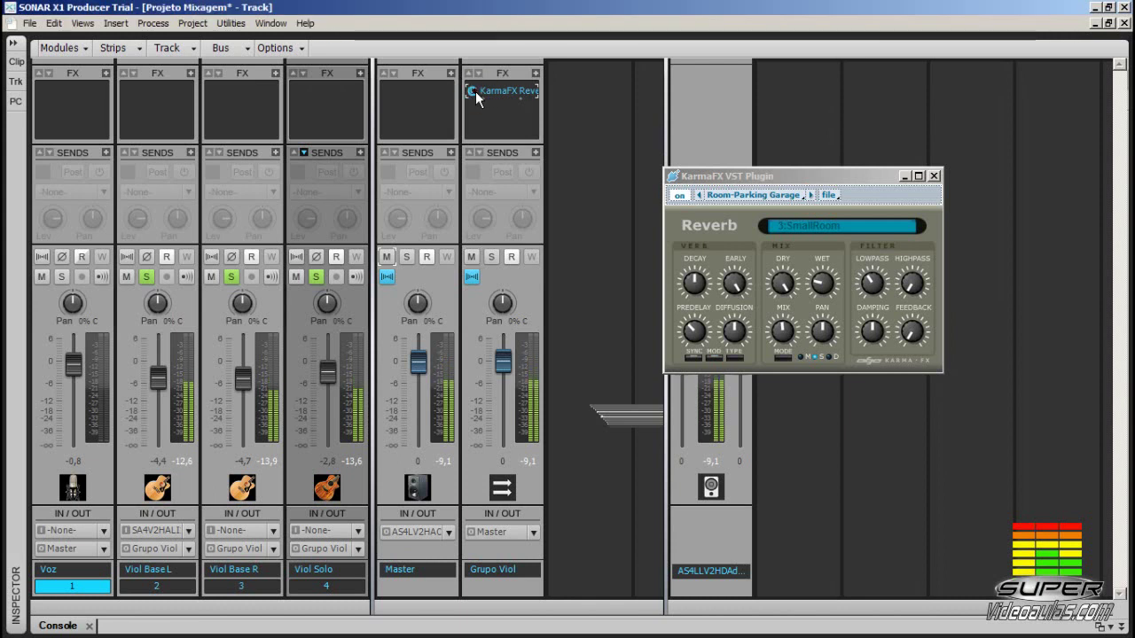
# Solo the Grupo Viol bus and unsolo Viol Solo, Viol Base R and Viol Base L.
pyautogui.click(490, 256)
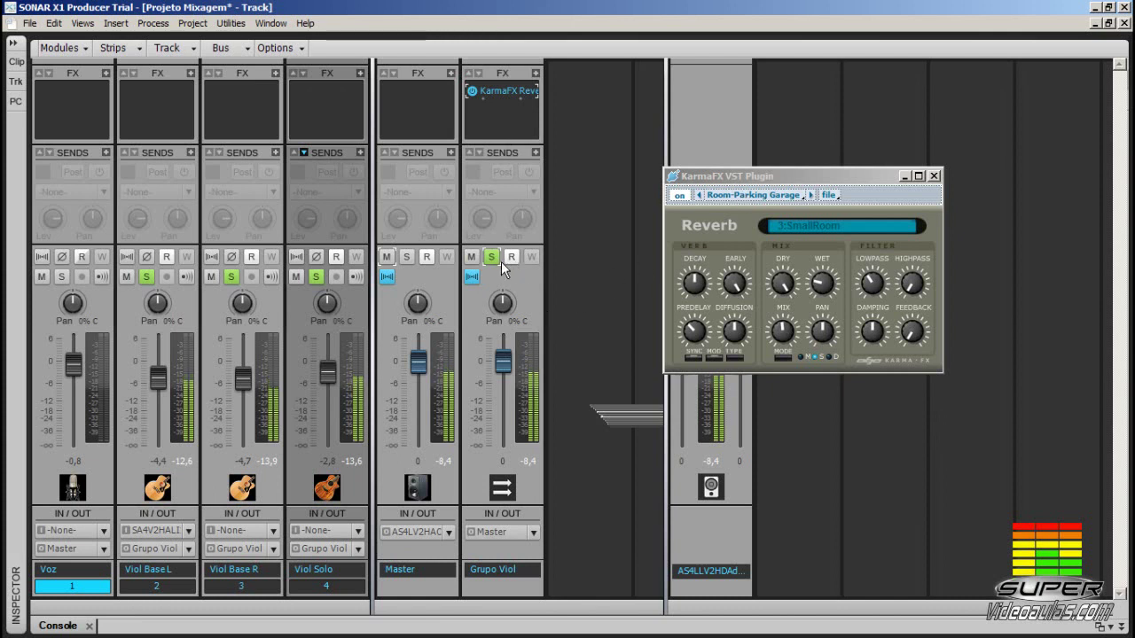
pyautogui.click(314, 278)
pyautogui.click(230, 277)
pyautogui.click(145, 278)
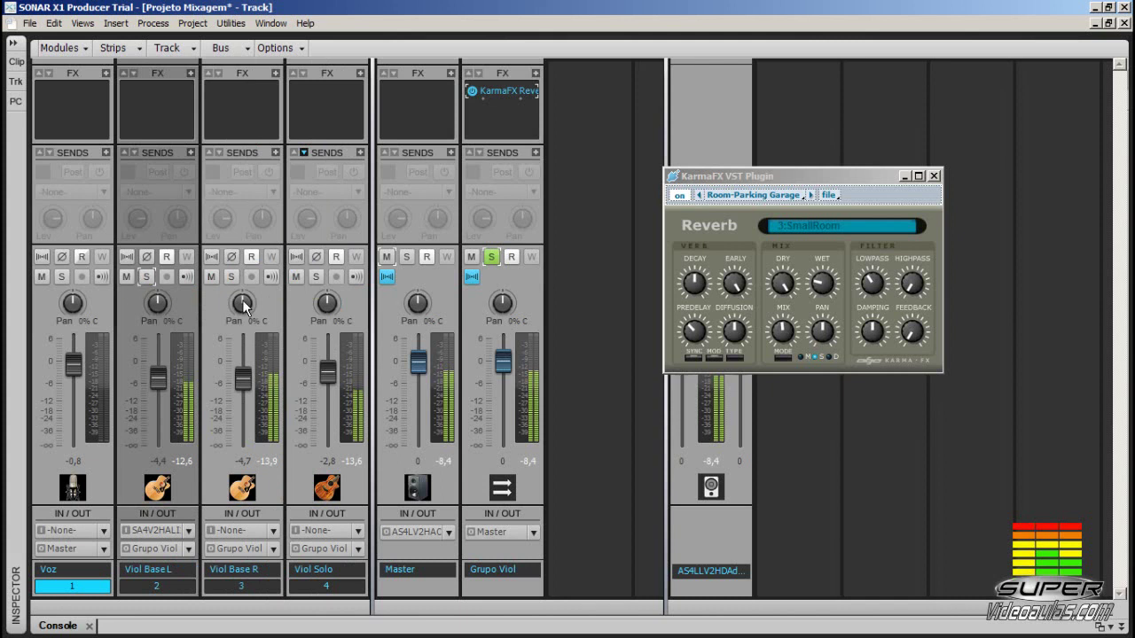
# Toggle the Grupo Viol bus solo during playback to compare the guitars with the full mix, leaving the bus unsoloed.
pyautogui.click(492, 257)
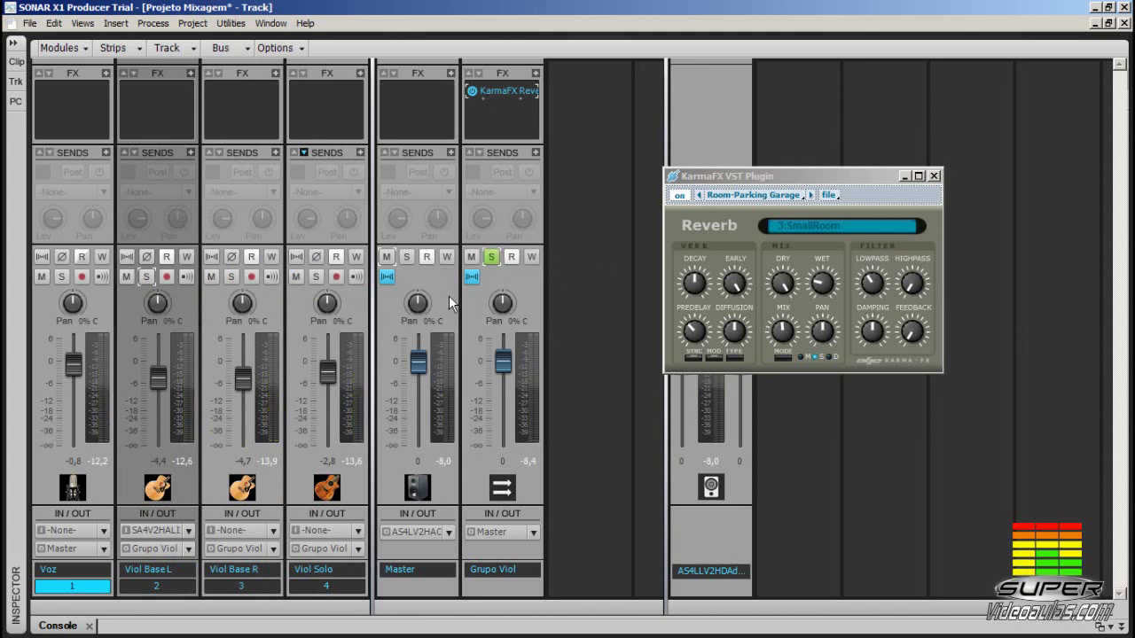
pyautogui.click(493, 258)
pyautogui.click(493, 257)
pyautogui.press('space')
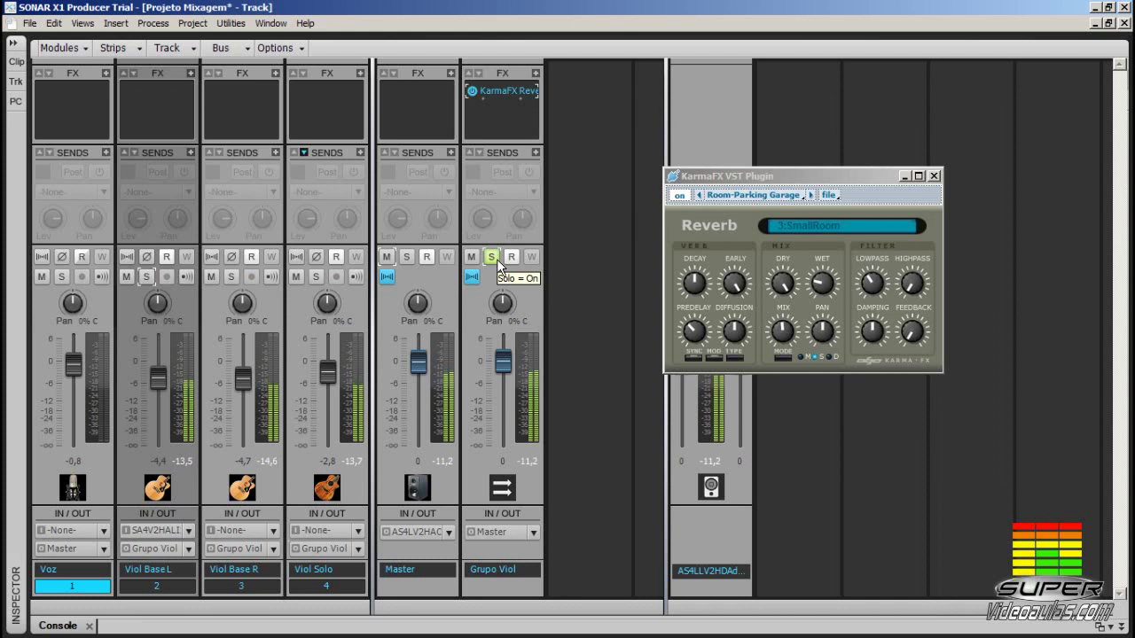
pyautogui.click(493, 257)
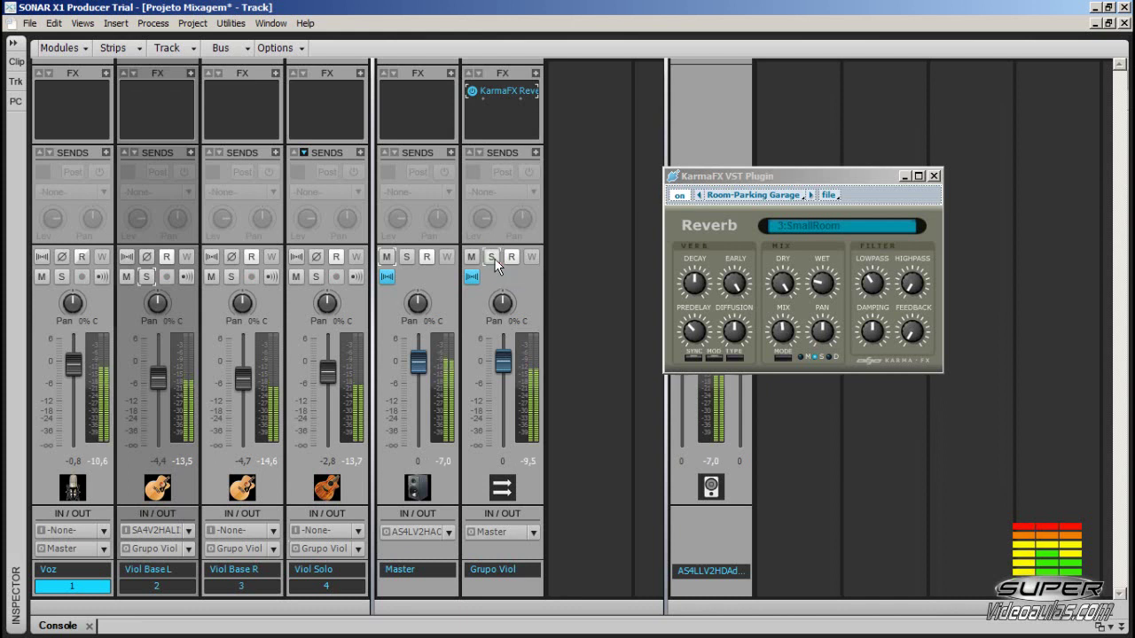
# Stop playback, briefly replay the full mix and stop it again.
pyautogui.press('space')
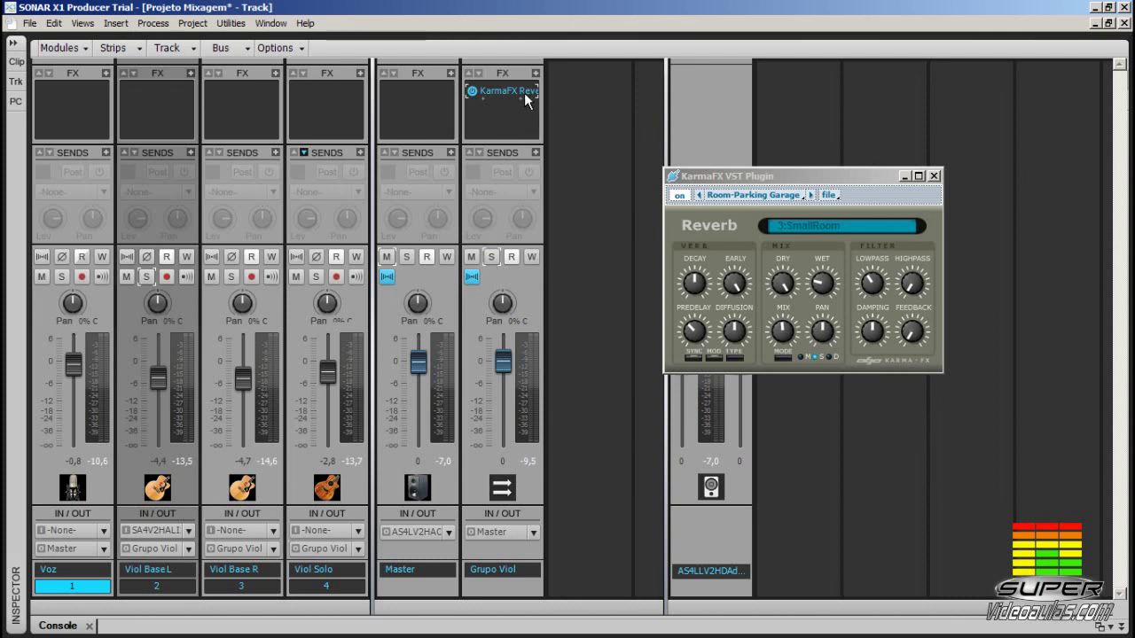
pyautogui.press('space')
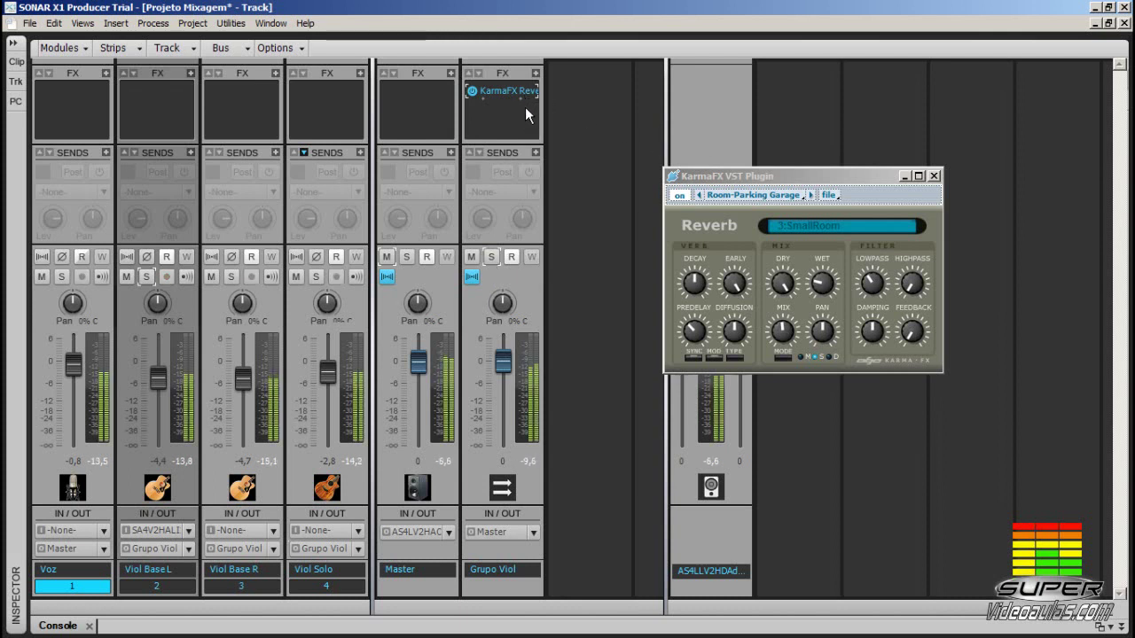
pyautogui.press('space')
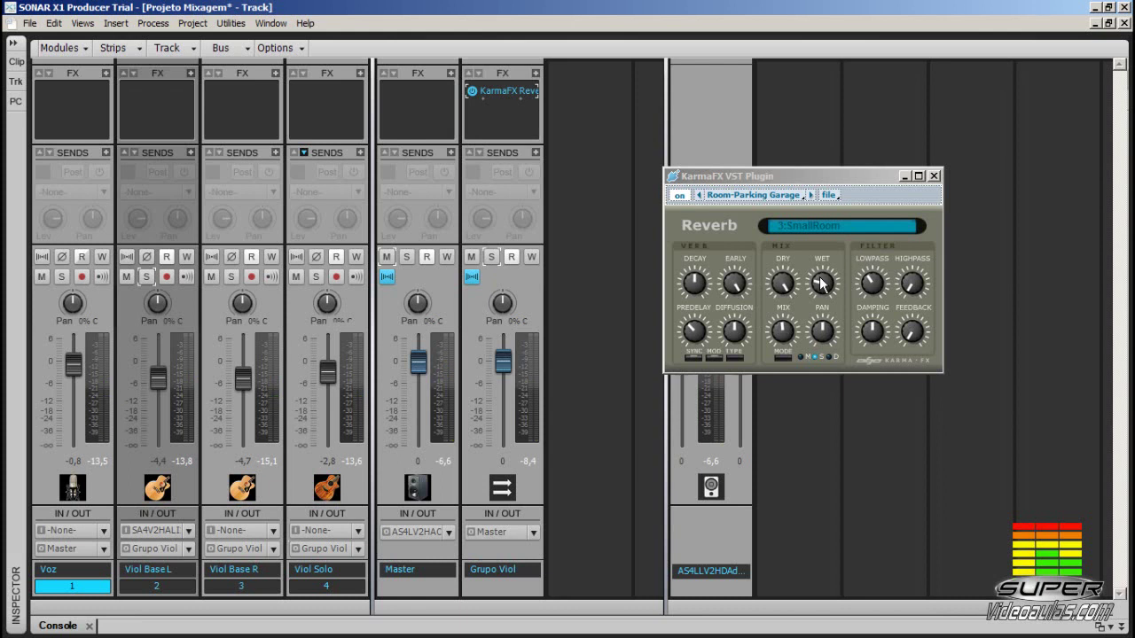
# Lower the Wet level of Grupo Viol's reverb during playback, stop playback and move the plug-in window clear of the bus strips.
pyautogui.moveTo(795, 184); pyautogui.dragTo(736, 161)
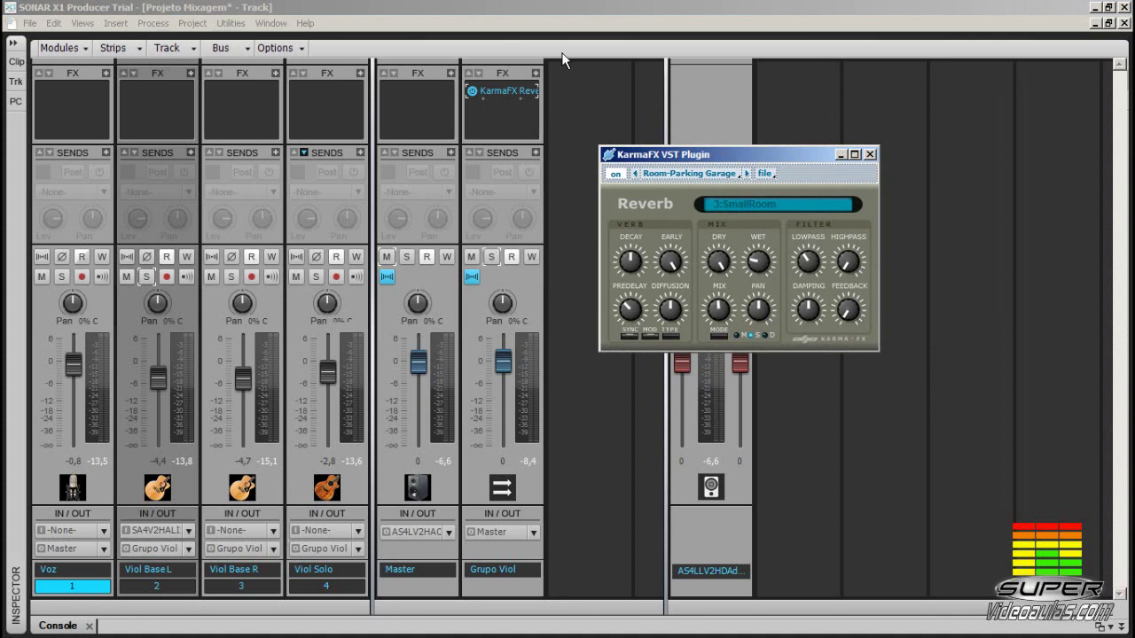
pyautogui.click(532, 15)
pyautogui.press('space')
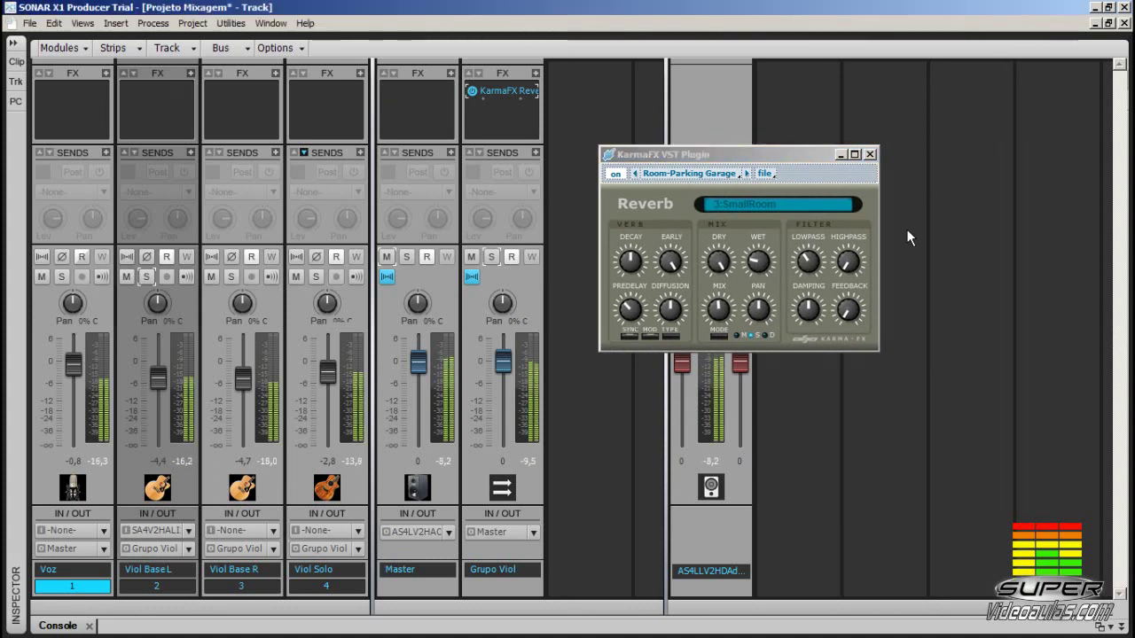
pyautogui.click(760, 264)
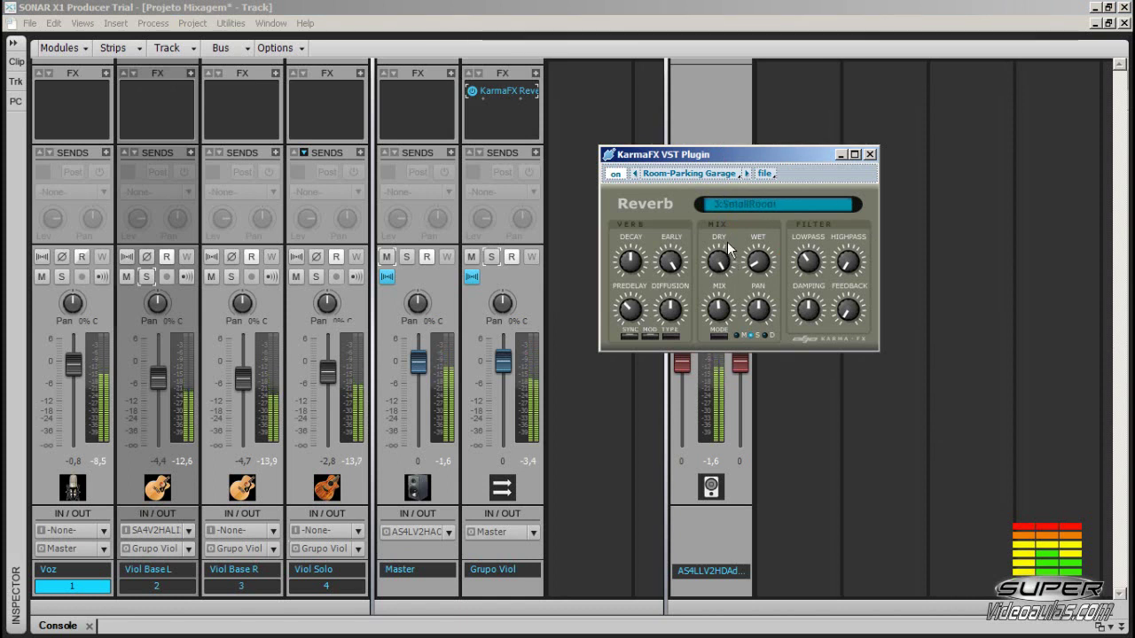
pyautogui.click(648, 9)
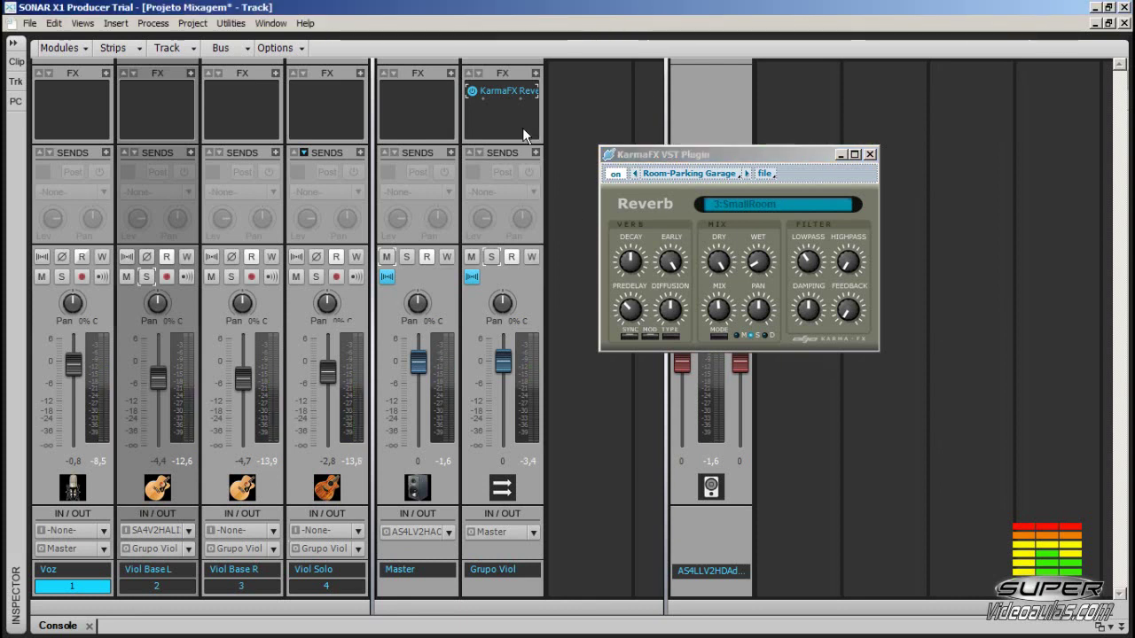
pyautogui.moveTo(730, 147); pyautogui.dragTo(784, 131)
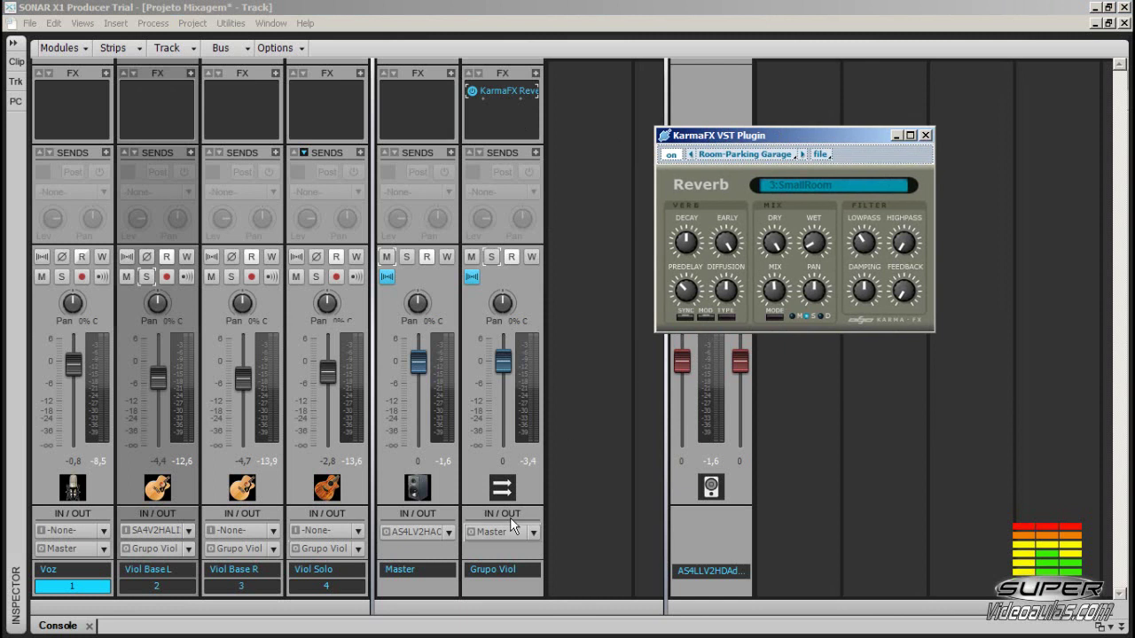
pyautogui.click(422, 600)
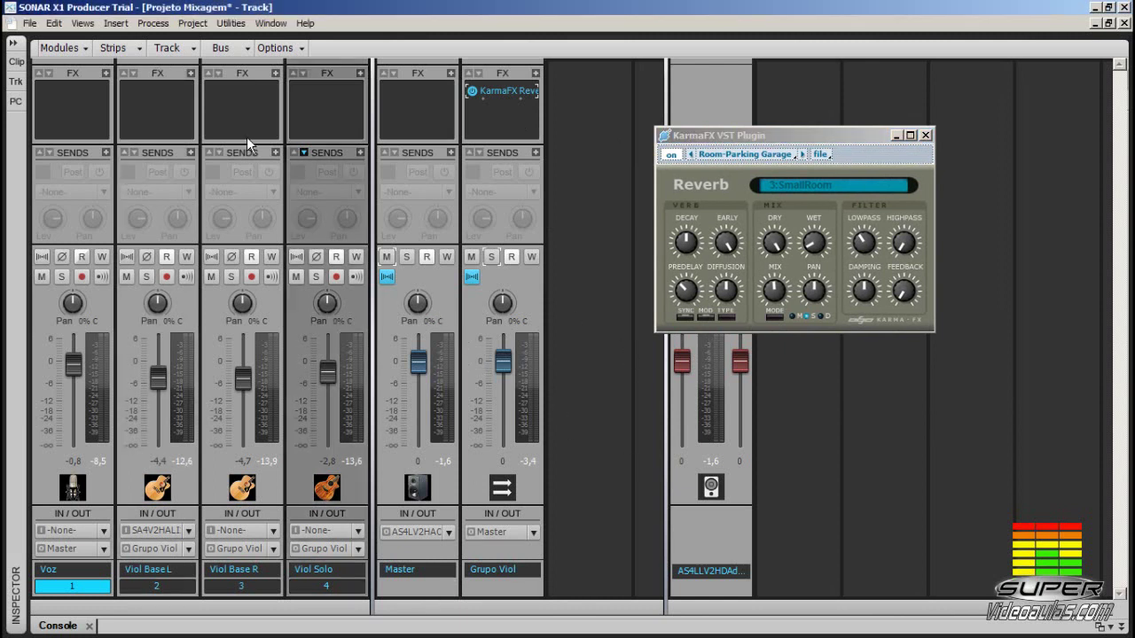
# During playback, lower the Grupo Viol bus fader to -15.0 dB and toggle the bus's mute and solo.
pyautogui.press('space')
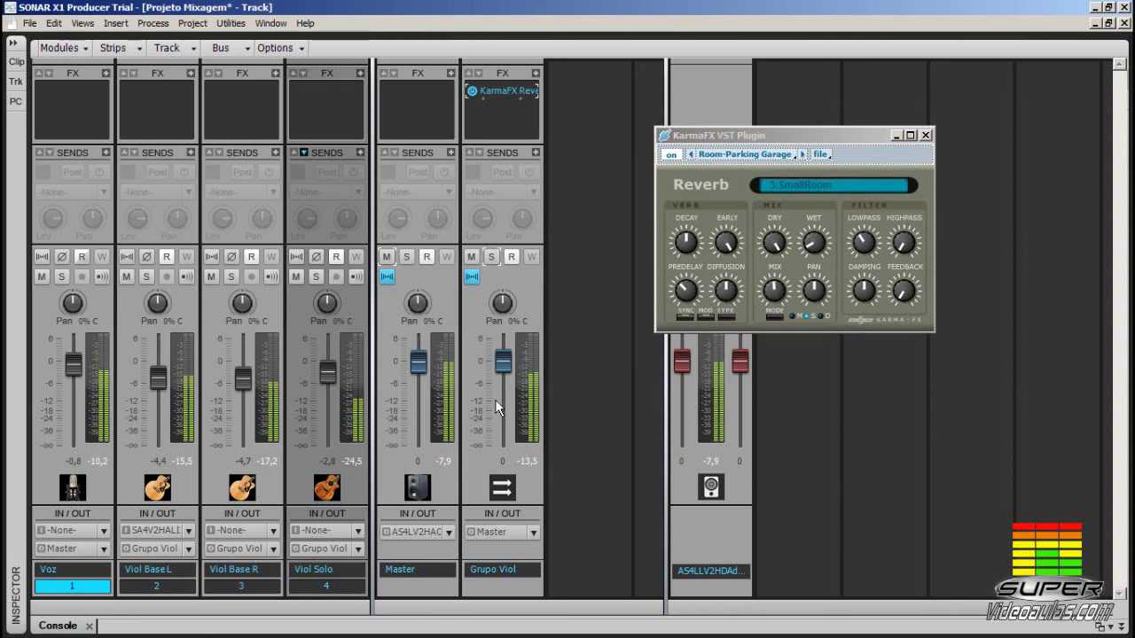
pyautogui.moveTo(506, 364); pyautogui.dragTo(506, 410)
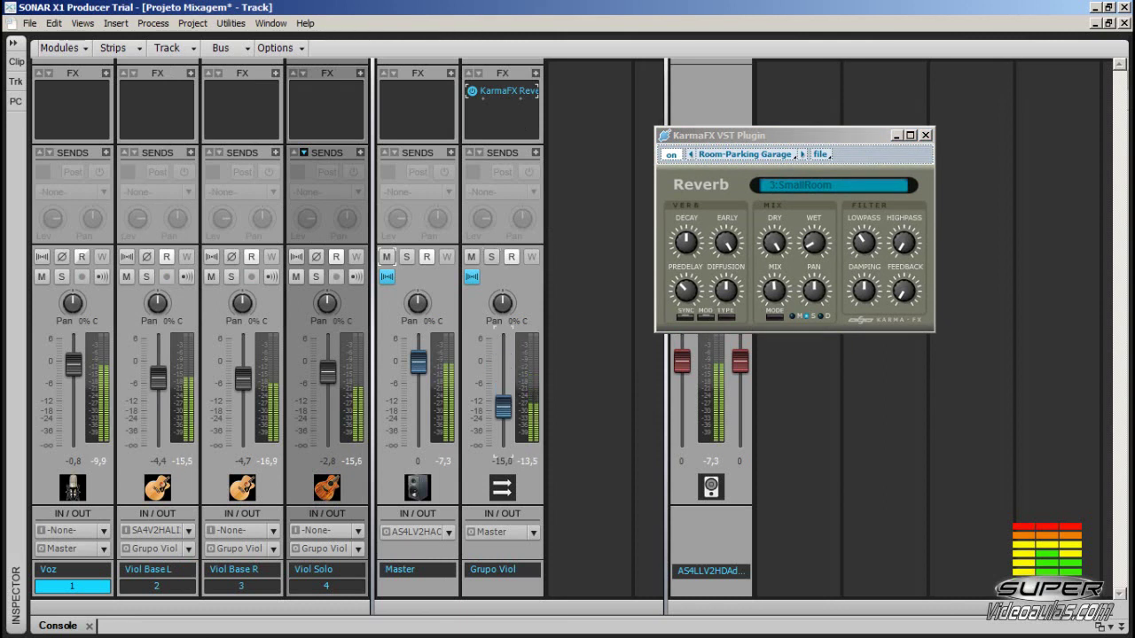
pyautogui.click(471, 256)
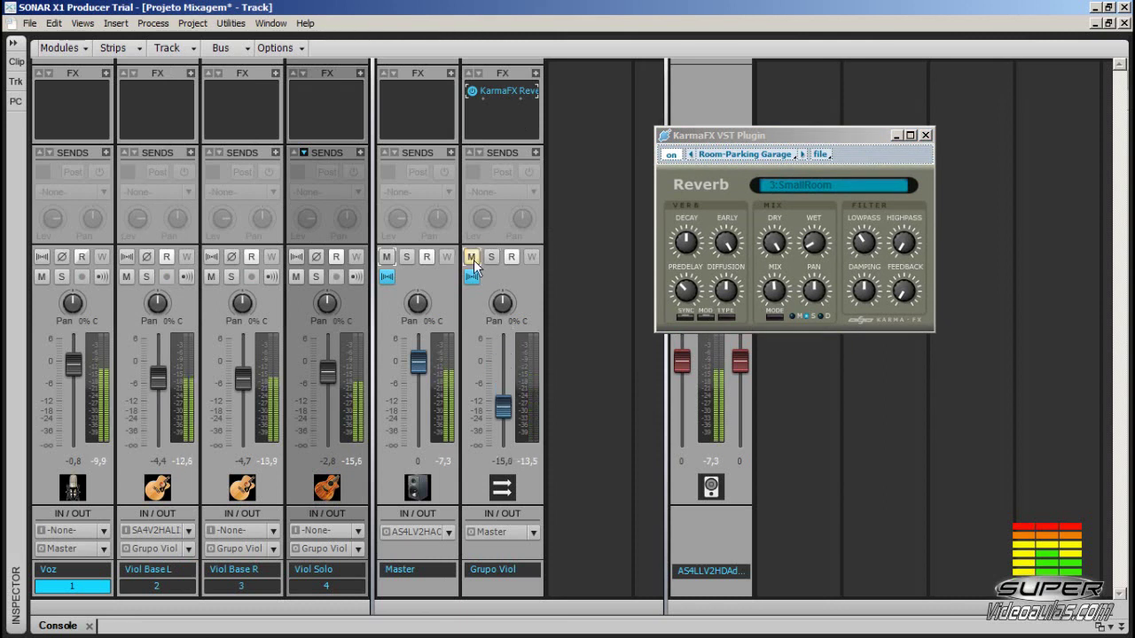
pyautogui.click(470, 256)
pyautogui.click(490, 257)
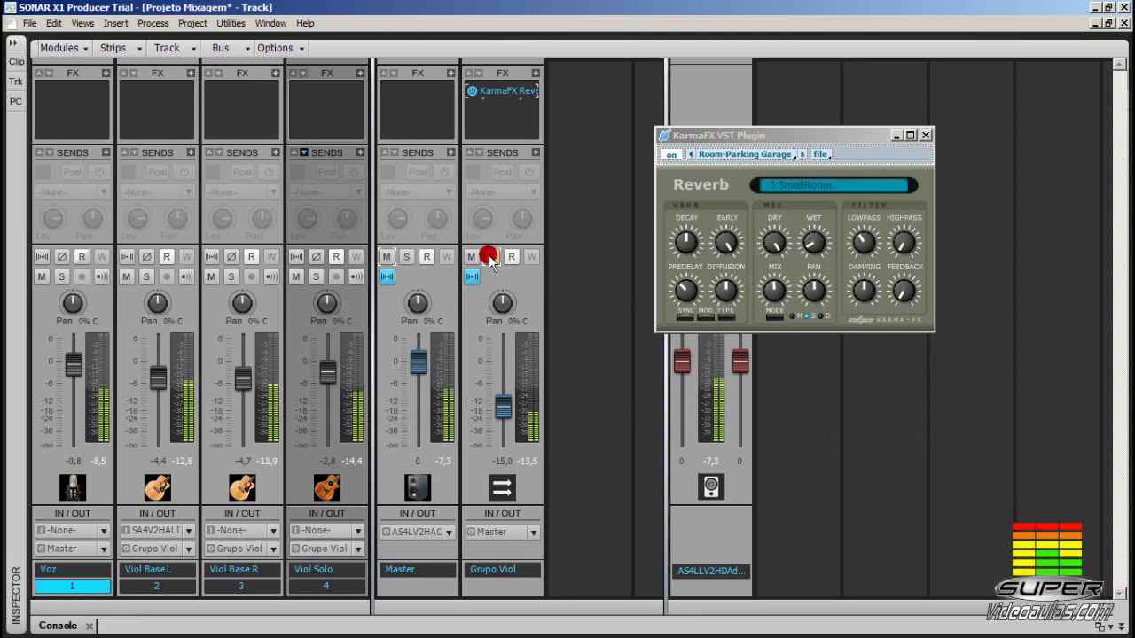
pyautogui.click(490, 256)
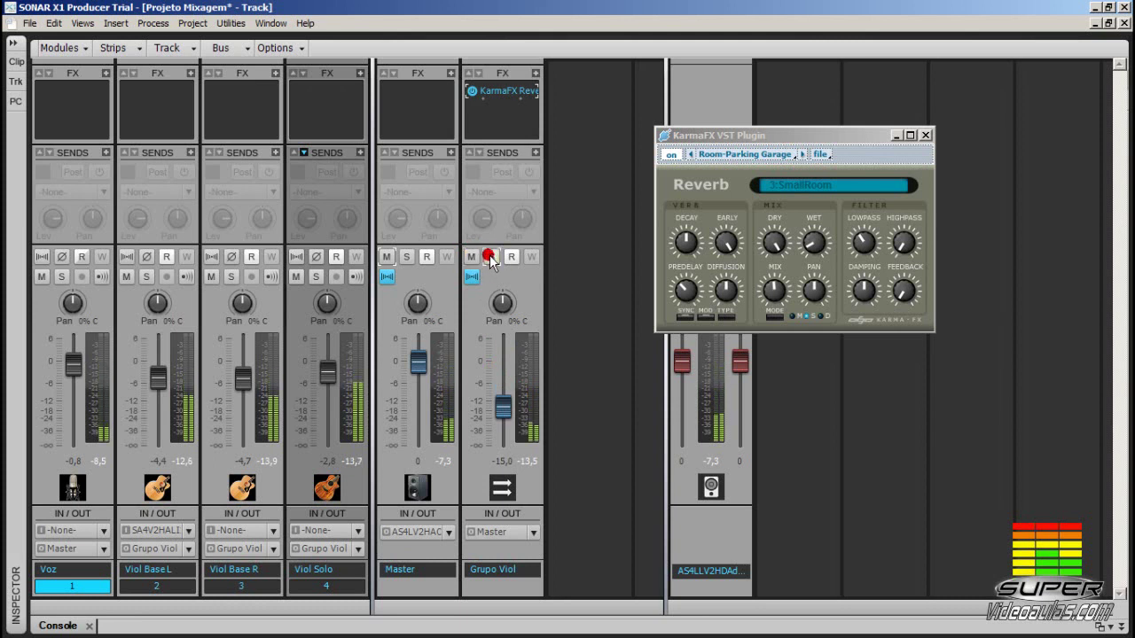
pyautogui.click(512, 257)
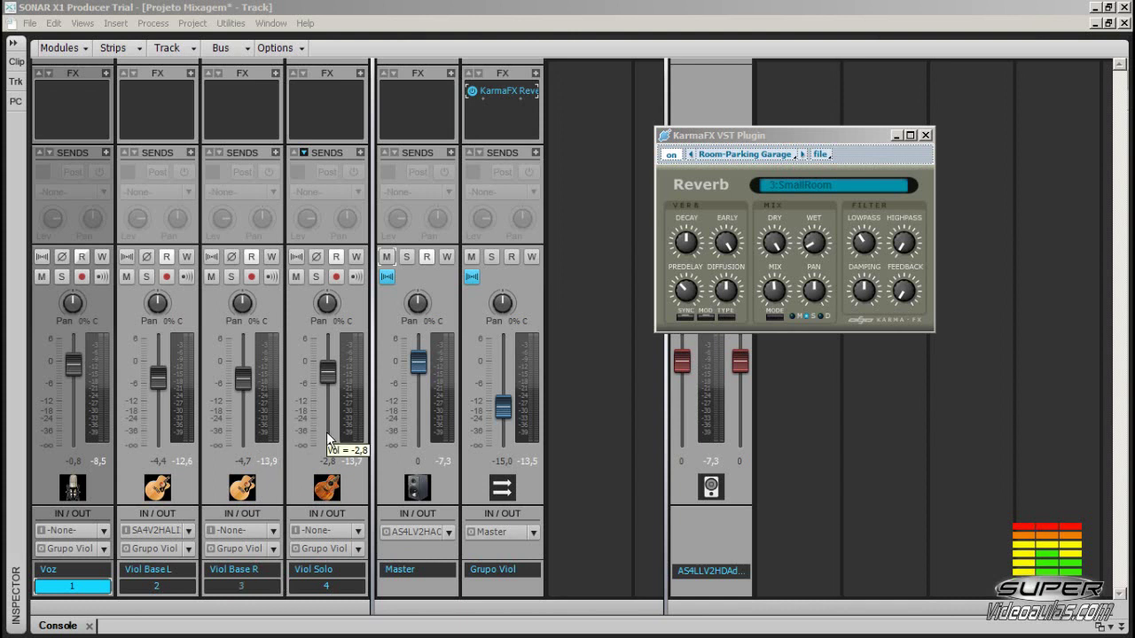
# Select all four tracks together by sweeping across their track numbers.
pyautogui.click(329, 510)
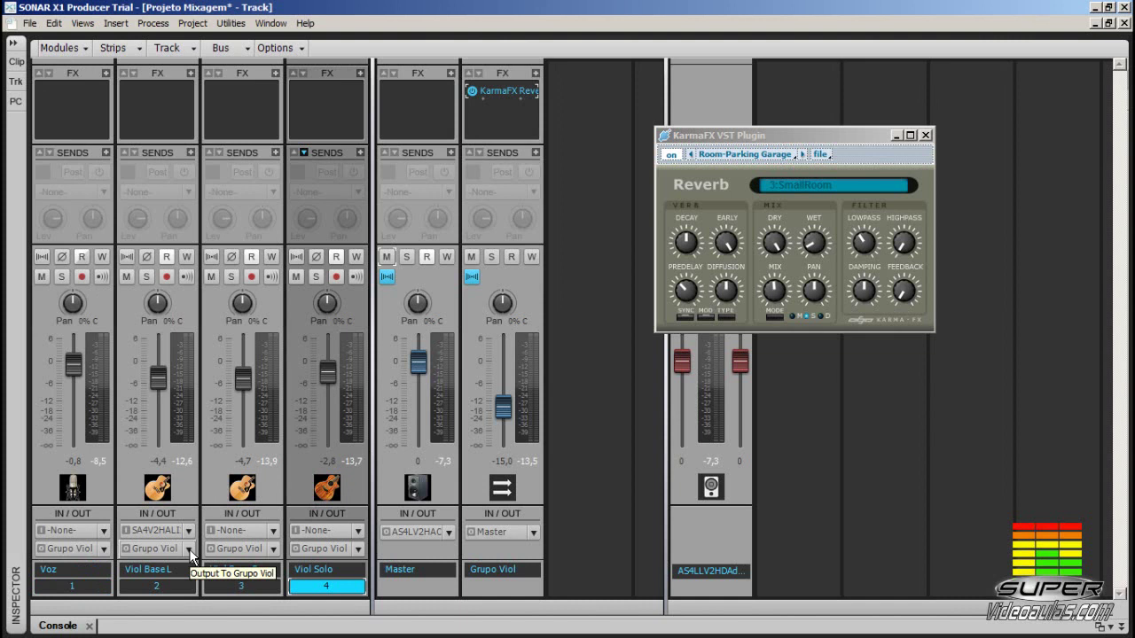
pyautogui.click(189, 549)
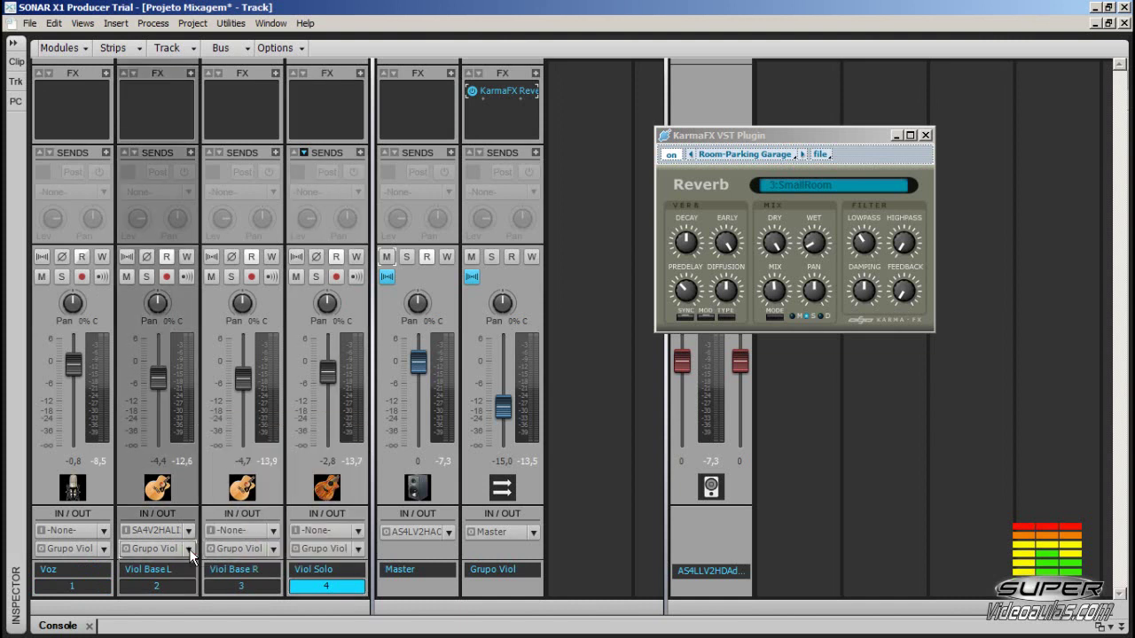
pyautogui.click(242, 585)
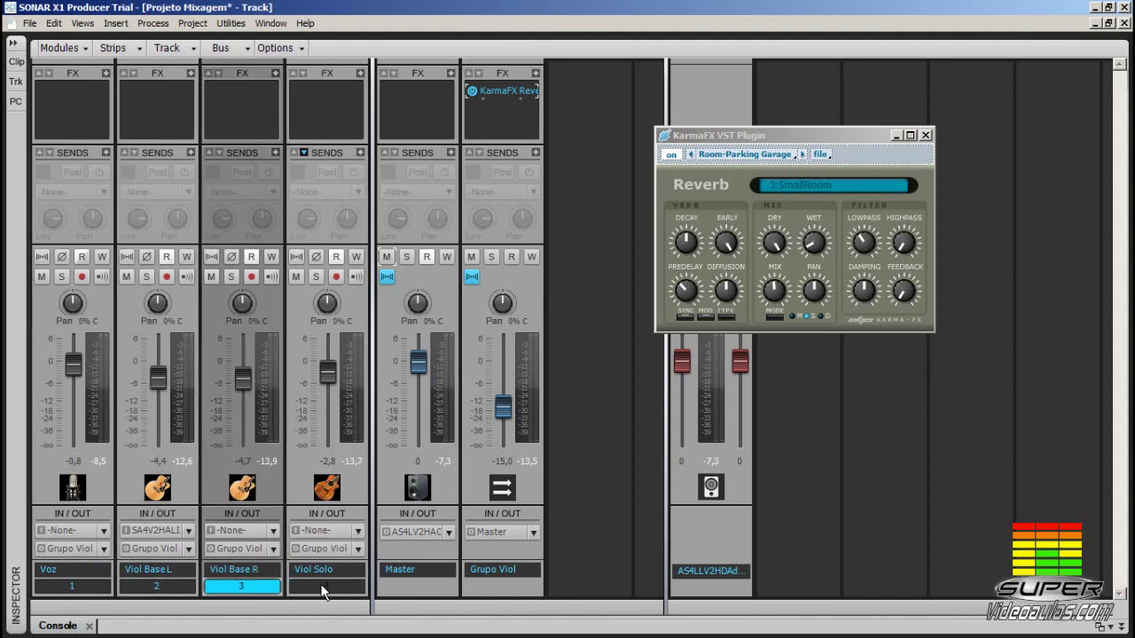
pyautogui.moveTo(325, 585); pyautogui.dragTo(95, 585)
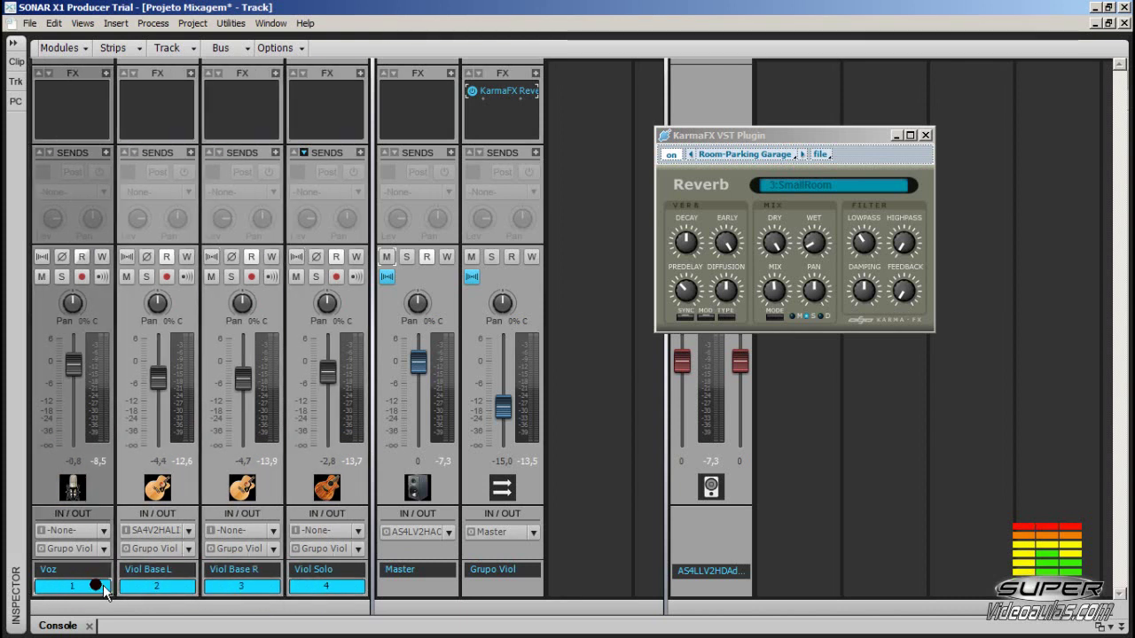
pyautogui.moveTo(309, 585); pyautogui.dragTo(73, 592)
# Select only the Viol Base L track and route Voz's output to the Grupo Viol bus.
pyautogui.click(157, 586)
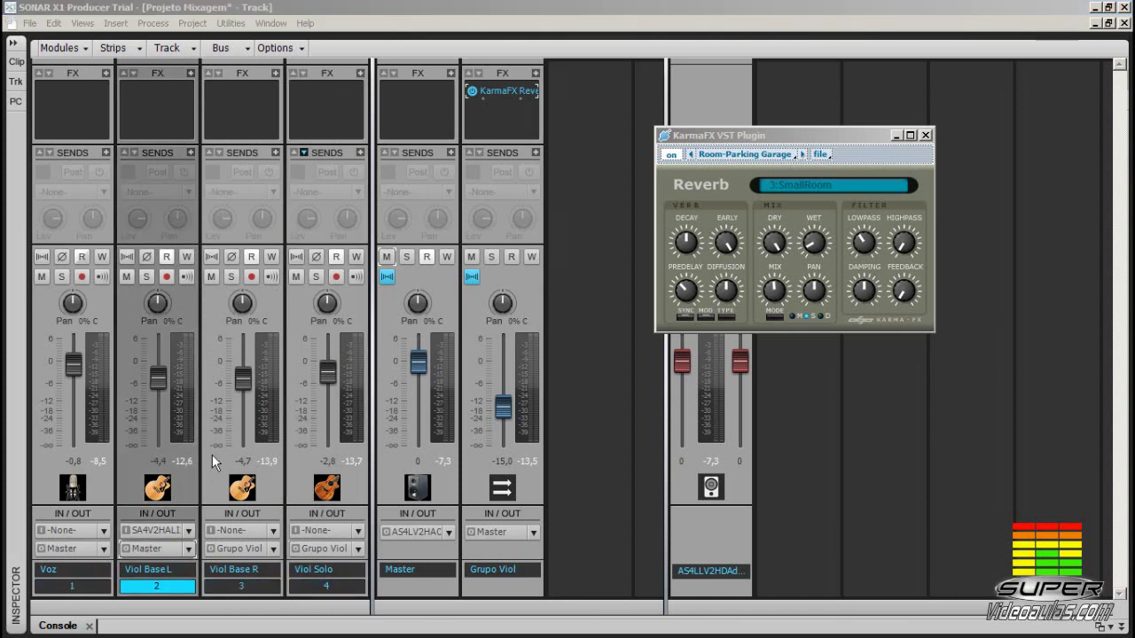
pyautogui.click(103, 548)
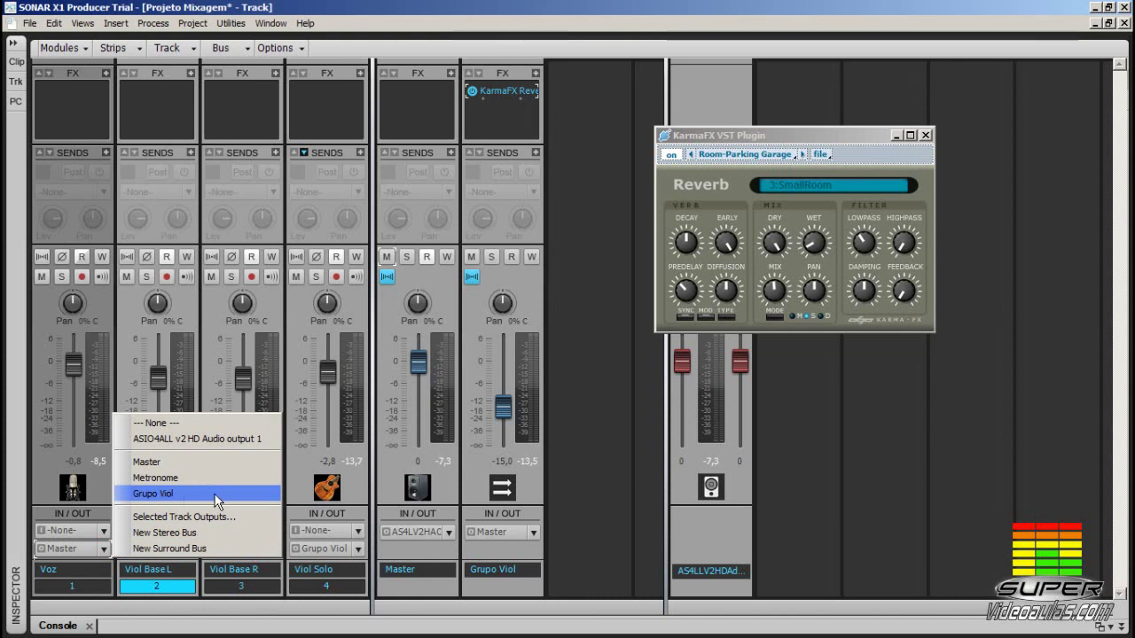
pyautogui.click(176, 493)
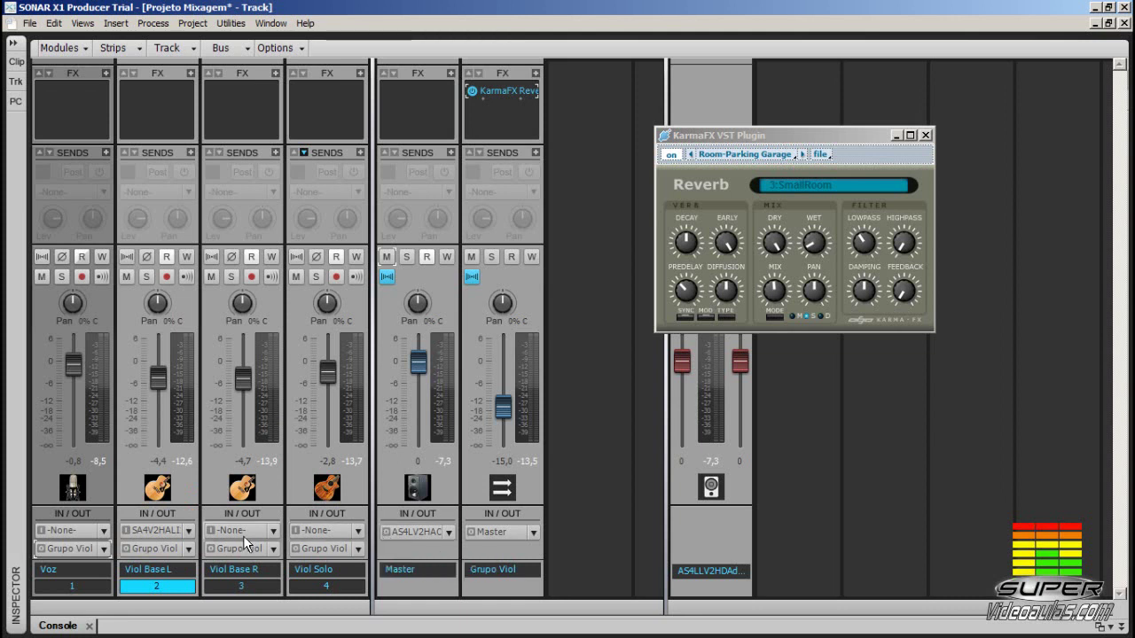
# Select tracks 1 to 4 and switch all their outputs together to Master and back to Grupo Viol.
pyautogui.moveTo(74, 585); pyautogui.dragTo(355, 587)
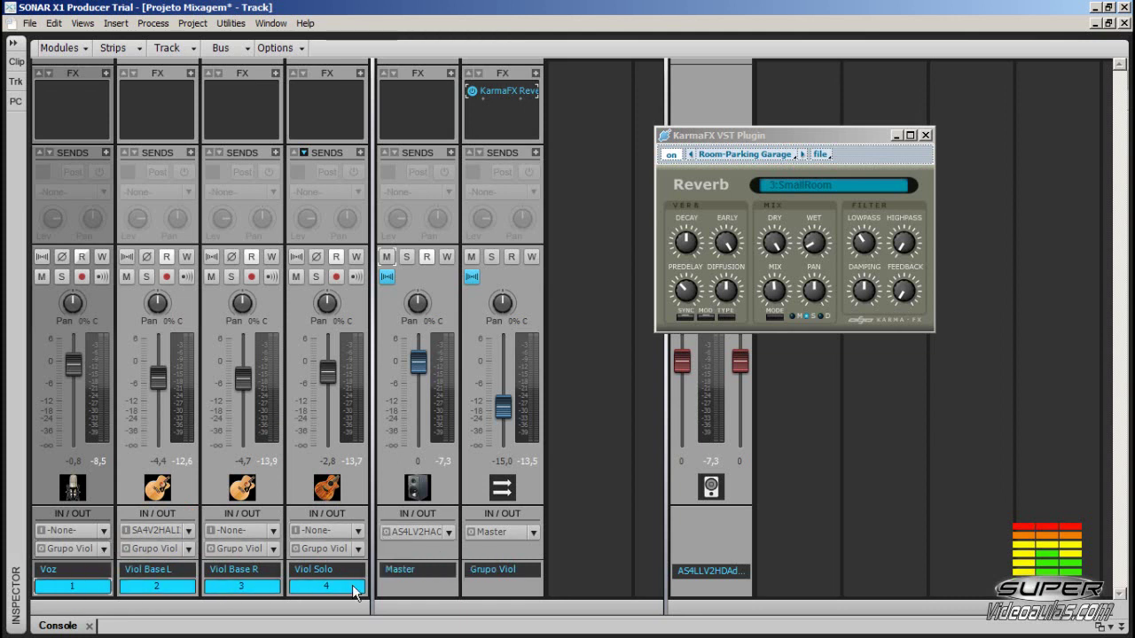
pyautogui.click(99, 551)
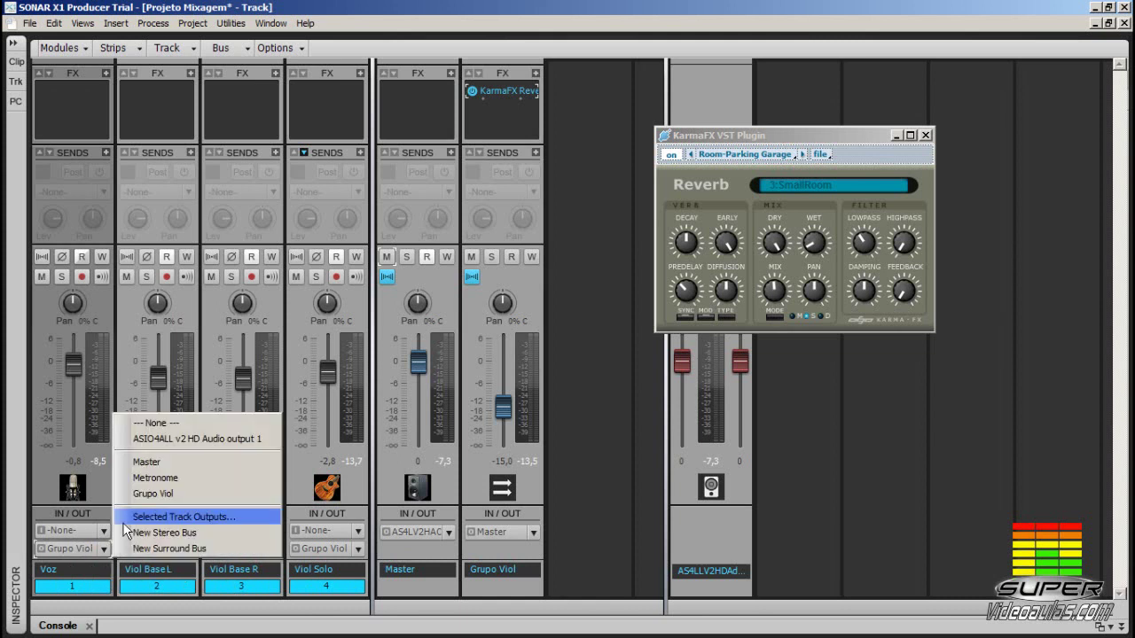
pyautogui.keyDown('ctrl'); pyautogui.click(143, 461); pyautogui.keyUp('ctrl')
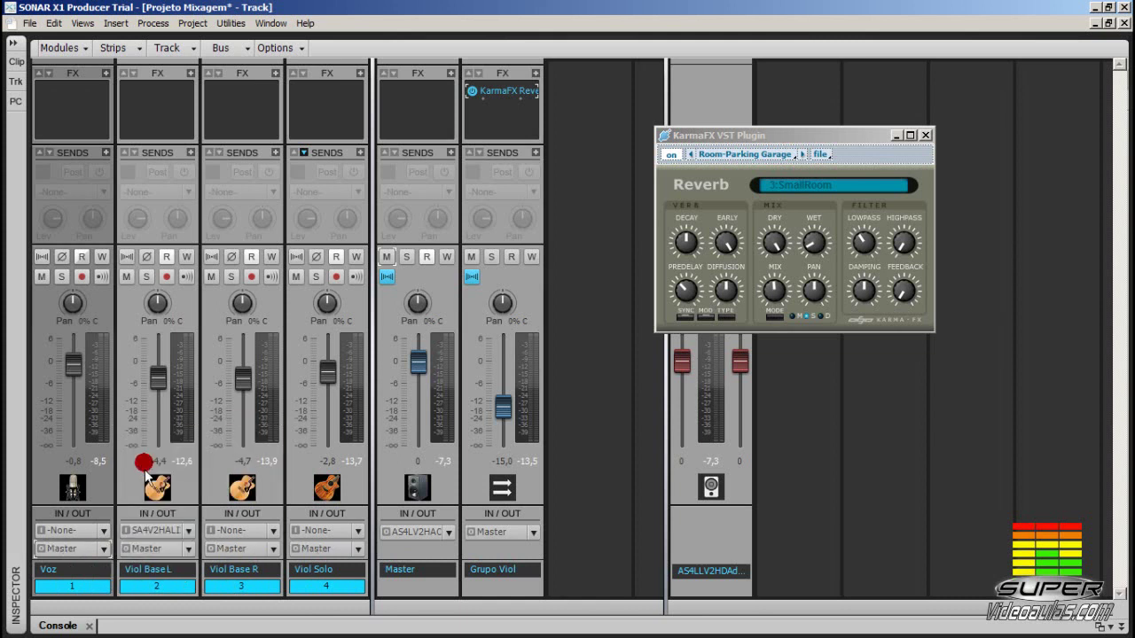
pyautogui.click(103, 549)
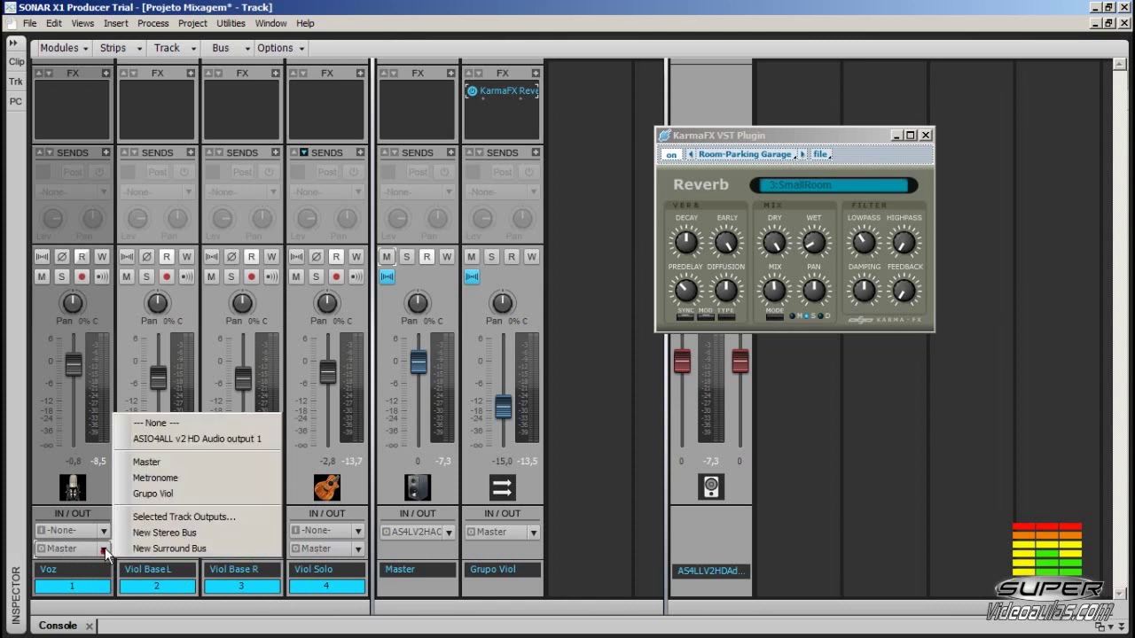
pyautogui.click(174, 495)
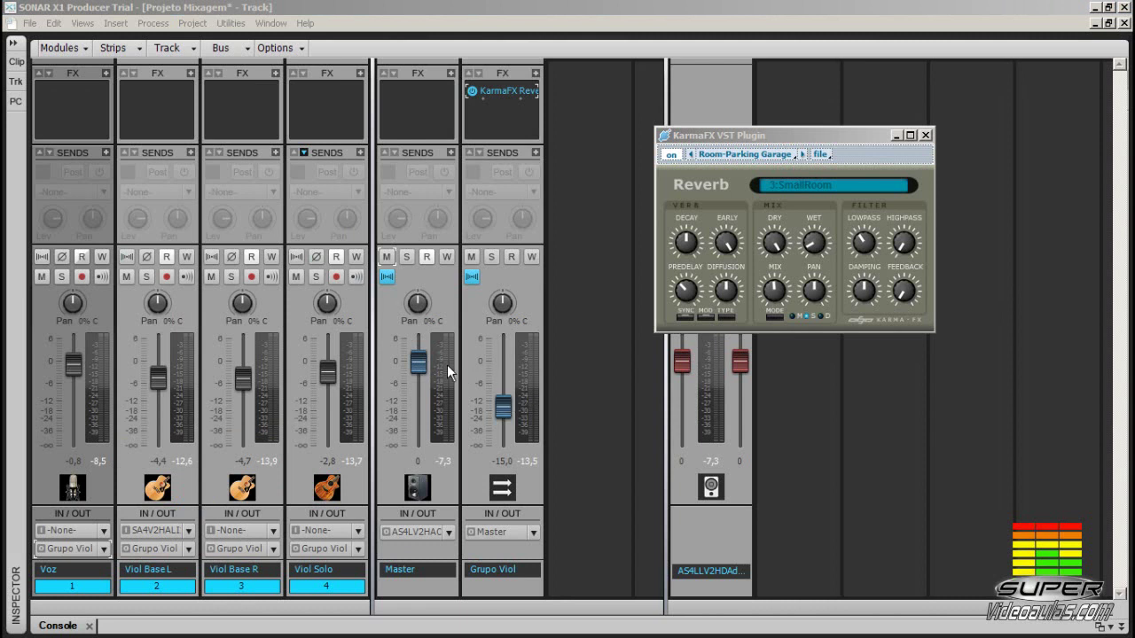
# During playback, set the Grupo Viol bus fader to -2.3 dB, sweep the Master fader down and settle it at -5.8 dB, and stop playback.
pyautogui.press('space')
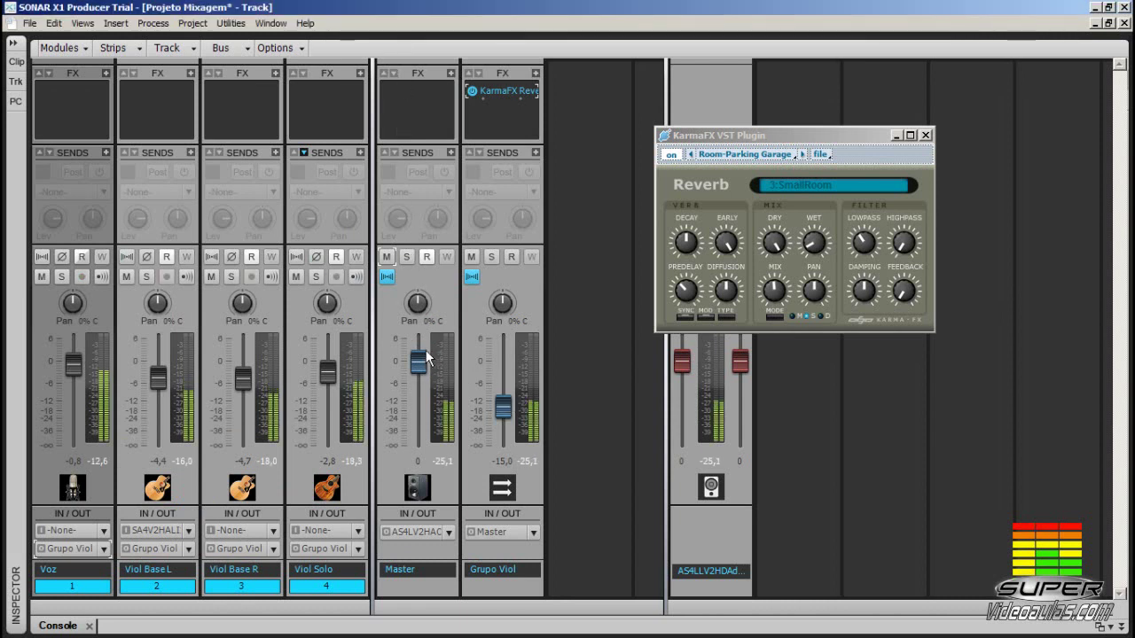
pyautogui.moveTo(503, 407); pyautogui.dragTo(503, 371)
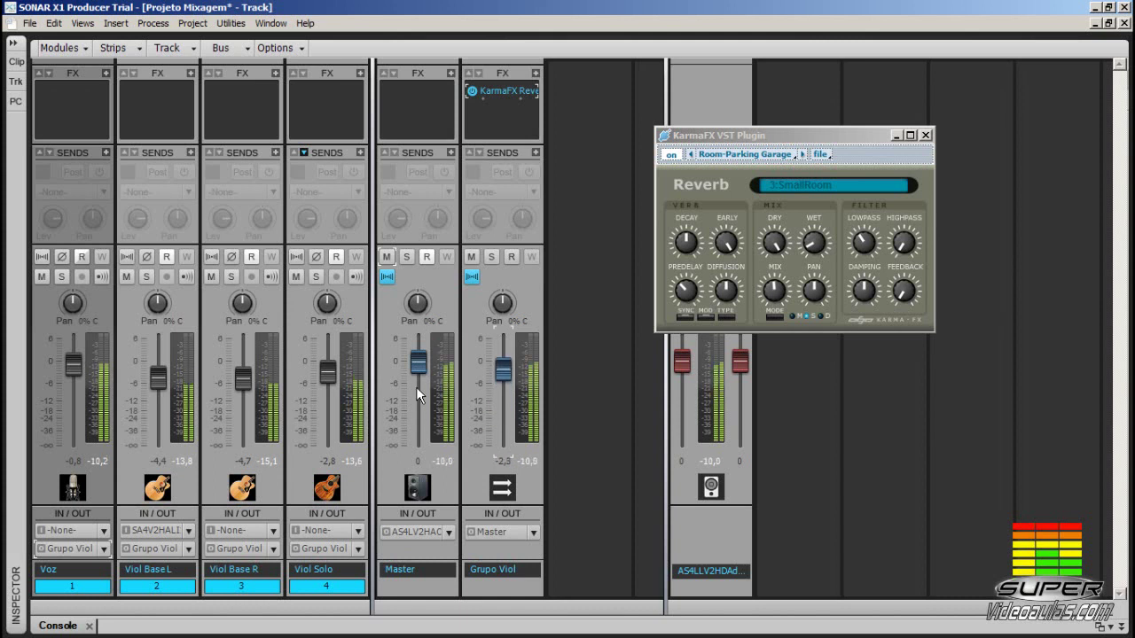
pyautogui.moveTo(417, 368); pyautogui.dragTo(417, 443)
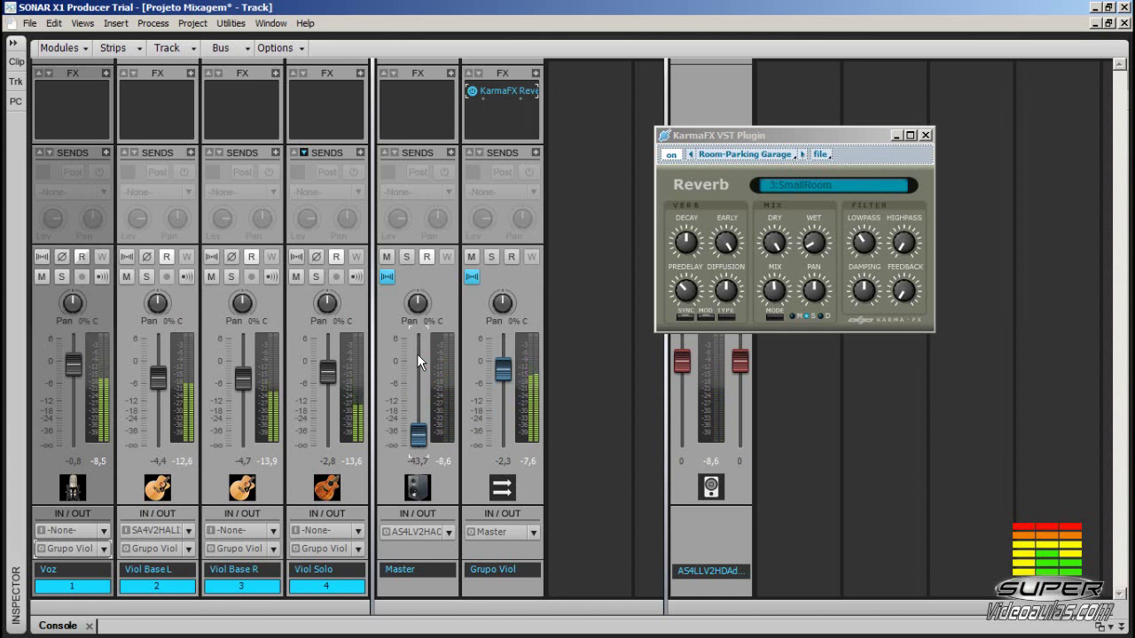
pyautogui.moveTo(417, 434); pyautogui.dragTo(418, 381)
pyautogui.press('space')
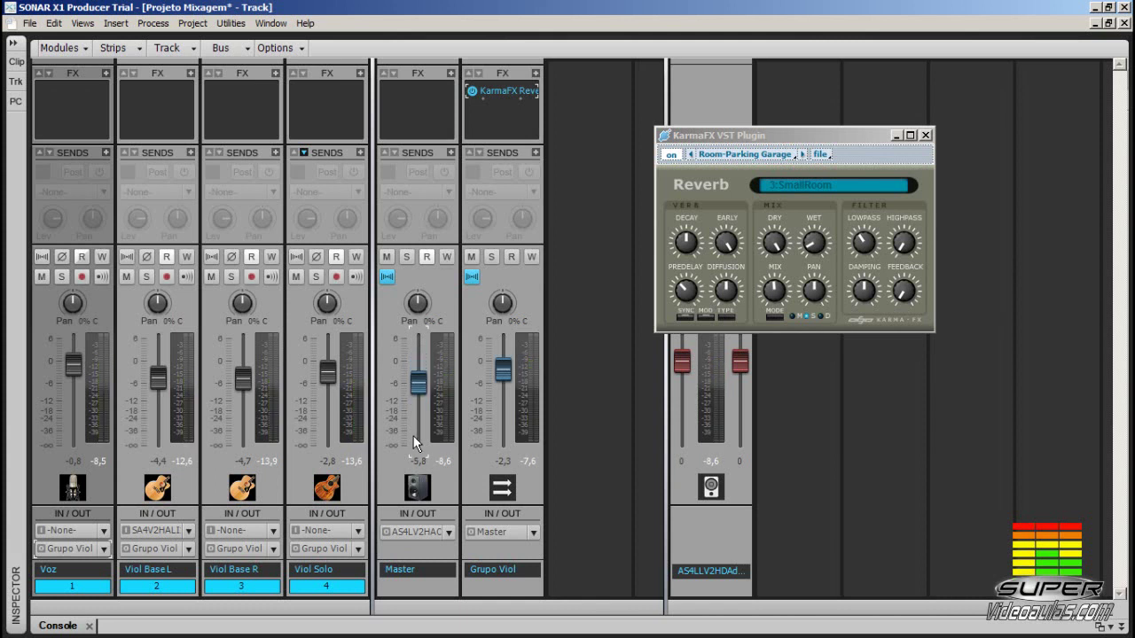